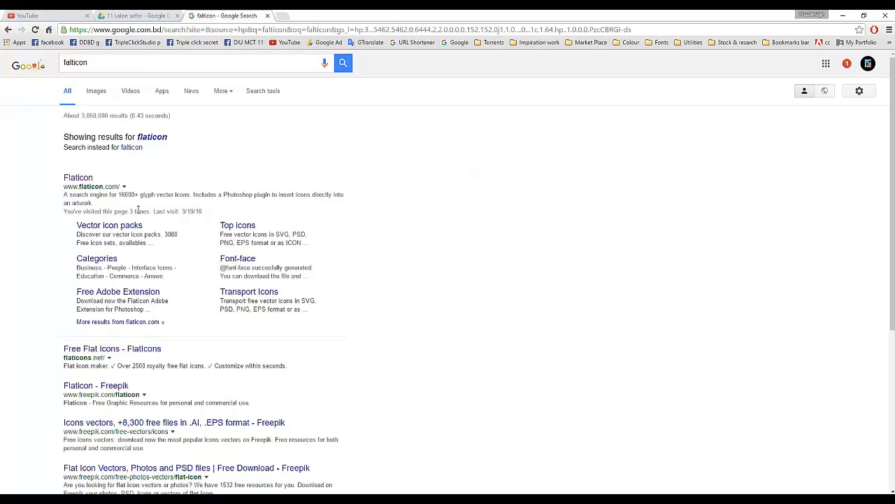
# Step: Open the Flaticon website from its link in the Google search results
pyautogui.click(87, 183)
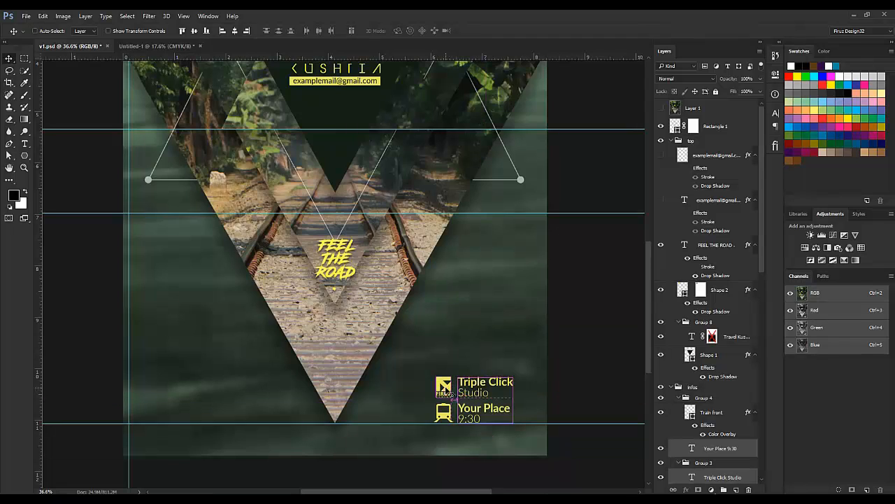
# Step: Check the Train front and Vector Smart Object copy icon layers in v1.psd, then go to Untitled-1
pyautogui.scroll(-3, 694, 389)
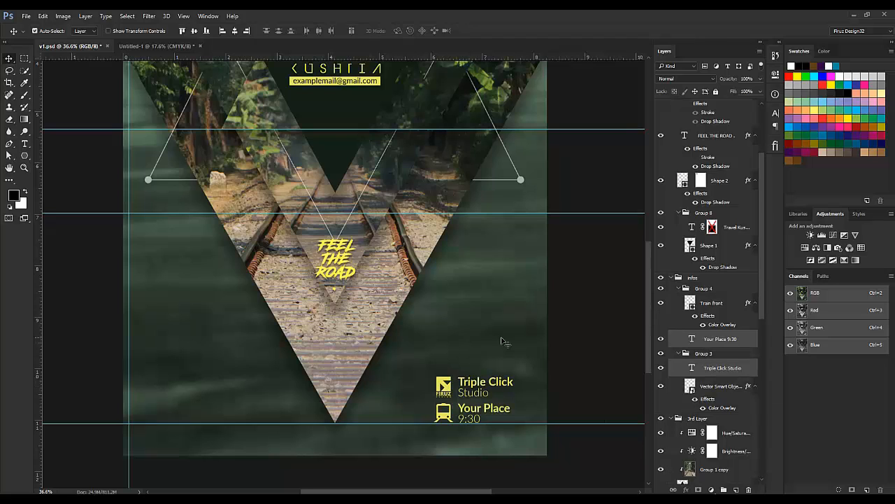
pyautogui.click(712, 307)
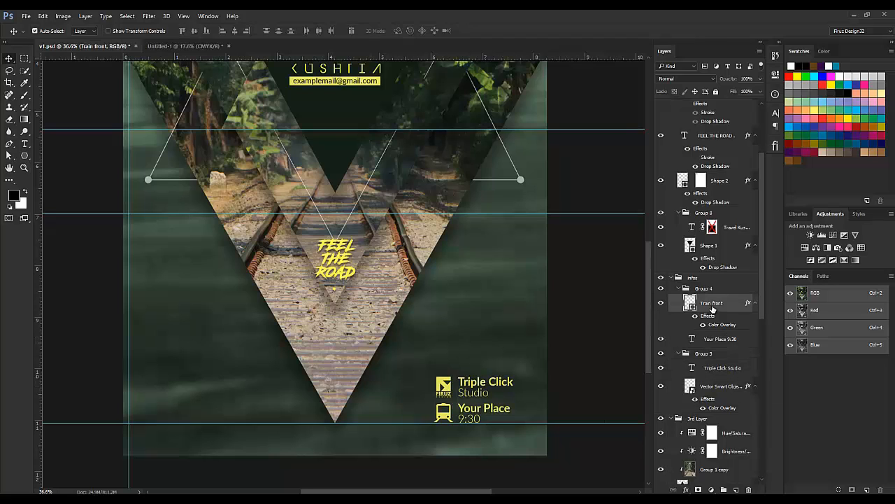
pyautogui.click(660, 302)
pyautogui.click(660, 302)
pyautogui.scroll(1, 718, 338)
pyautogui.press('Up')
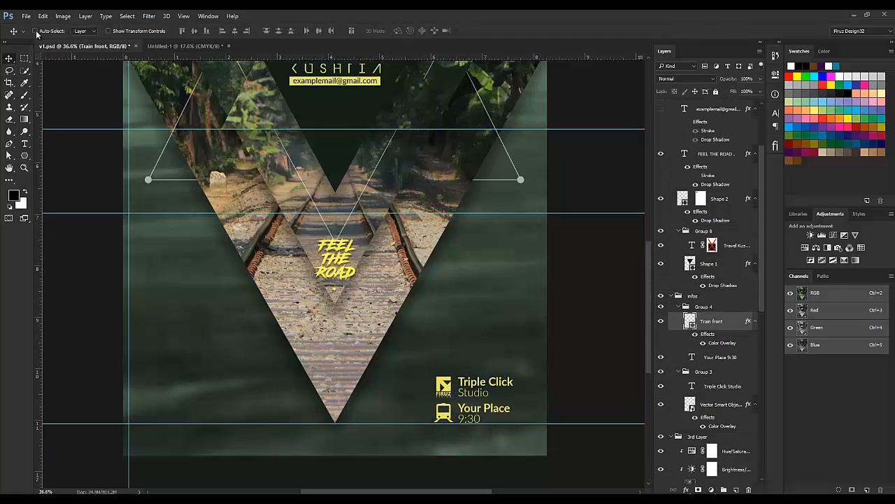
pyautogui.click(724, 406)
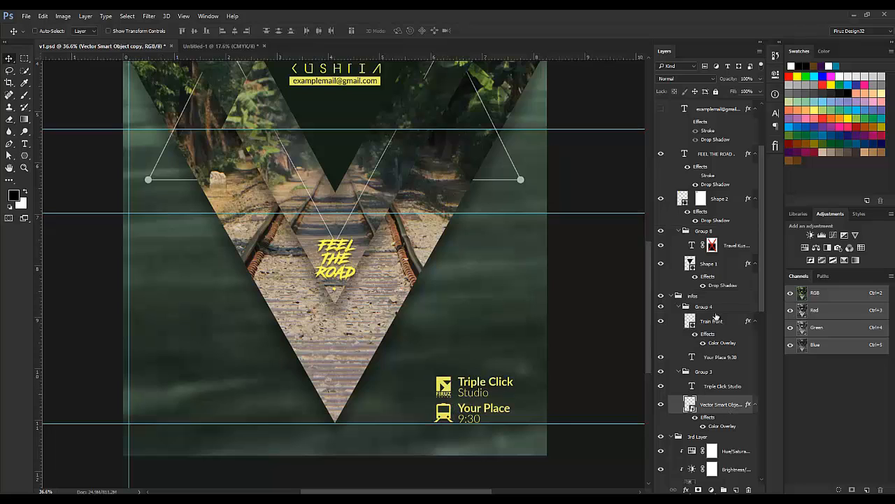
pyautogui.click(713, 322)
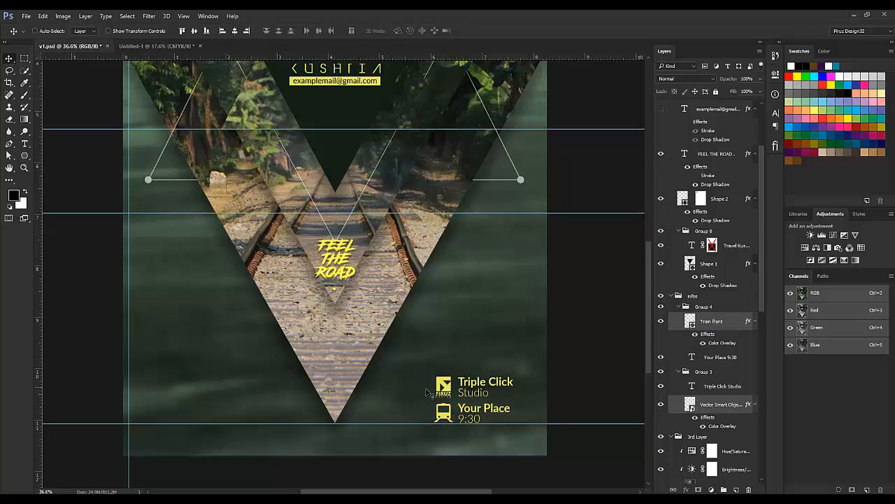
pyautogui.scroll(1, 126, 54)
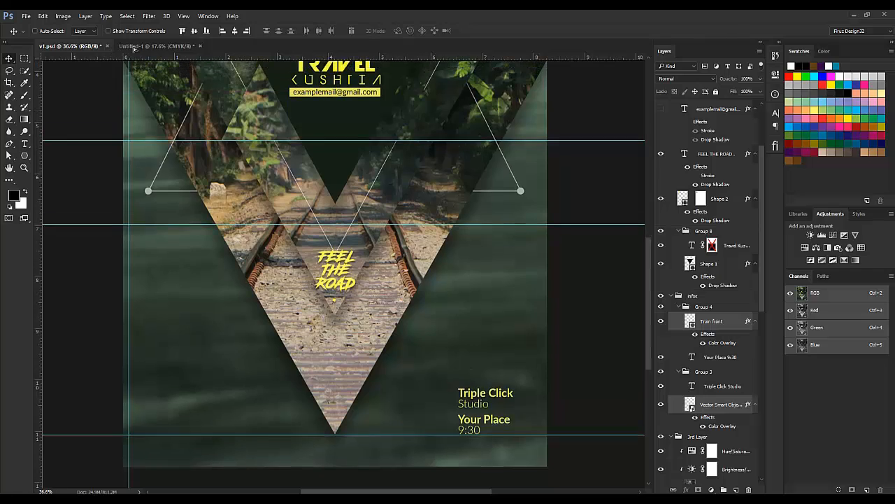
pyautogui.click(140, 46)
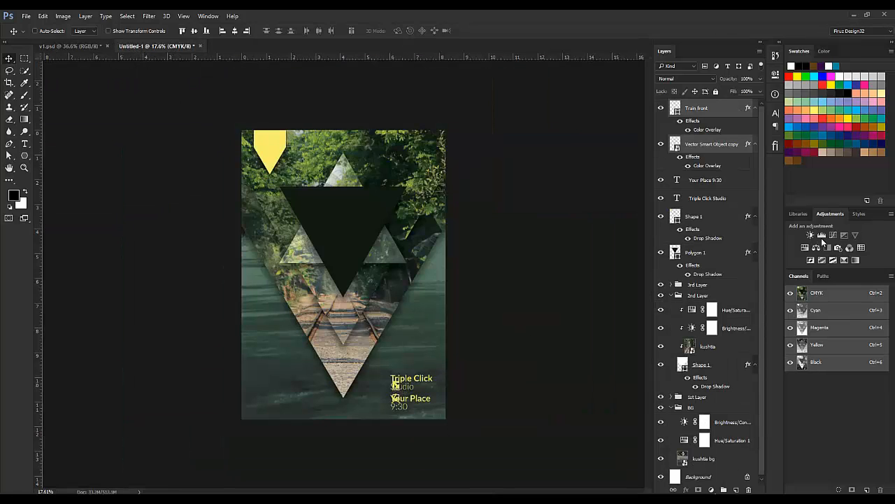
# Step: Shift the info text block left and nudge the Your Place 9:30 text into place
pyautogui.moveTo(394, 383)
pyautogui.mouseDown()
pyautogui.moveTo(377, 384)
pyautogui.moveTo(392, 371)
pyautogui.mouseUp()
pyautogui.hotkey('ctrl', 't')
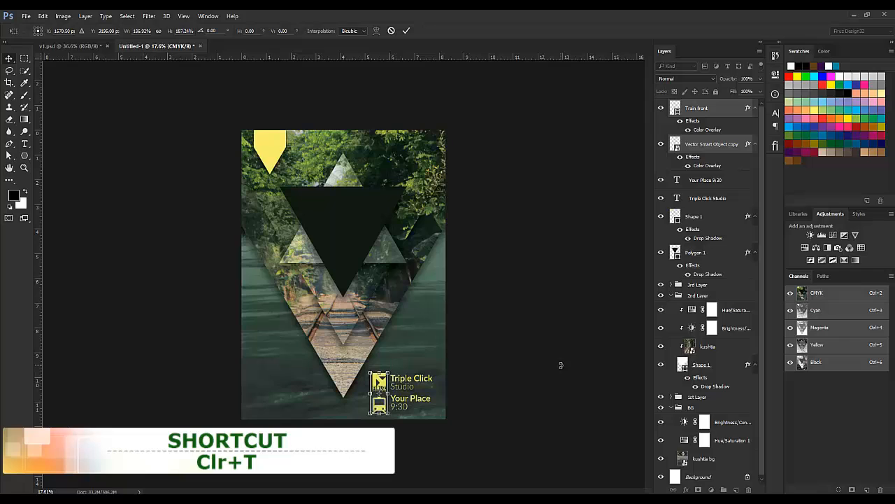
pyautogui.press('Return')
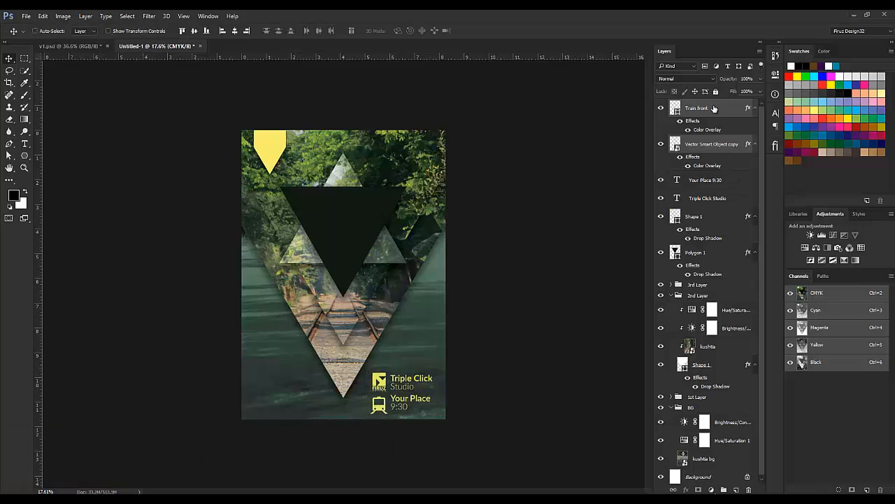
pyautogui.click(715, 181)
pyautogui.press('Down')
pyautogui.press('Down')
pyautogui.press('Down')
pyautogui.press('Down')
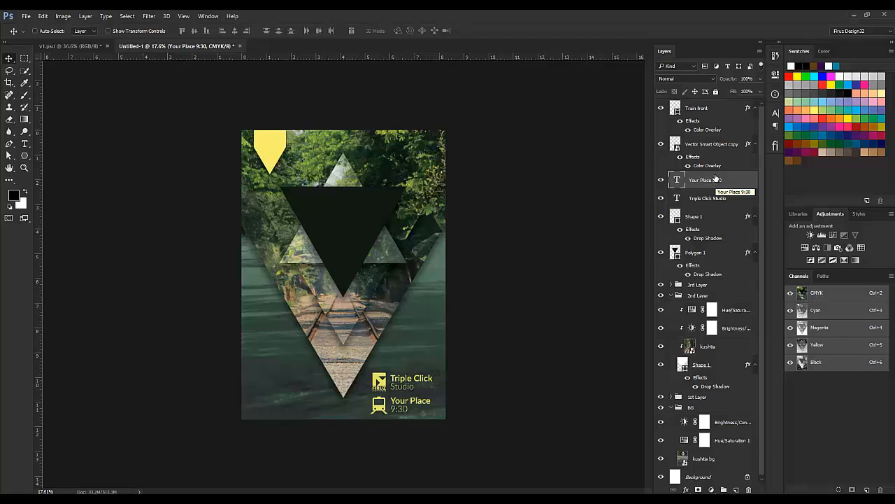
pyautogui.press('Up')
pyautogui.press('Up')
pyautogui.press('Up')
pyautogui.press('Up')
pyautogui.press('Up')
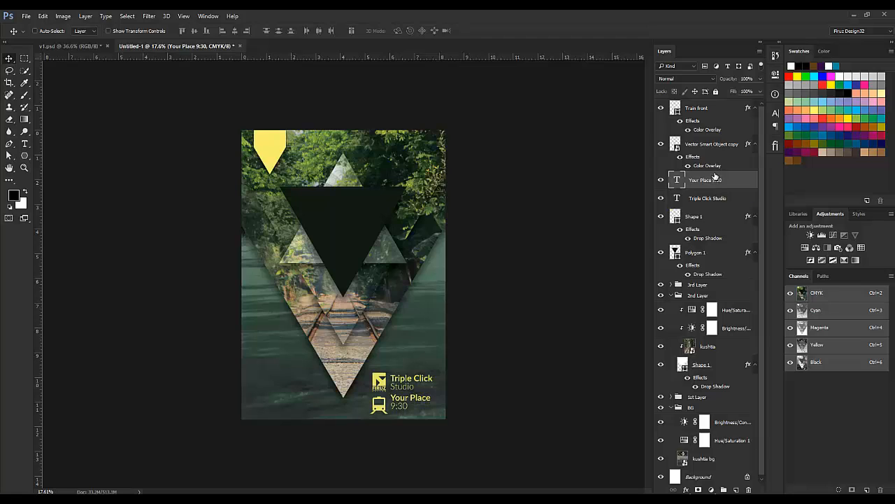
# Step: Nudge the Train front and studio icons together up and right beside their text, then fit the poster
pyautogui.click(710, 114)
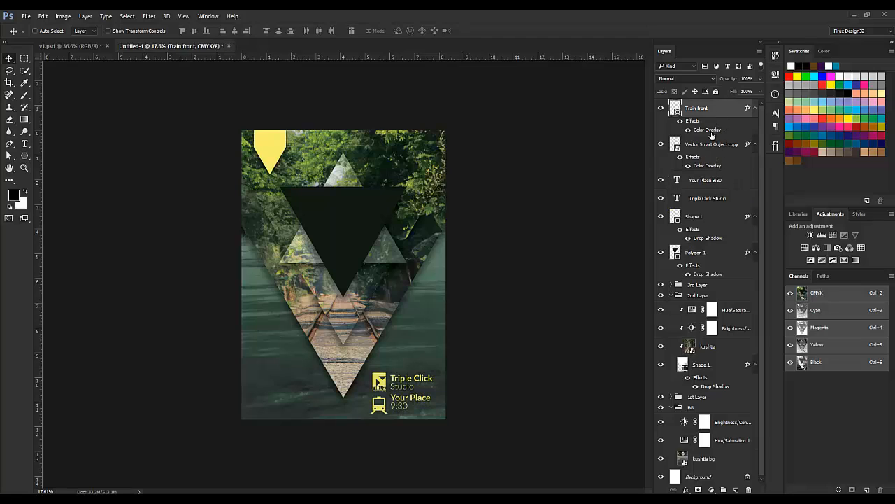
pyautogui.click(714, 144)
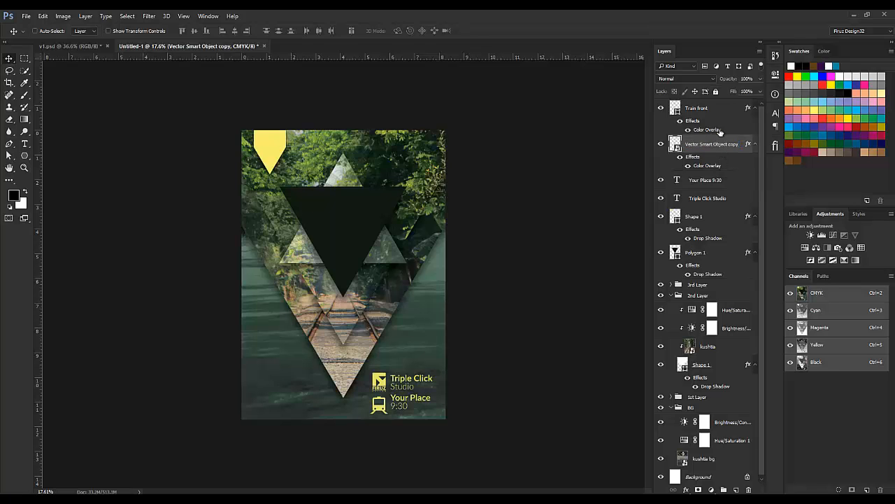
pyautogui.keyDown('shift'); pyautogui.click(714, 112); pyautogui.keyUp('shift')
pyautogui.hotkey('ctrl', 't')
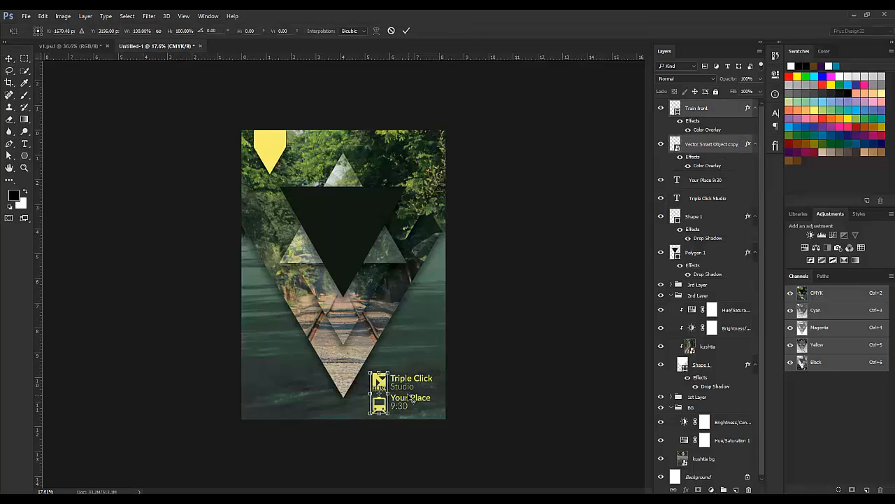
pyautogui.scroll(3, 402, 393)
pyautogui.moveTo(401, 414); pyautogui.dragTo(413, 288)
pyautogui.press('Up')
pyautogui.press('Up')
pyautogui.press('Up')
pyautogui.press('Up')
pyautogui.press('Up')
pyautogui.press('Up')
pyautogui.press('Up')
pyautogui.press('Up')
pyautogui.press('Up')
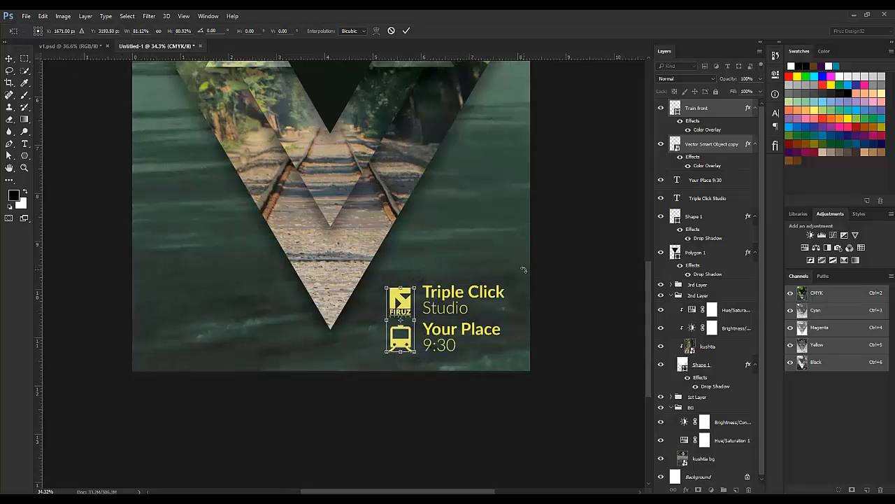
pyautogui.press('Right')
pyautogui.press('Right')
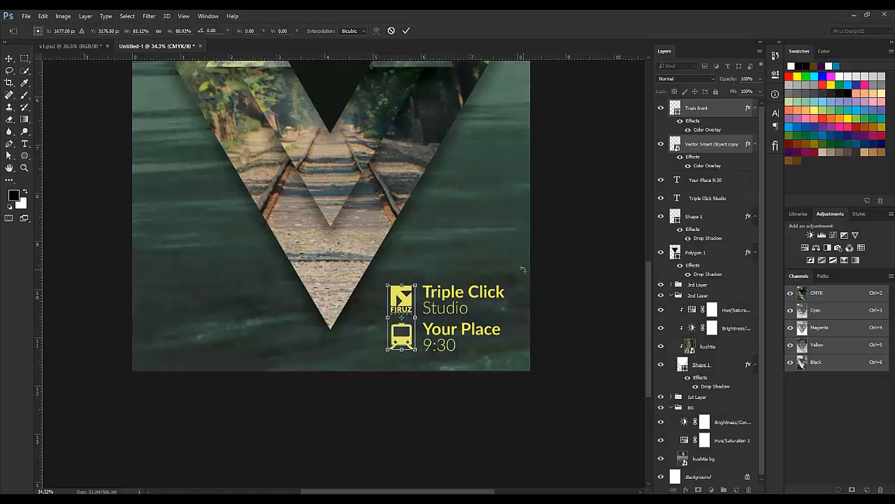
pyautogui.press('Return')
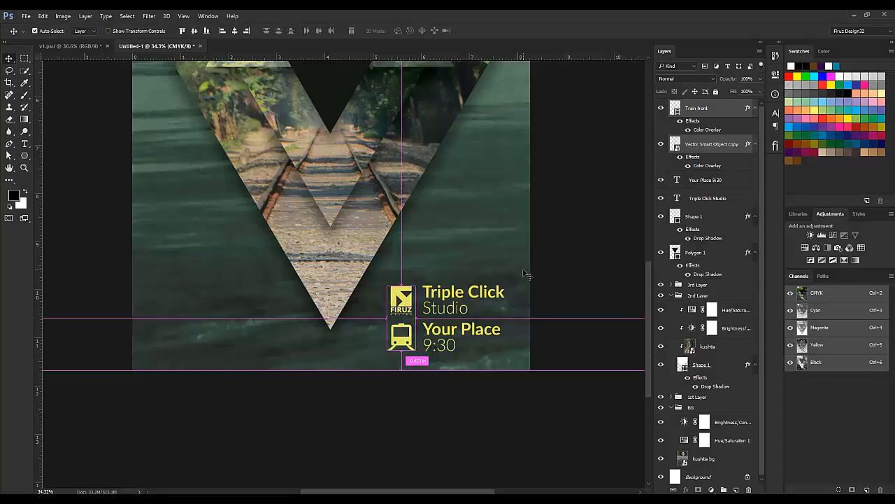
pyautogui.hotkey('ctrl', '0')
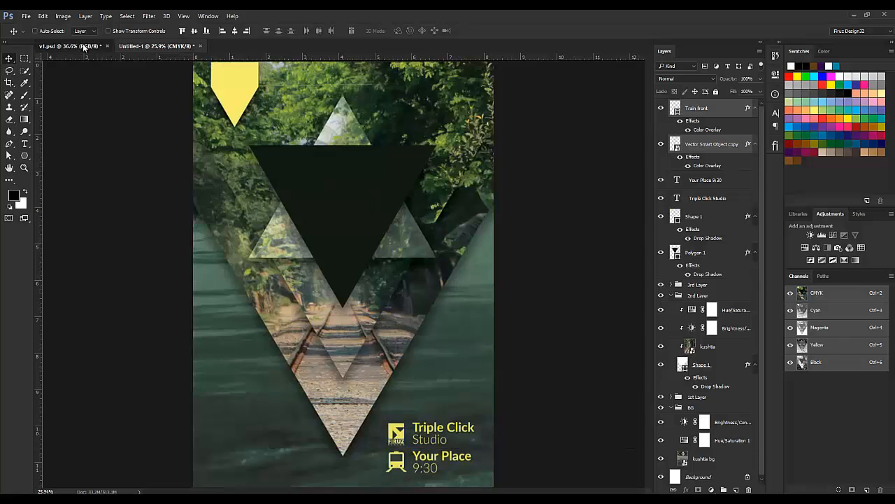
# Step: Type a centred 'Travel Kushtia' title in Devil Breeze Bold inside the dark triangle
pyautogui.click(82, 49)
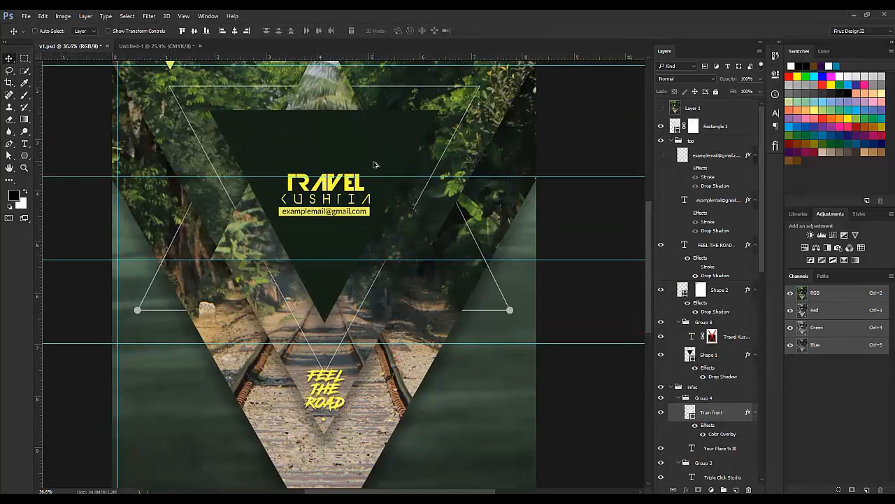
pyautogui.scroll(-3, 375, 163)
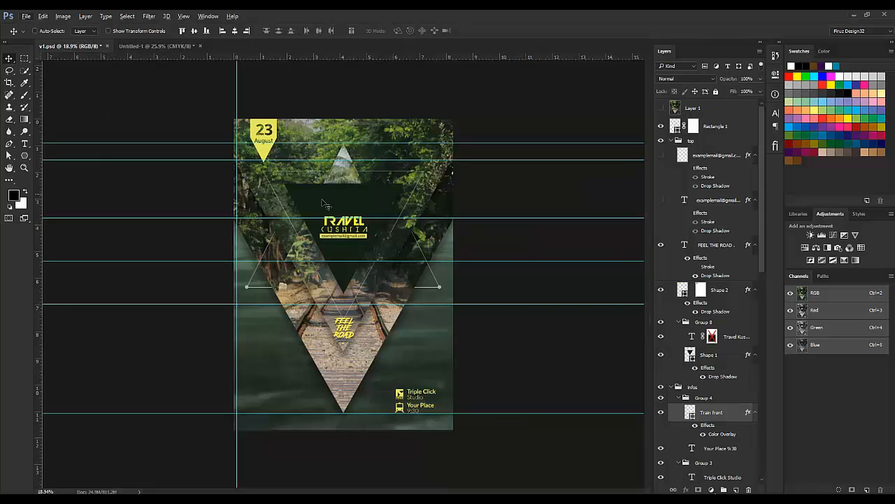
pyautogui.click(175, 46)
pyautogui.press('t')
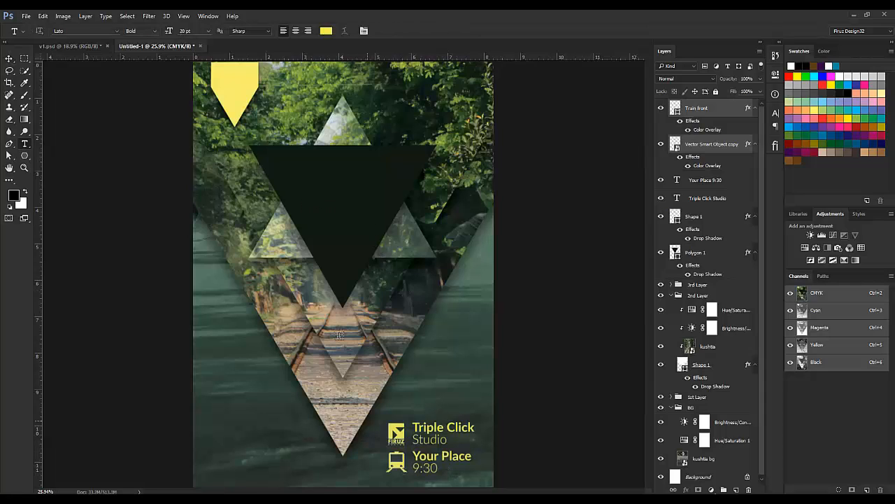
pyautogui.click(321, 194)
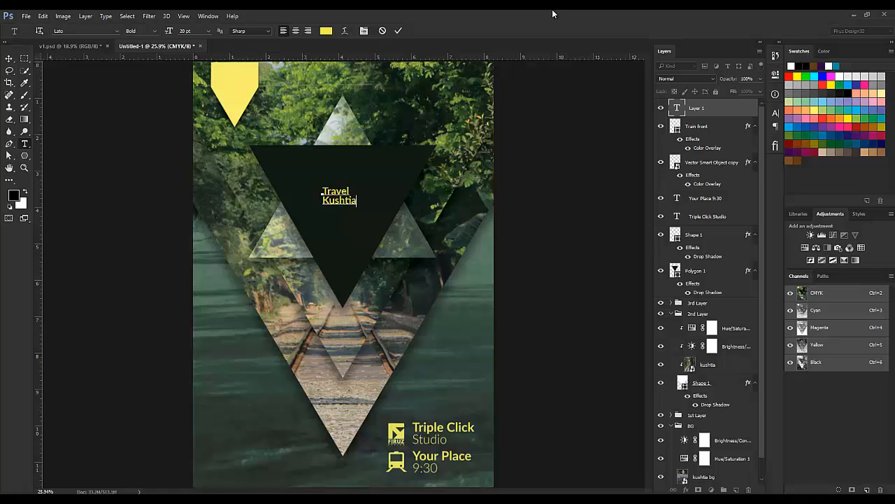
pyautogui.hotkey('ctrl', 'a')
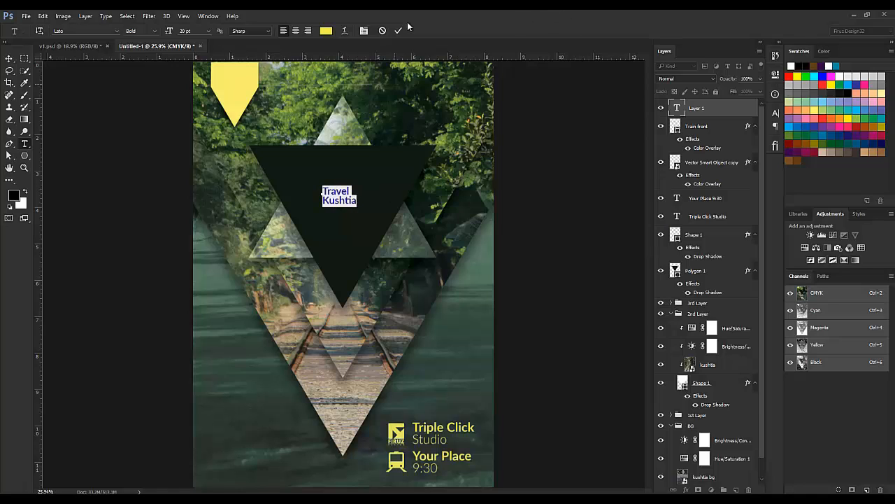
pyautogui.click(296, 31)
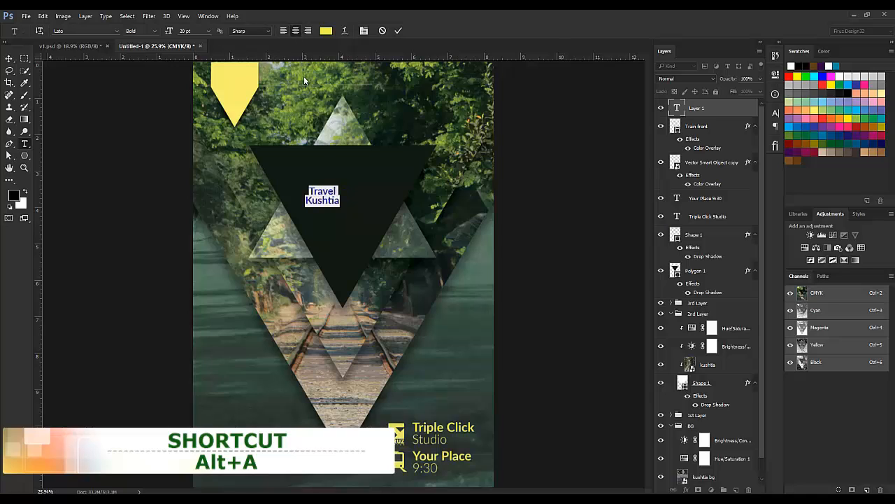
pyautogui.click(93, 32)
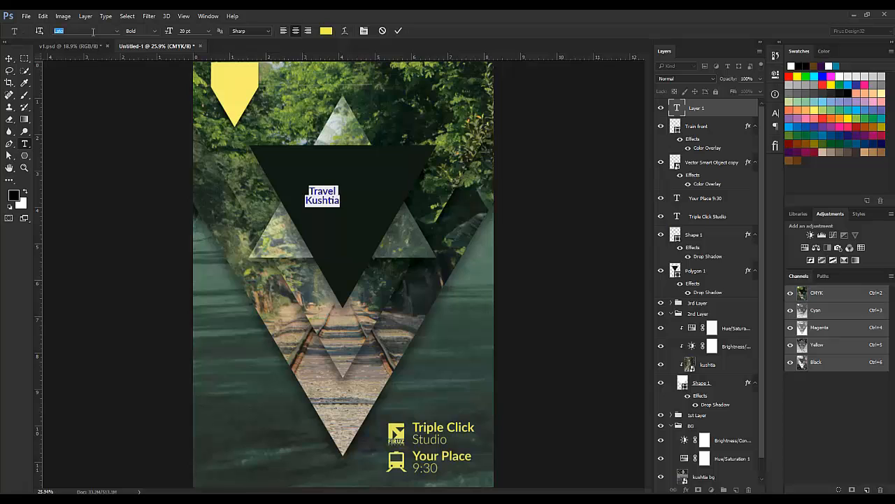
pyautogui.write('devil')
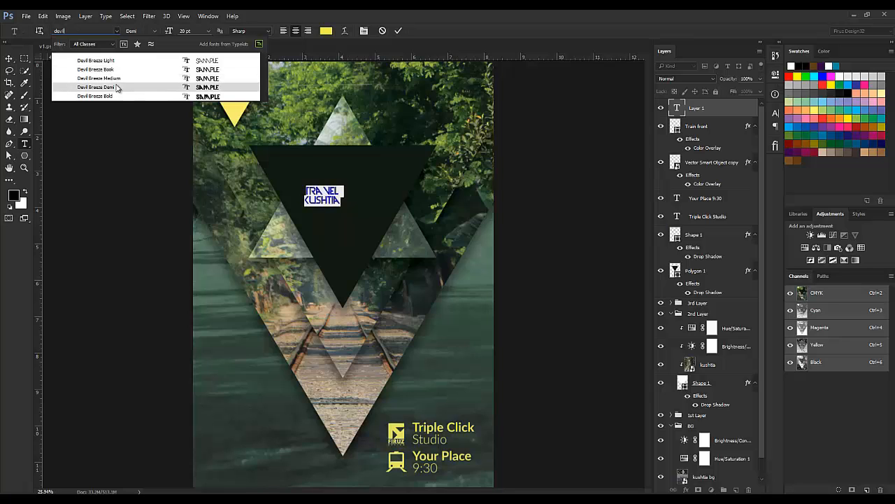
pyautogui.click(117, 96)
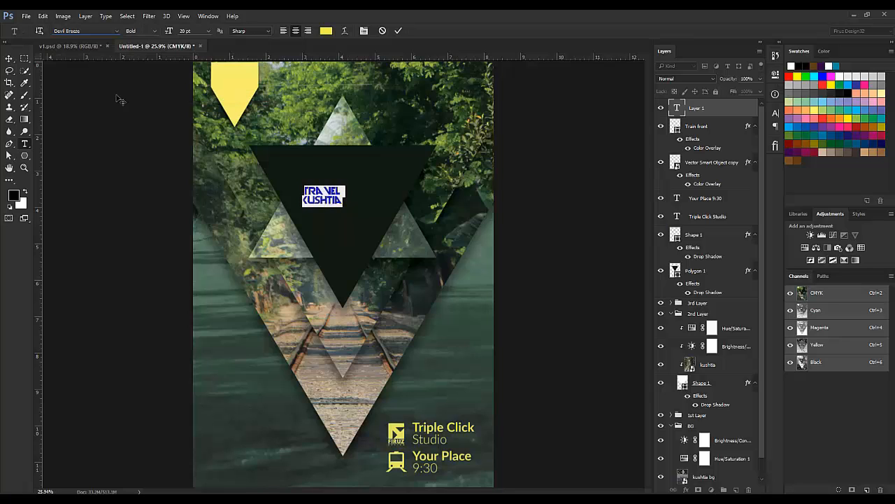
pyautogui.click(328, 200)
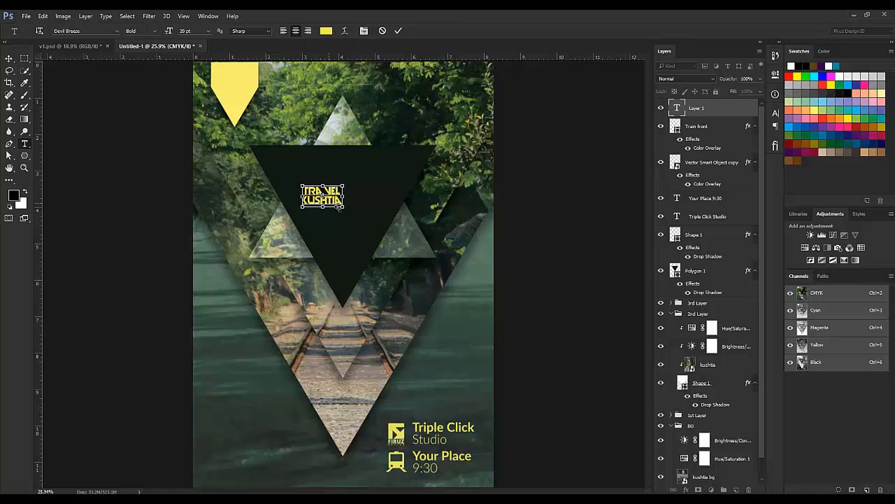
# Step: Commit the title, move it right toward the triangle's centre, and show the grid
pyautogui.click(9, 58)
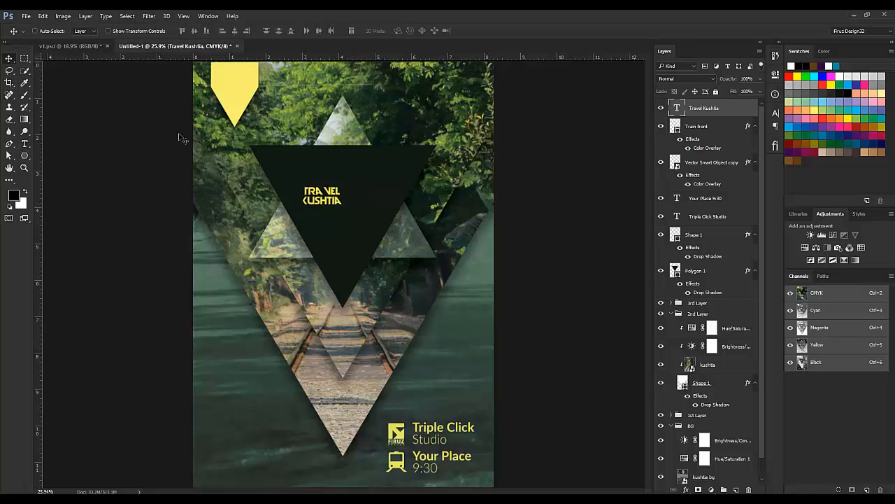
pyautogui.moveTo(329, 194); pyautogui.dragTo(367, 194)
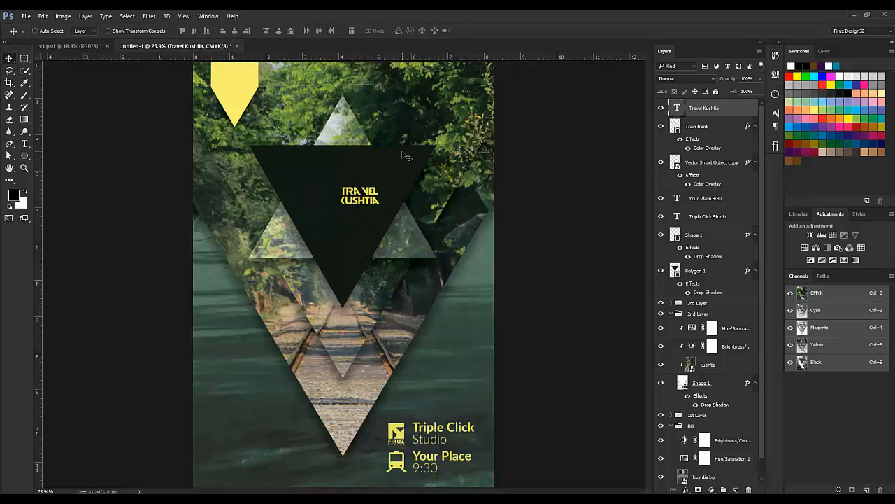
pyautogui.keyDown('ctrl'); pyautogui.click(401, 159); pyautogui.keyUp('ctrl')
pyautogui.hotkey('ctrl', 't')
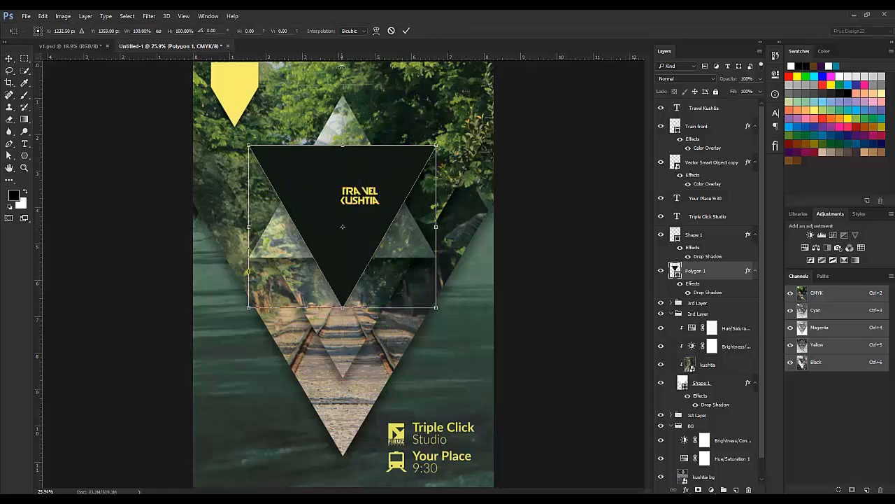
pyautogui.hotkey('ctrl', "'")
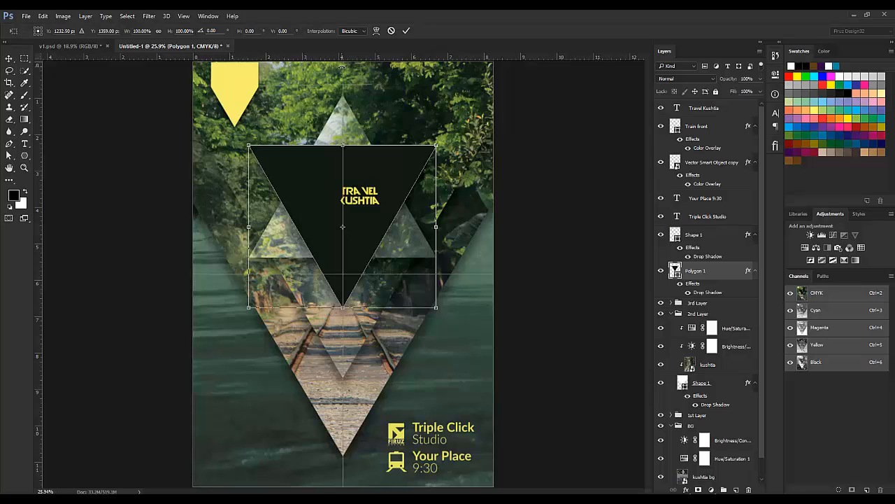
pyautogui.click(391, 31)
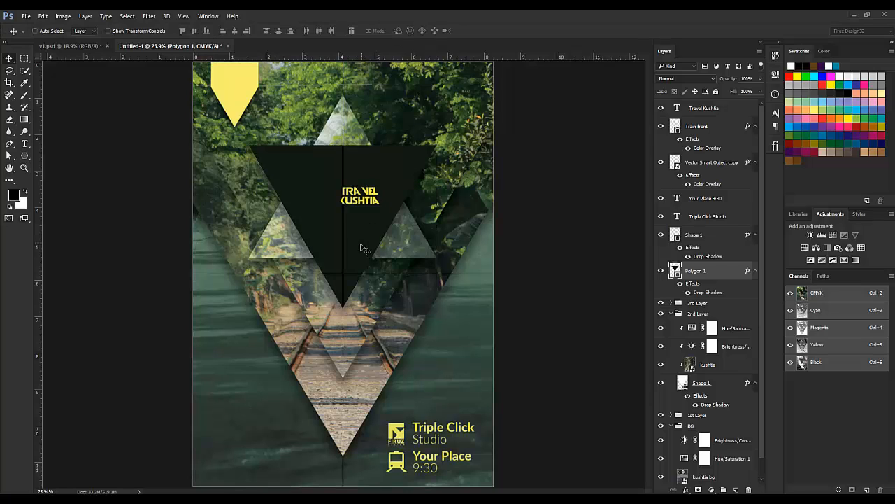
# Step: Align the TRAVEL KUSHTIA title on the triangle's centre line and scale it up to 225%
pyautogui.keyDown('ctrl'); pyautogui.click(374, 198); pyautogui.keyUp('ctrl')
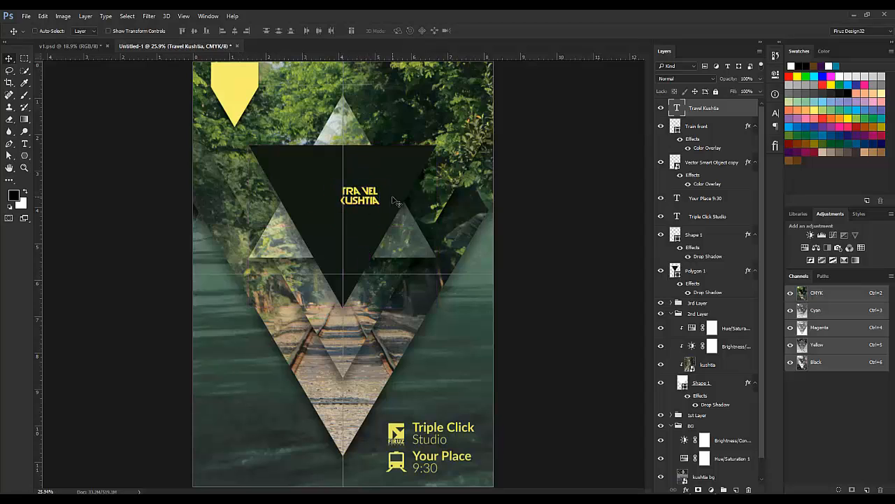
pyautogui.hotkey('ctrl', 't')
pyautogui.moveTo(375, 205); pyautogui.dragTo(358, 202)
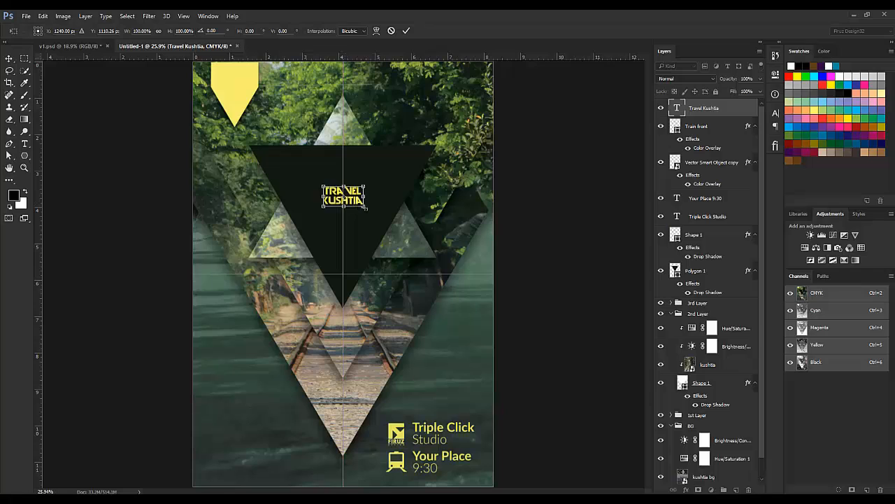
pyautogui.moveTo(370, 180)
pyautogui.mouseDown()
pyautogui.moveTo(389, 170)
pyautogui.moveTo(381, 176)
pyautogui.mouseUp()
pyautogui.press('Return')
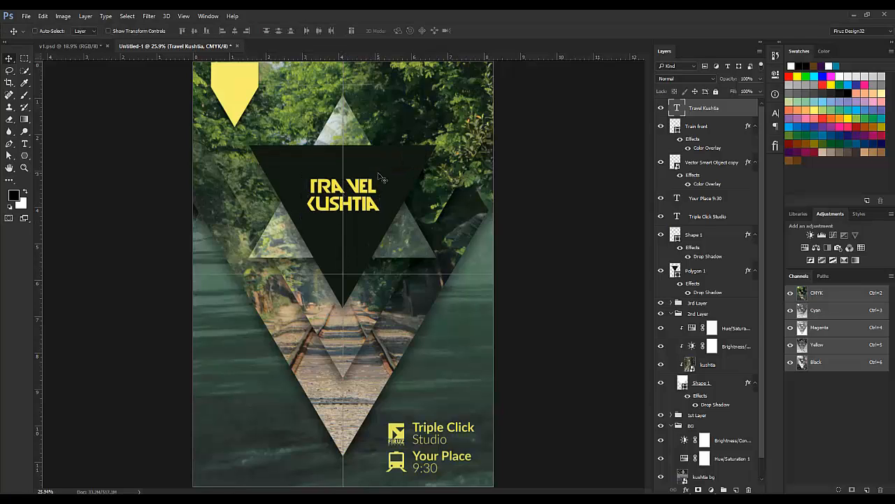
# Step: In v1.psd, select the KUSHTIA line to read its settings: Devil Breeze Book, 17.97 pt, tracking 560
pyautogui.click(86, 44)
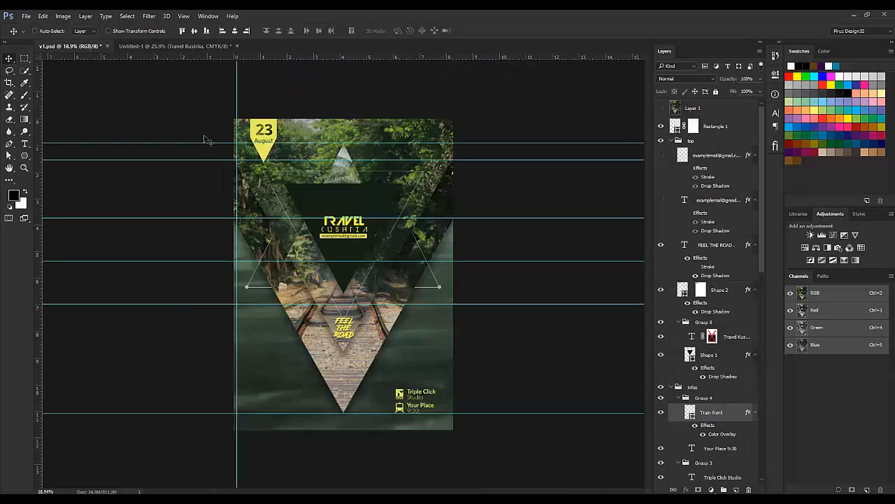
pyautogui.press('t')
pyautogui.click(344, 230)
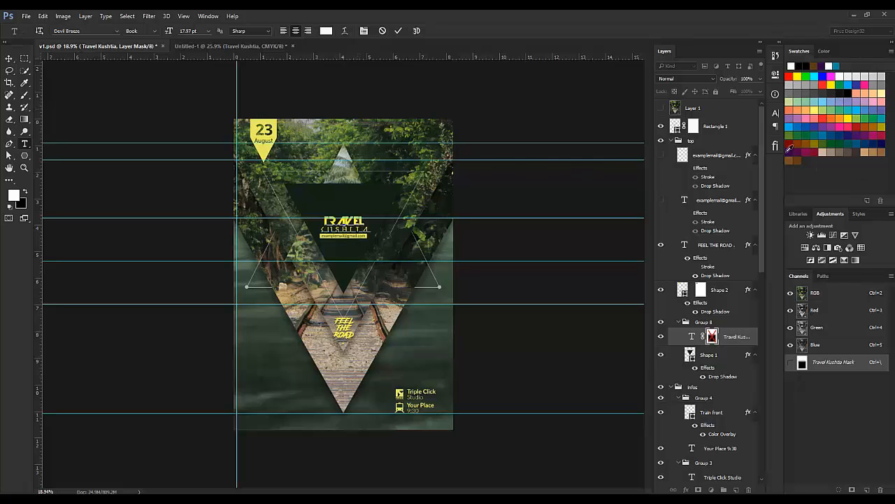
pyautogui.click(775, 116)
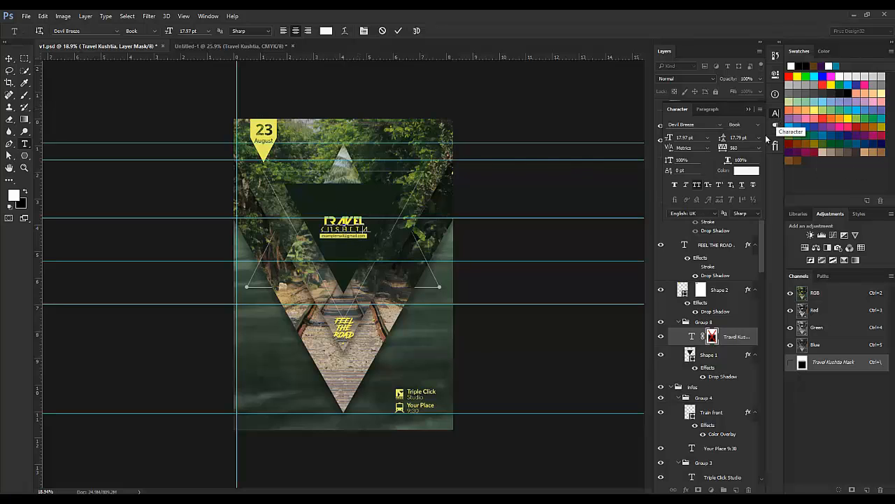
pyautogui.doubleClick(358, 229)
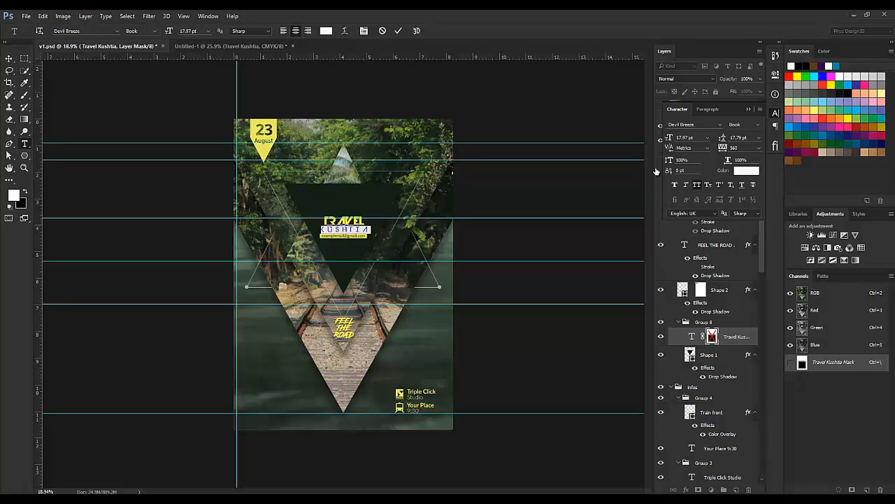
# Step: Shrink KUSHTIA to about 16 pt and set its tracking to 500 in Untitled-1
pyautogui.click(244, 46)
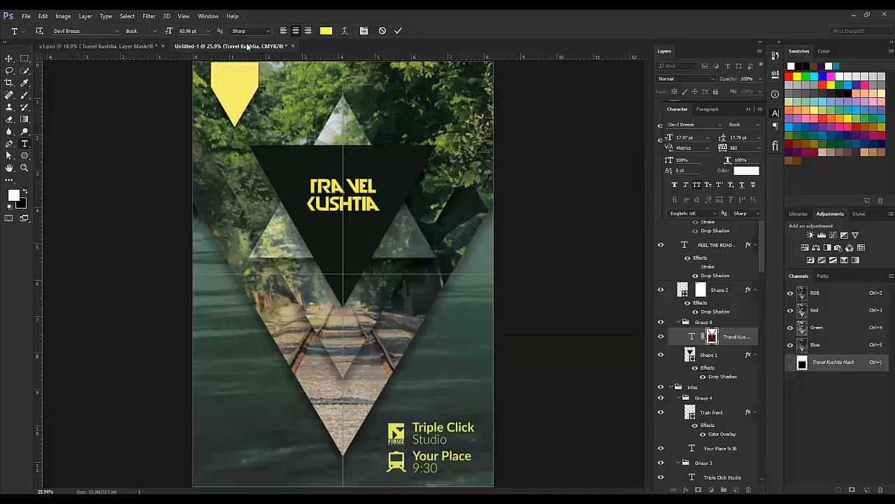
pyautogui.doubleClick(347, 205)
pyautogui.moveTo(670, 138); pyautogui.dragTo(662, 141)
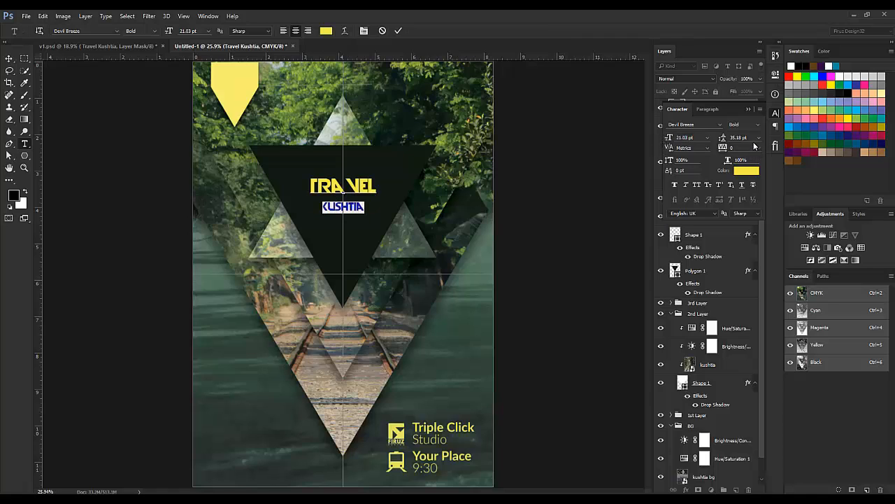
pyautogui.write('500')
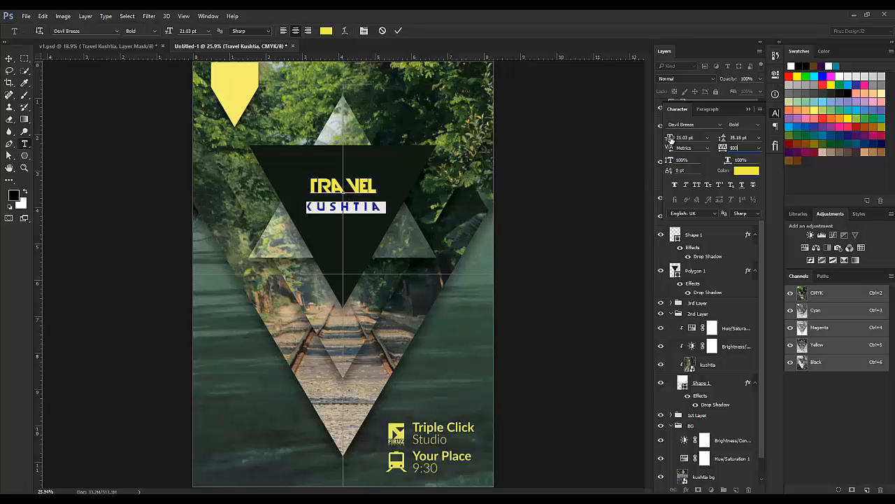
pyautogui.moveTo(671, 138); pyautogui.dragTo(669, 139)
pyautogui.moveTo(670, 139); pyautogui.dragTo(676, 140)
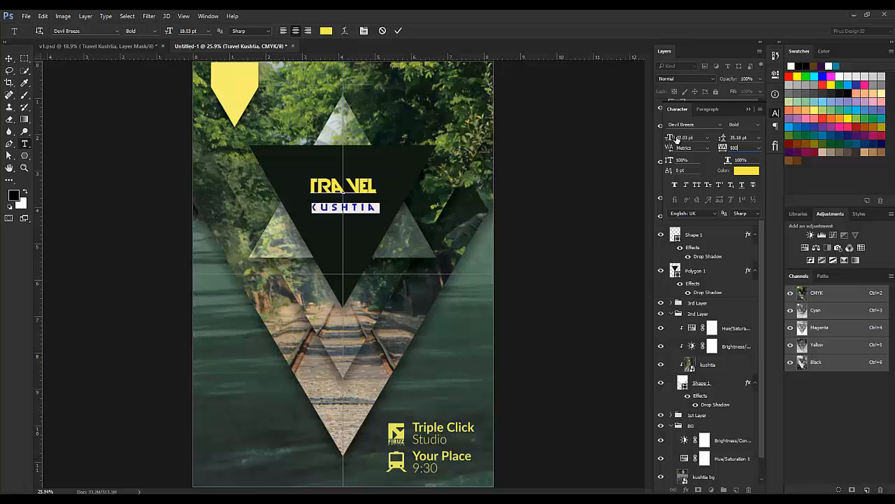
pyautogui.press('Return')
pyautogui.hotkey('ctrl', 'a')
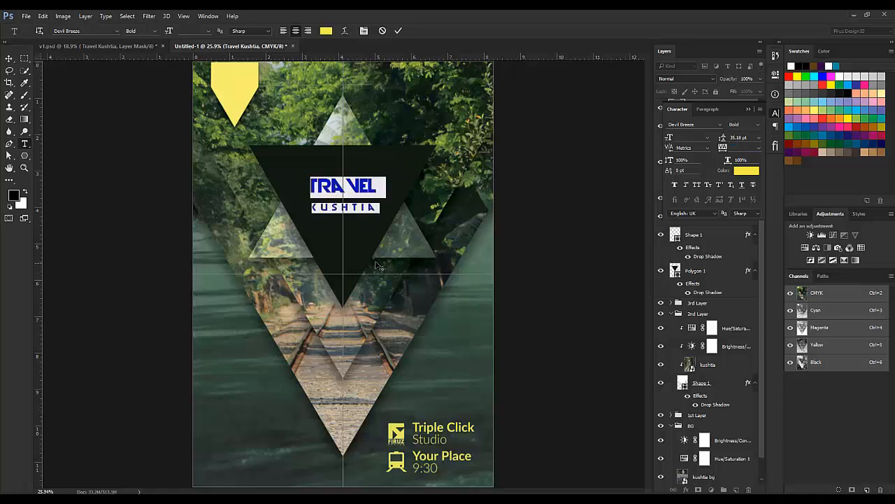
pyautogui.click(346, 185)
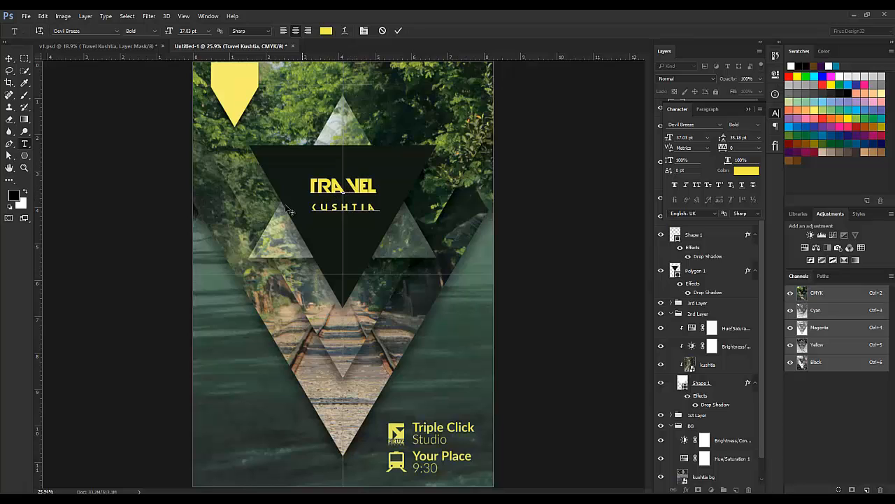
# Step: After comparing with v1.psd, correct the word TRAVEL and set the whole title to all capitals
pyautogui.click(92, 44)
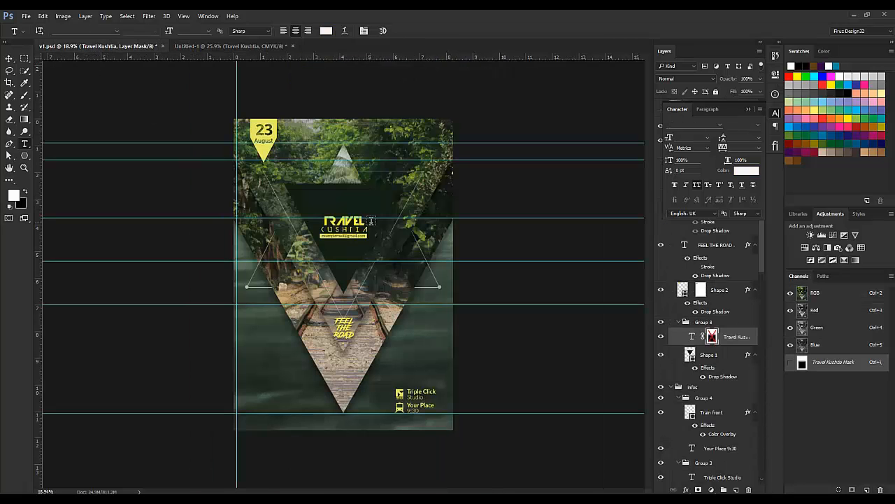
pyautogui.click(222, 46)
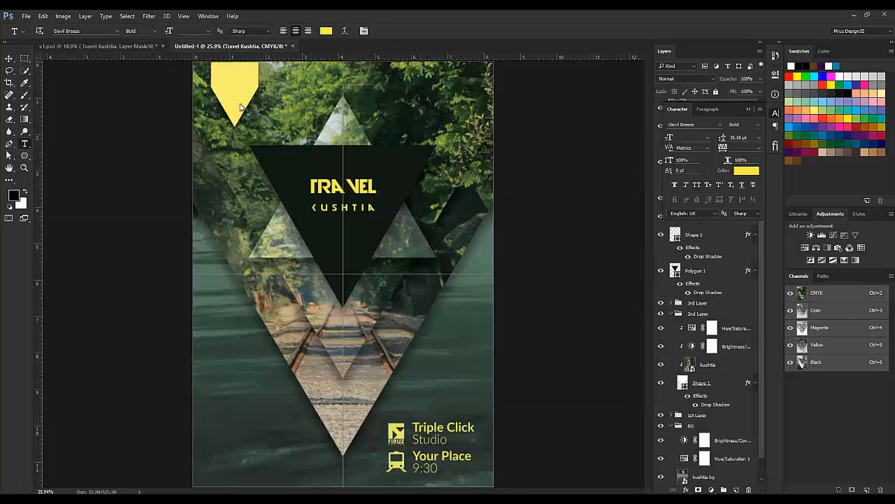
pyautogui.click(344, 186)
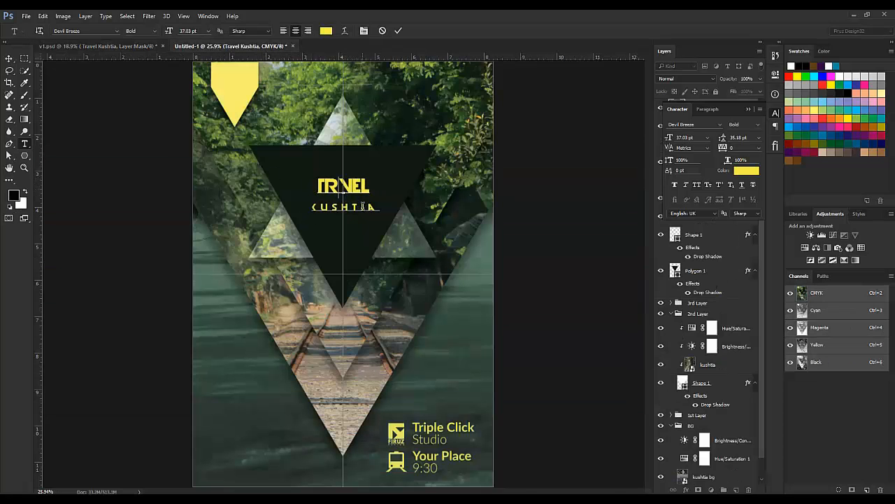
pyautogui.write('A')
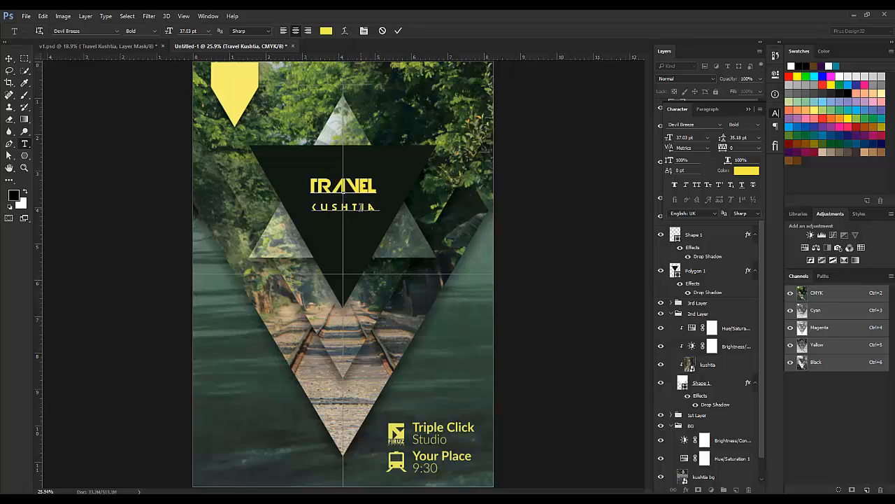
pyautogui.press('BackSpace')
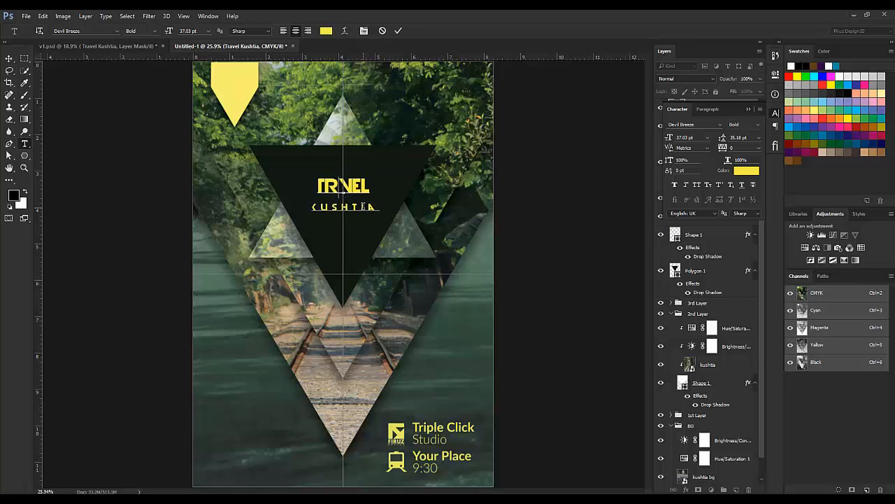
pyautogui.write('AA')
pyautogui.press('BackSpace')
pyautogui.press('BackSpace')
pyautogui.write('A')
pyautogui.hotkey('ctrl', 'a')
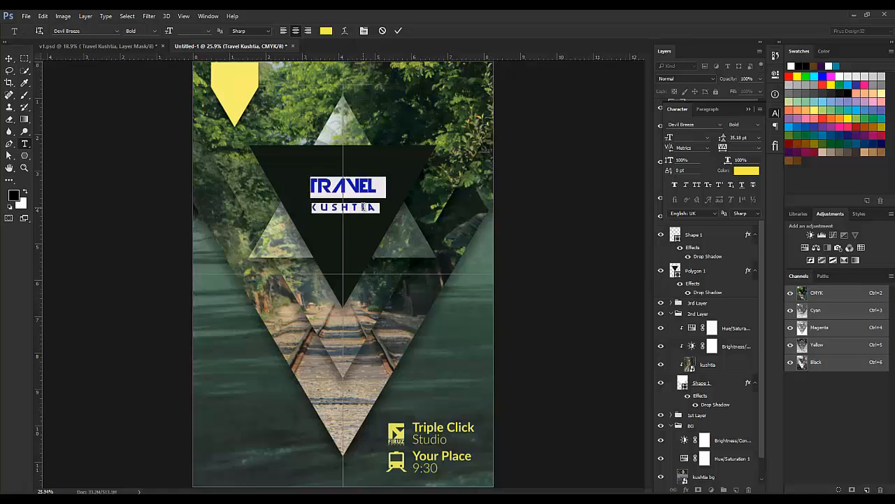
pyautogui.click(364, 189)
pyautogui.hotkey('ctrl', 'a')
pyautogui.click(699, 189)
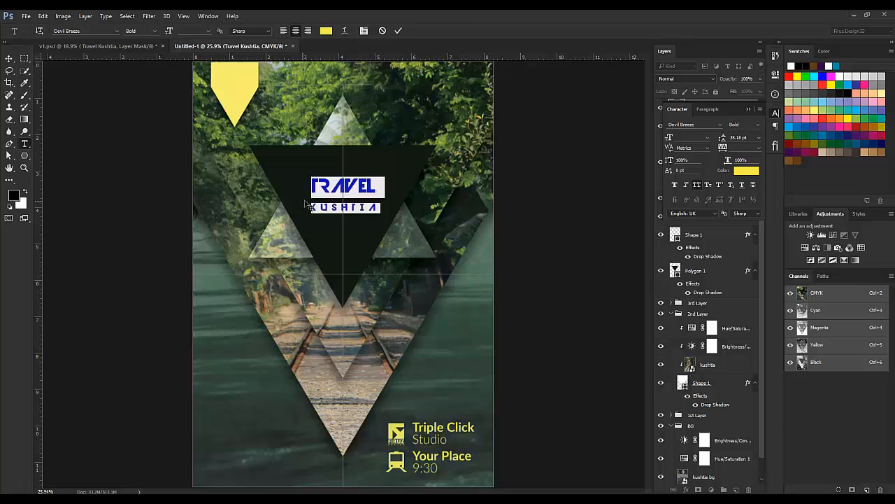
pyautogui.click(340, 185)
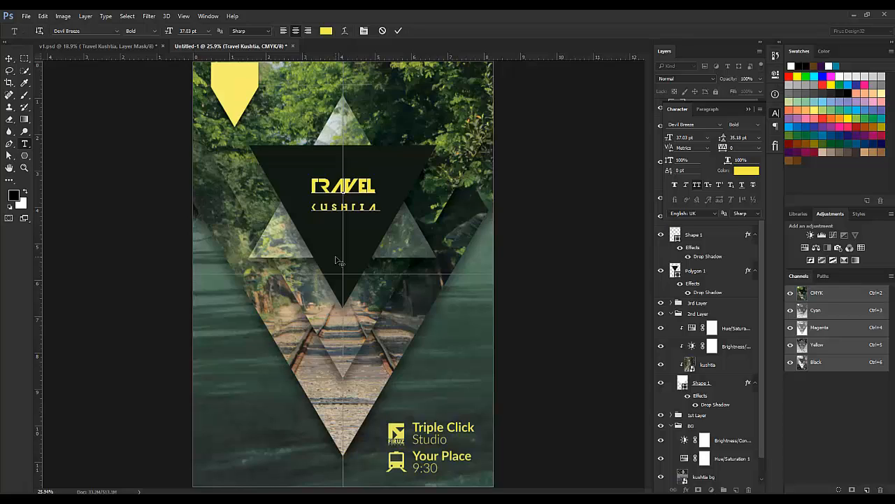
# Step: Adjust the title's leading to 22.18 pt and commit the text
pyautogui.click(351, 195)
pyautogui.hotkey('ctrl', 'a')
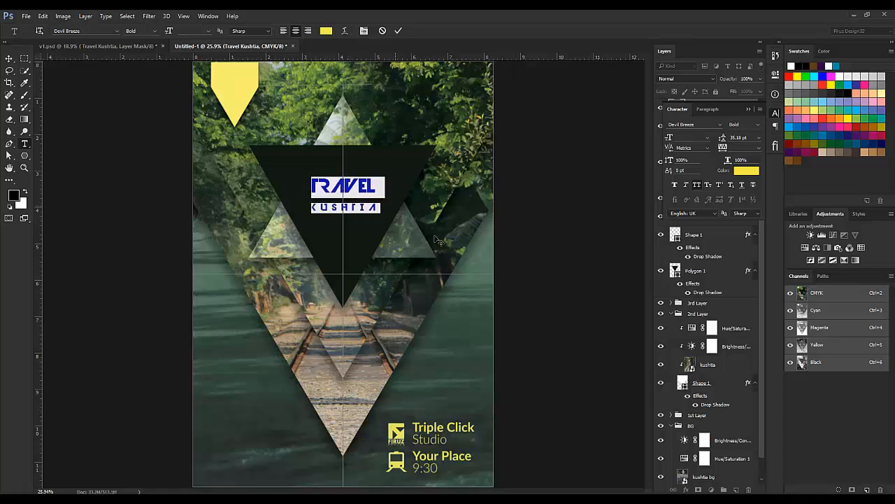
pyautogui.moveTo(721, 139); pyautogui.dragTo(719, 139)
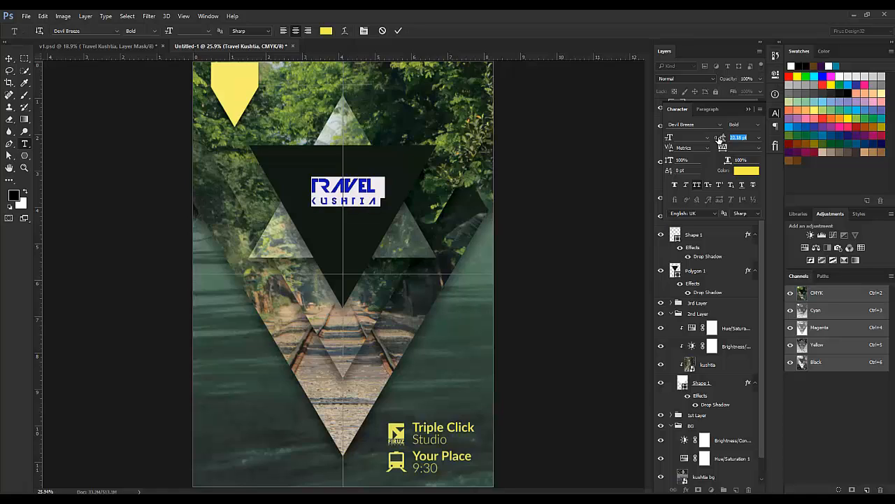
pyautogui.click(398, 31)
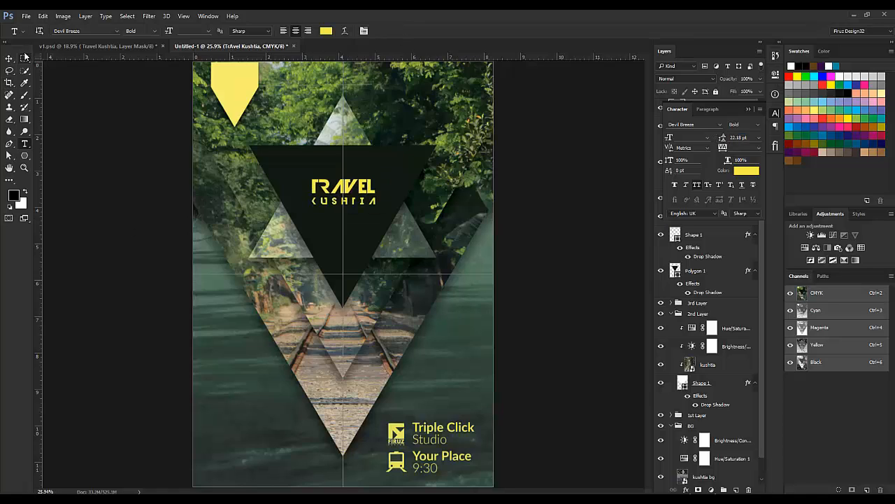
# Step: Compare with v1.psd, show the guides, and move the title lower inside the triangle
pyautogui.click(119, 45)
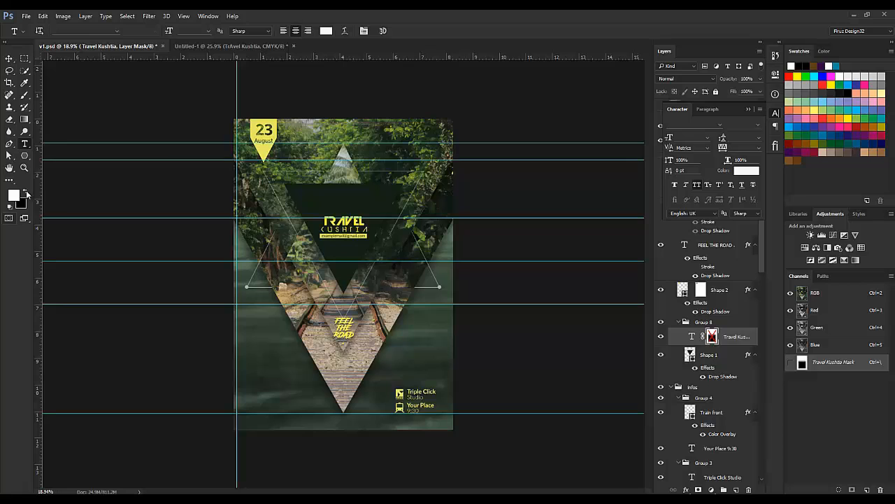
pyautogui.click(258, 46)
pyautogui.hotkey('ctrl', ';')
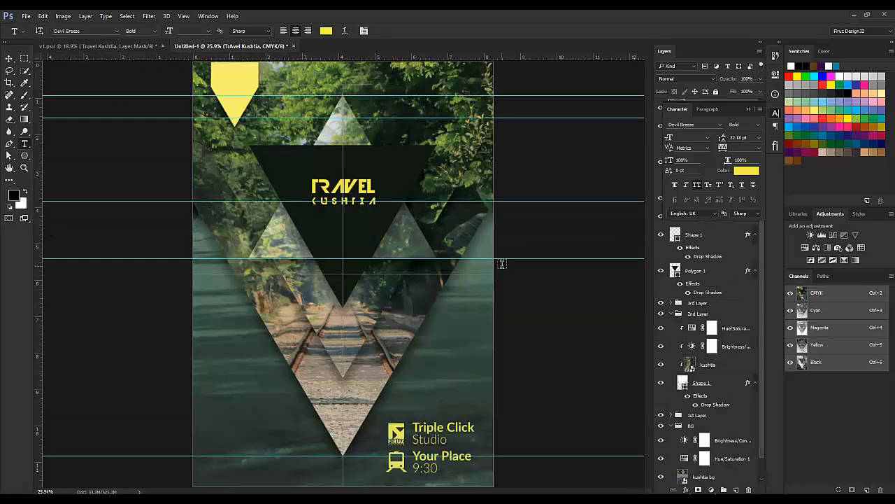
pyautogui.click(9, 59)
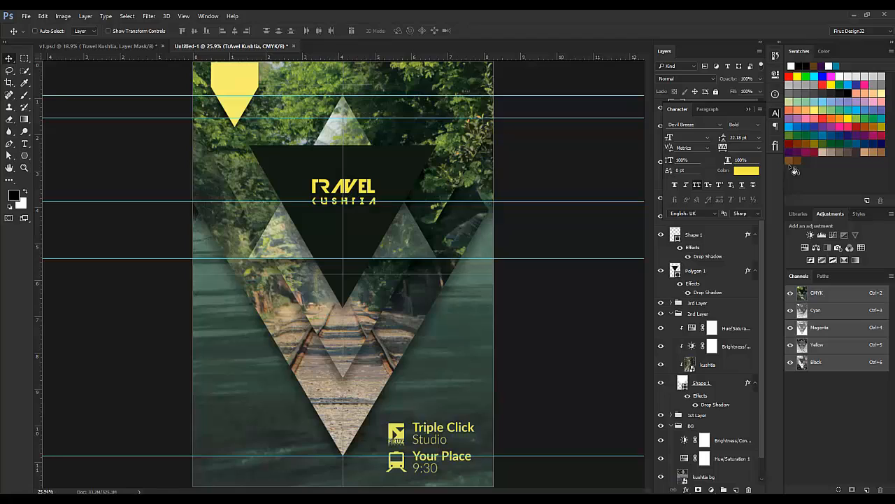
pyautogui.click(747, 111)
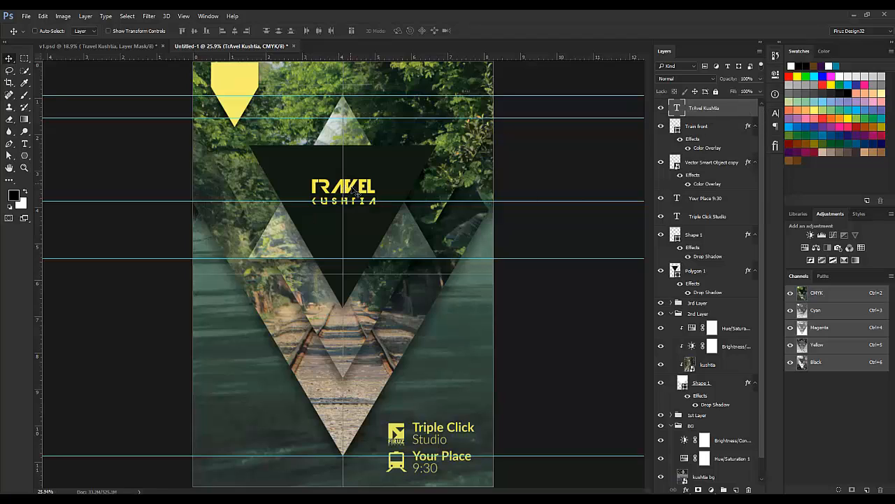
pyautogui.moveTo(354, 191); pyautogui.dragTo(353, 214)
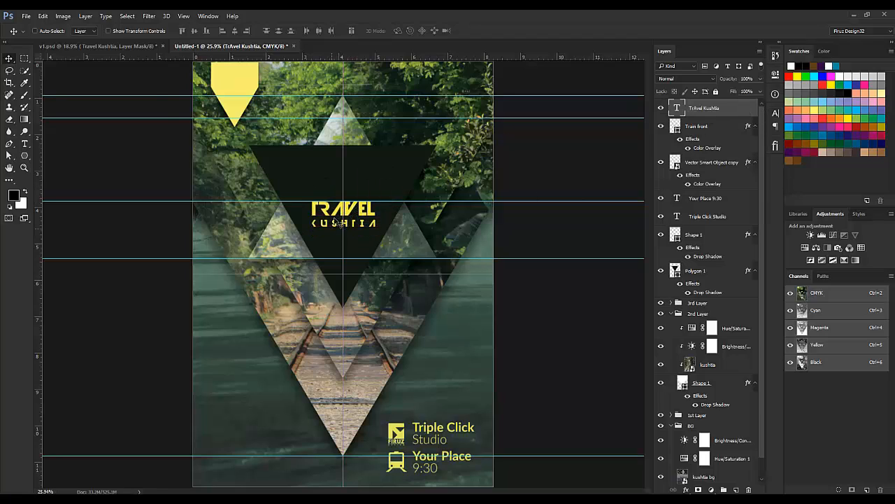
# Step: Review the v1.psd reference design again and return to the Untitled-1 poster
pyautogui.click(120, 46)
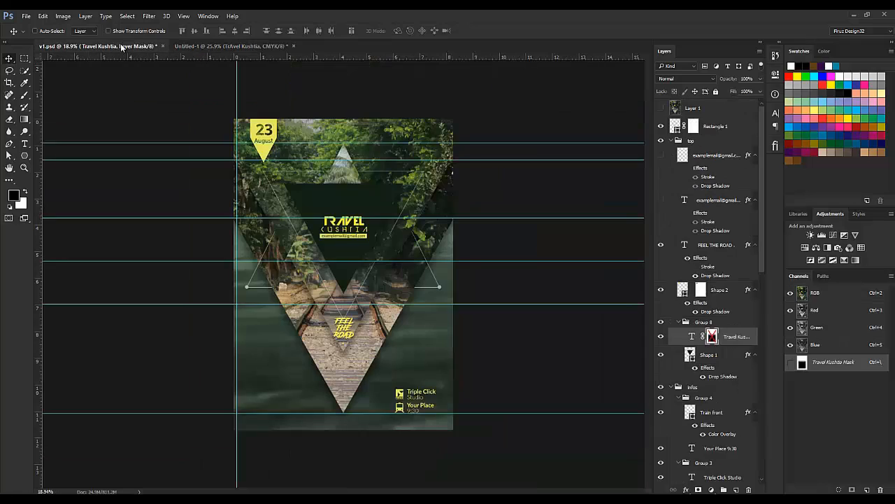
pyautogui.click(222, 43)
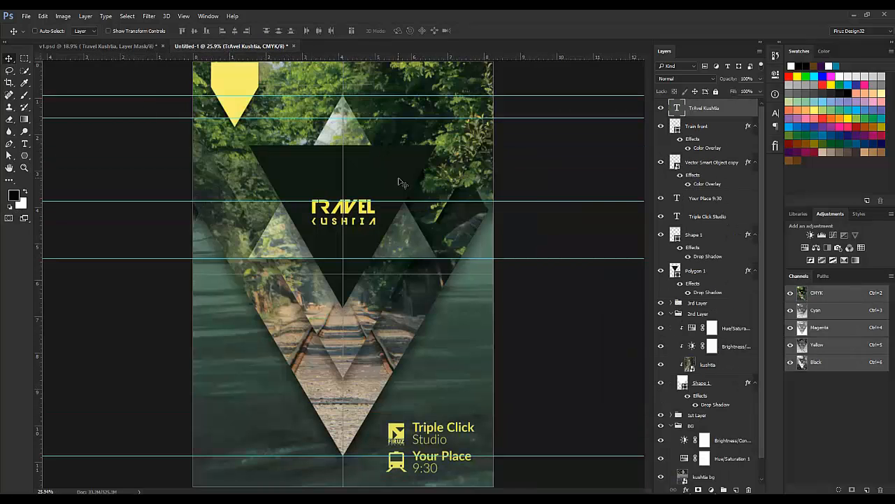
pyautogui.click(97, 44)
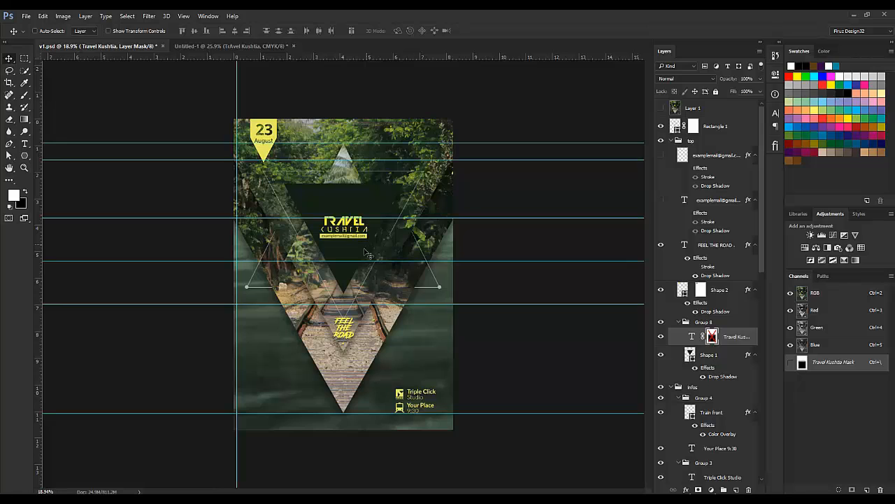
pyautogui.press('ctrl')
pyautogui.hotkey('ctrl', 'Tab')
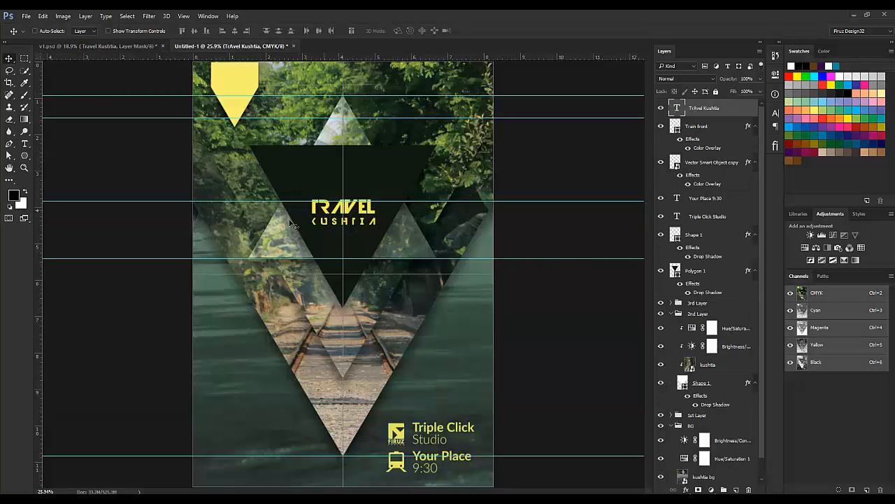
# Step: Draw a 621 × 70 px rectangle bar under KUSHTIA filled with the title's yellow #f3eb44
pyautogui.click(25, 155)
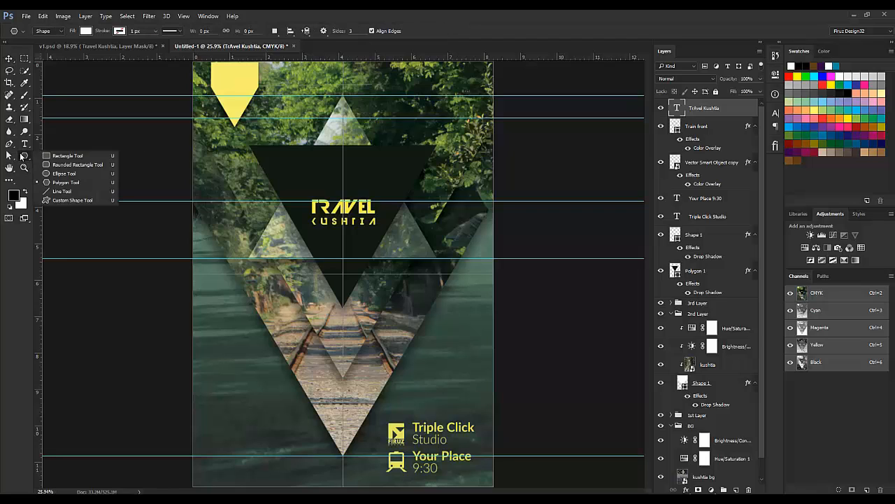
pyautogui.click(73, 156)
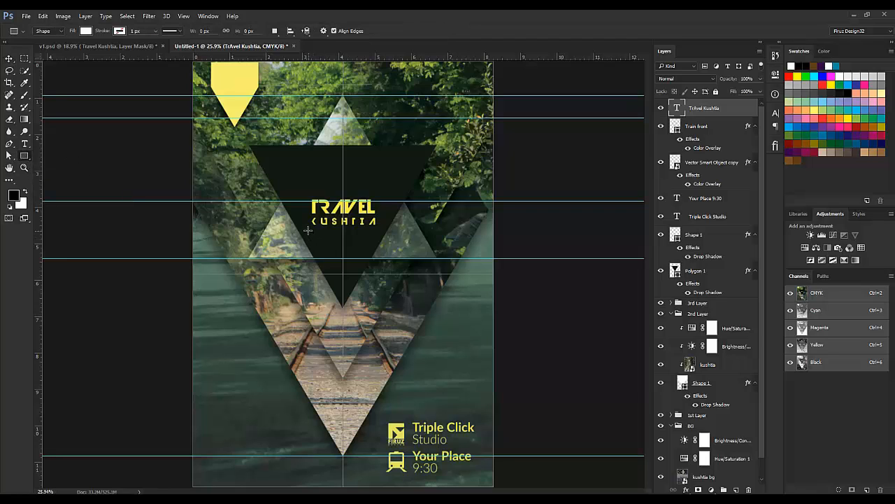
pyautogui.moveTo(306, 228); pyautogui.dragTo(380, 237)
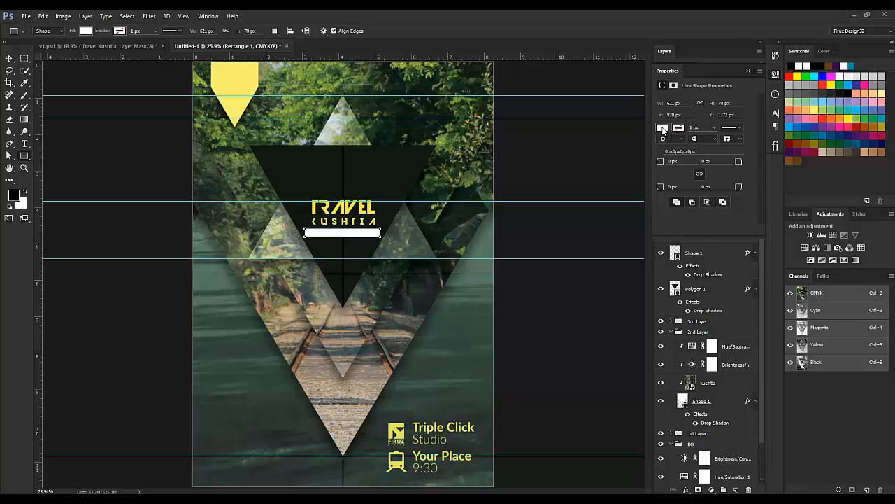
pyautogui.click(662, 128)
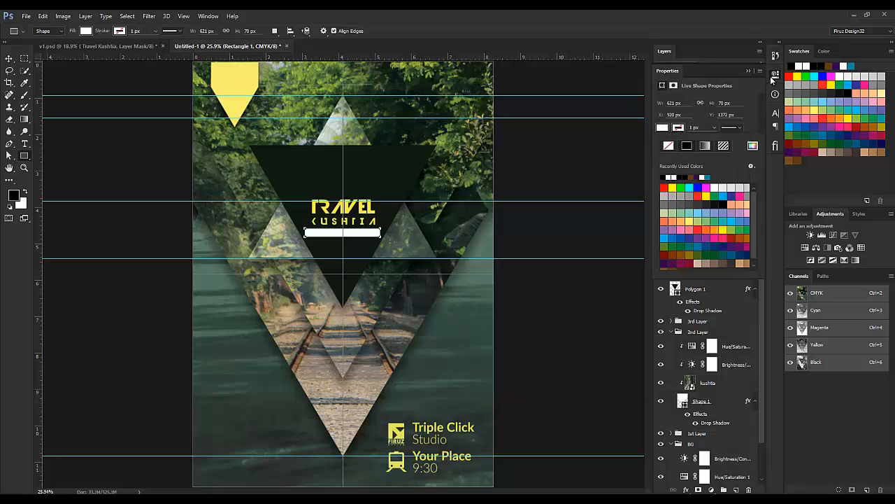
pyautogui.click(750, 71)
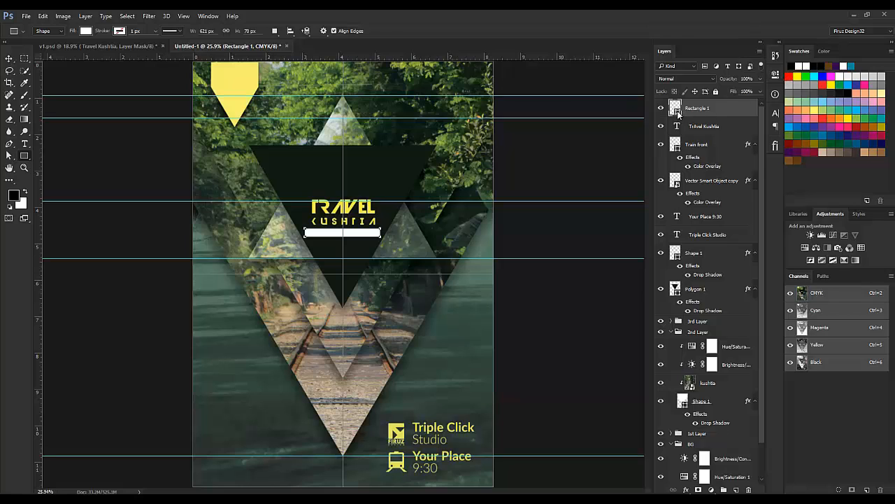
pyautogui.doubleClick(676, 109)
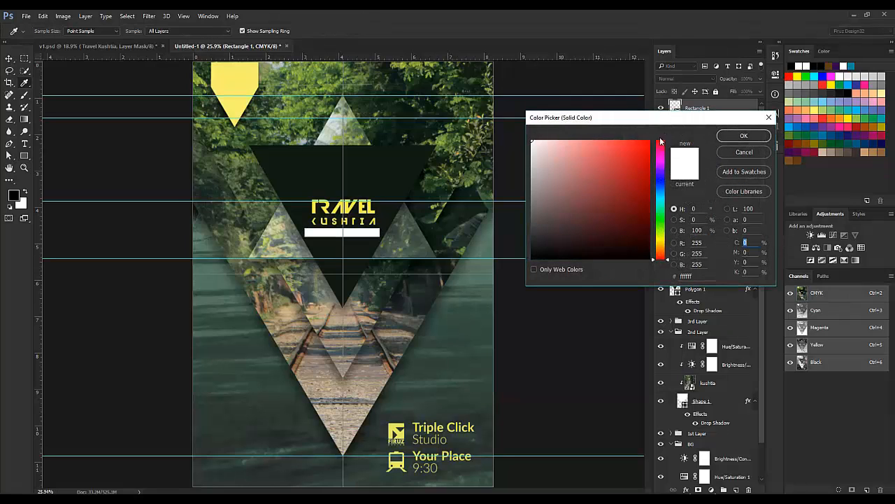
pyautogui.click(363, 213)
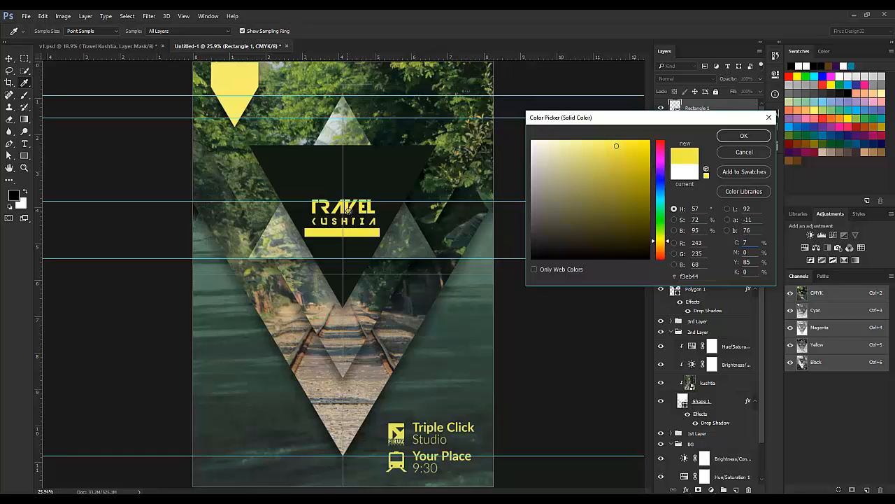
pyautogui.click(735, 140)
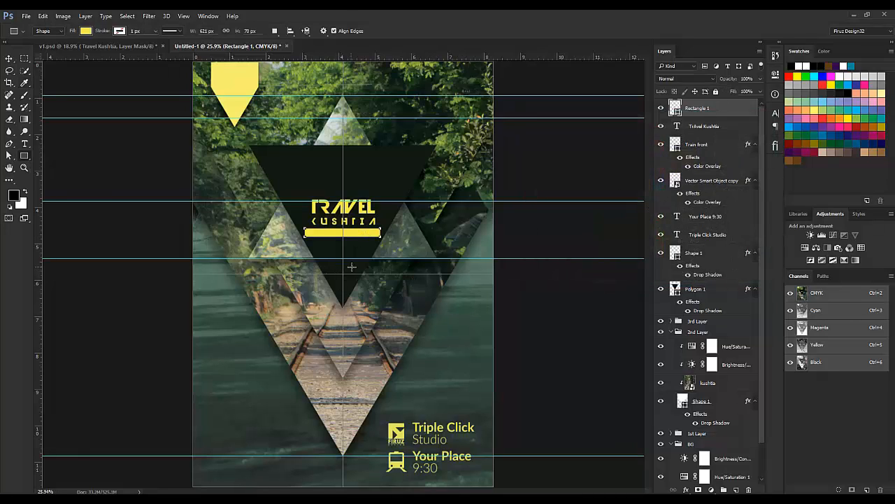
# Step: Add a text line near the rails containing the contact e-mail address
pyautogui.press('t')
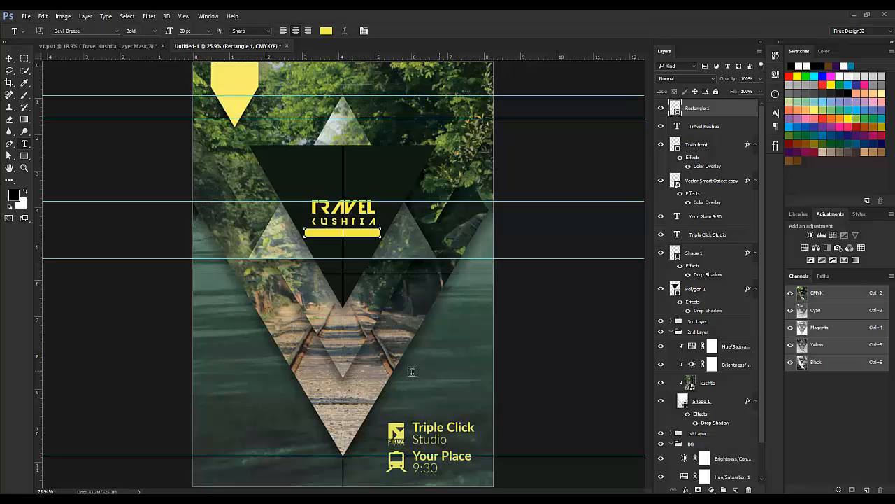
pyautogui.click(410, 374)
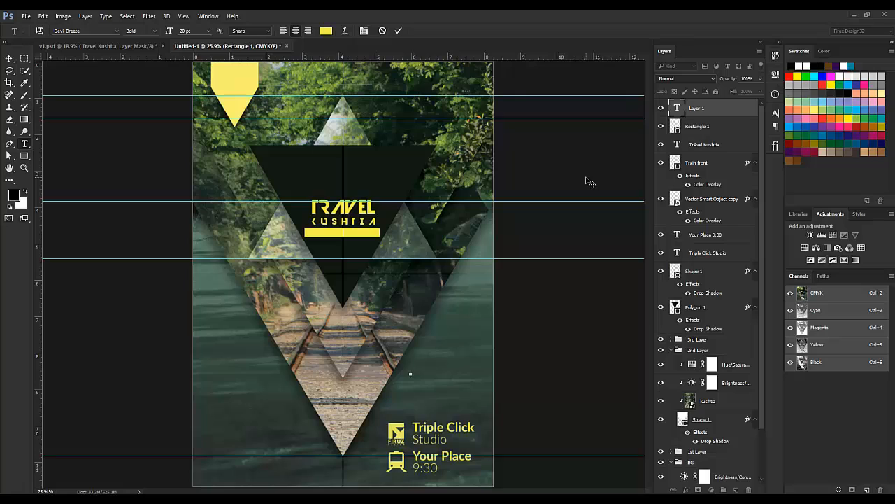
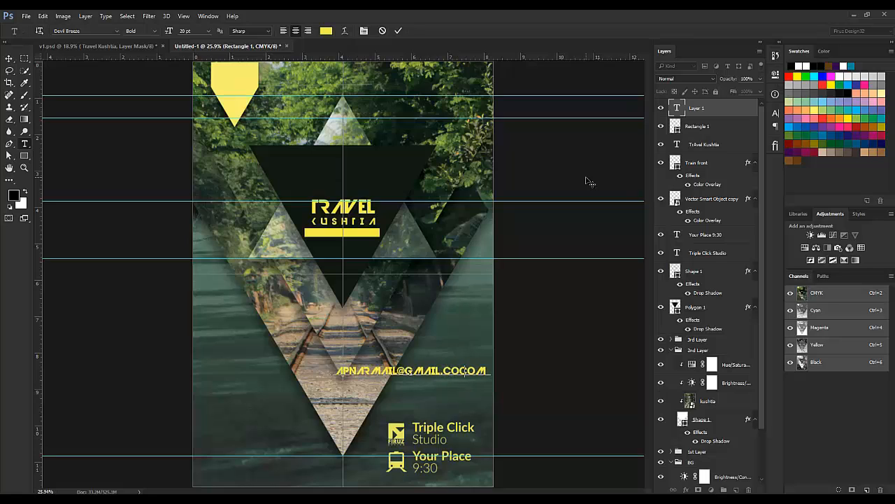
pyautogui.hotkey('ctrl', 'a')
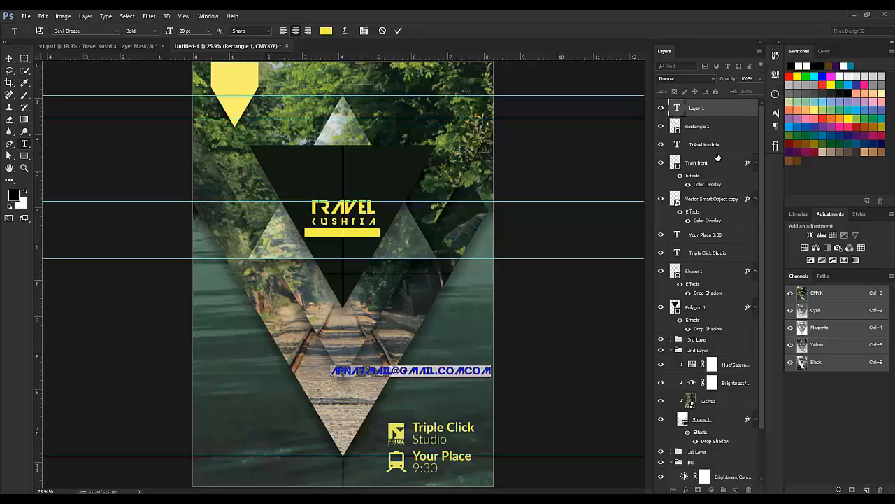
# Step: Set the e-mail line in Lato Light, retype the address correctly, and commit it
pyautogui.click(775, 114)
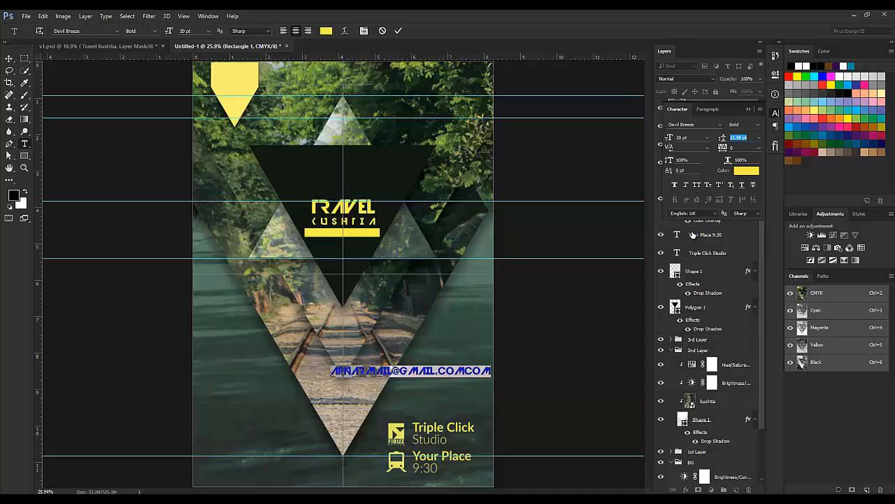
pyautogui.click(702, 126)
pyautogui.write('LATO')
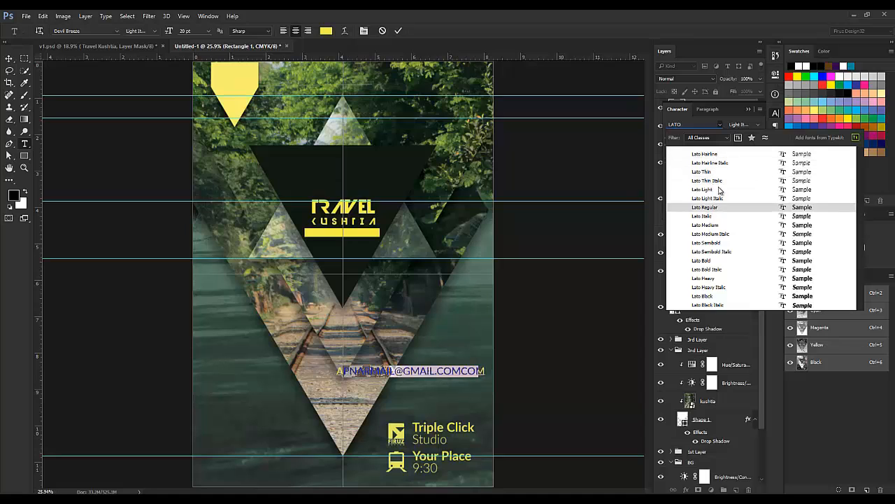
pyautogui.click(719, 190)
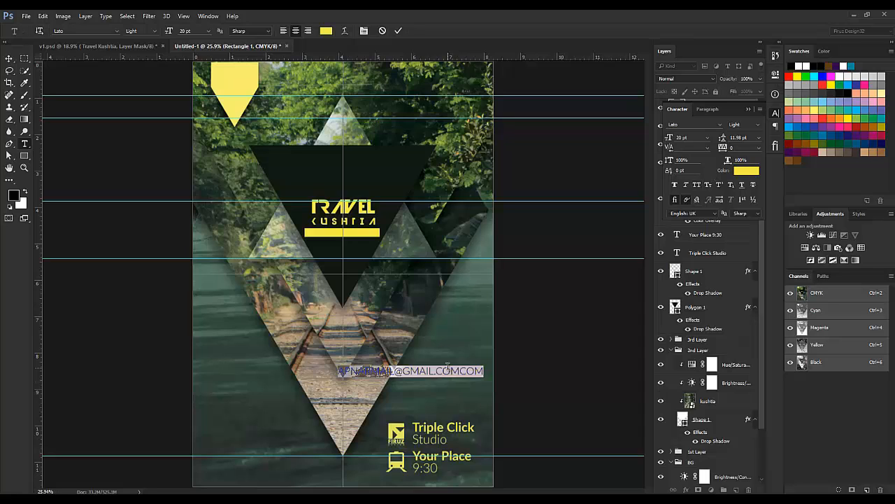
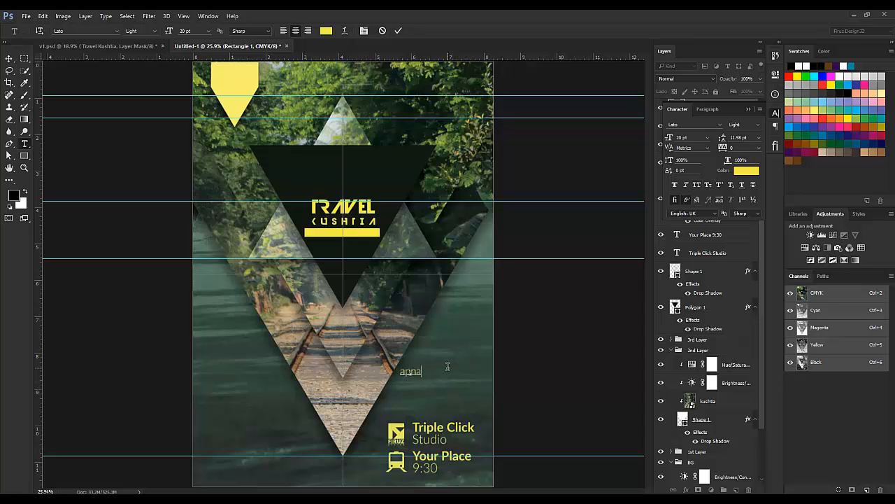
pyautogui.click(9, 58)
pyautogui.click(97, 45)
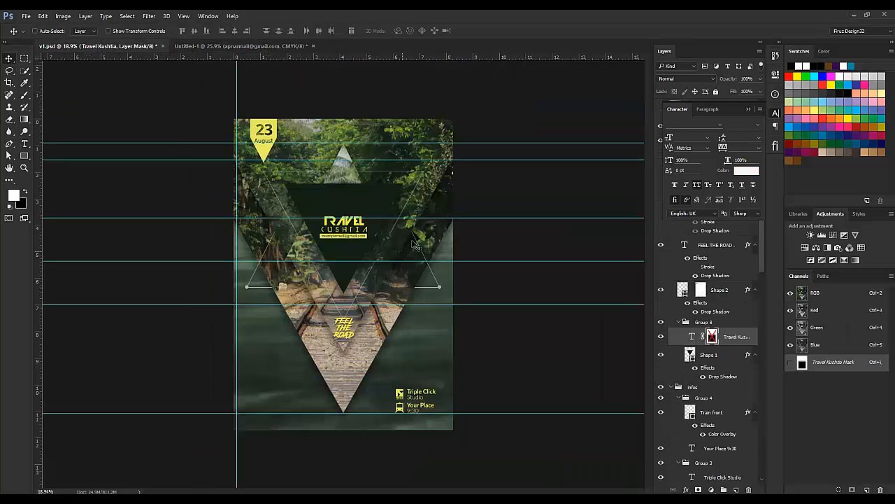
# Step: Show v1.psd's hidden sample e-mail layer, confirm it's Lato Regular 10 pt, then select Untitled-1's e-mail line
pyautogui.scroll(2, 343, 220)
pyautogui.scroll(2, 344, 221)
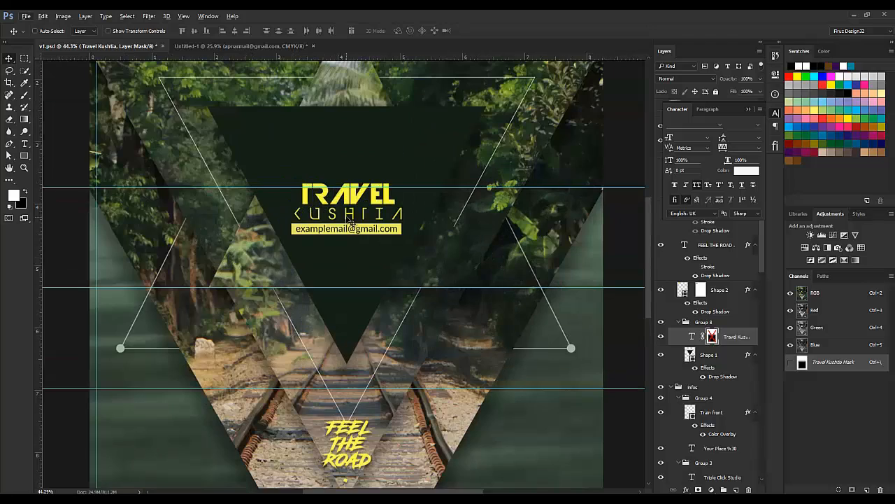
pyautogui.hotkey('alt', 't')
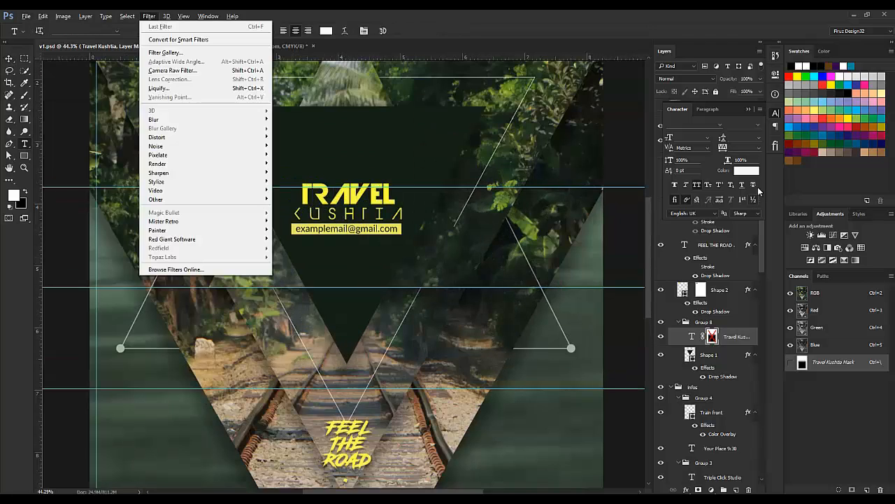
pyautogui.press('Right')
pyautogui.click(750, 109)
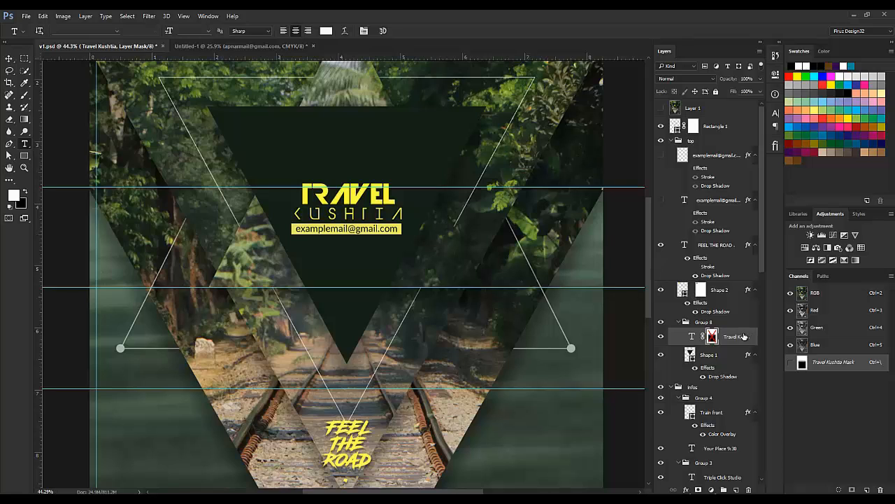
pyautogui.click(662, 201)
pyautogui.doubleClick(686, 198)
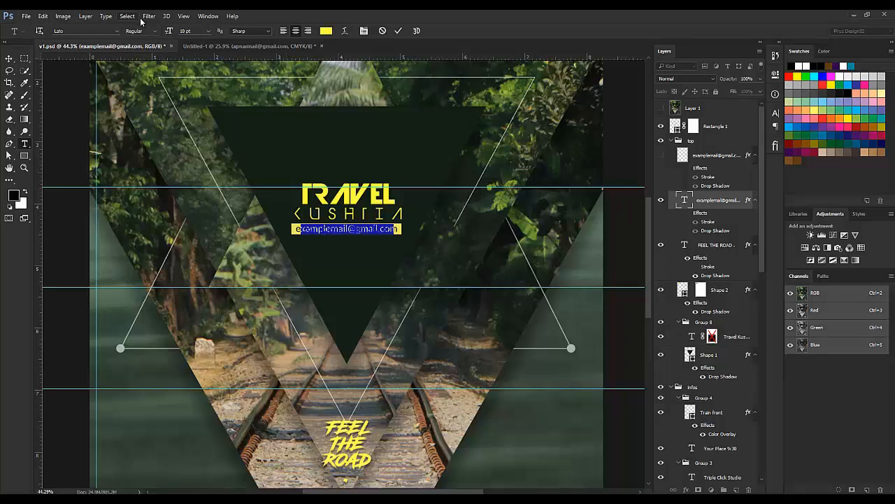
pyautogui.click(382, 32)
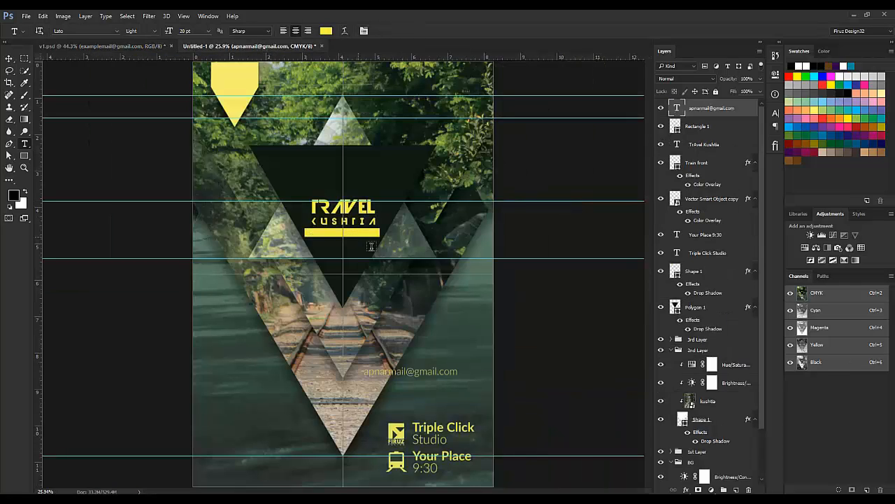
pyautogui.tripleClick(434, 371)
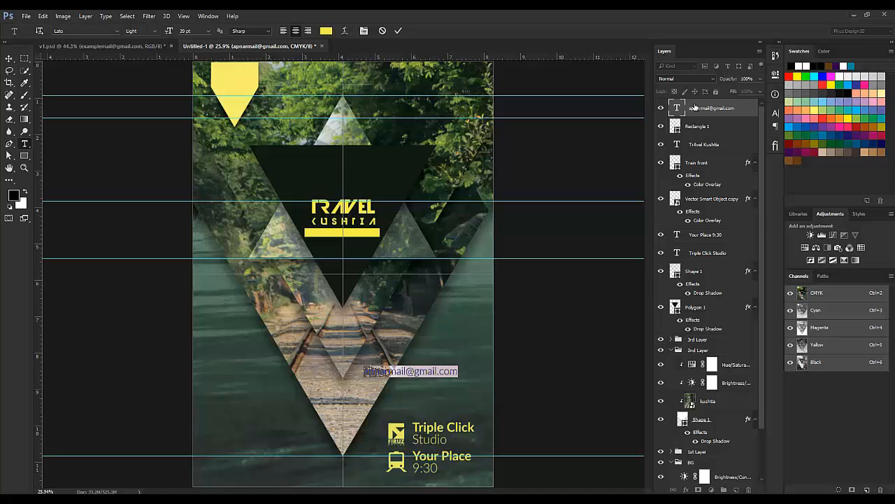
# Step: Set the e-mail text's font style to Lato Regular
pyautogui.click(775, 112)
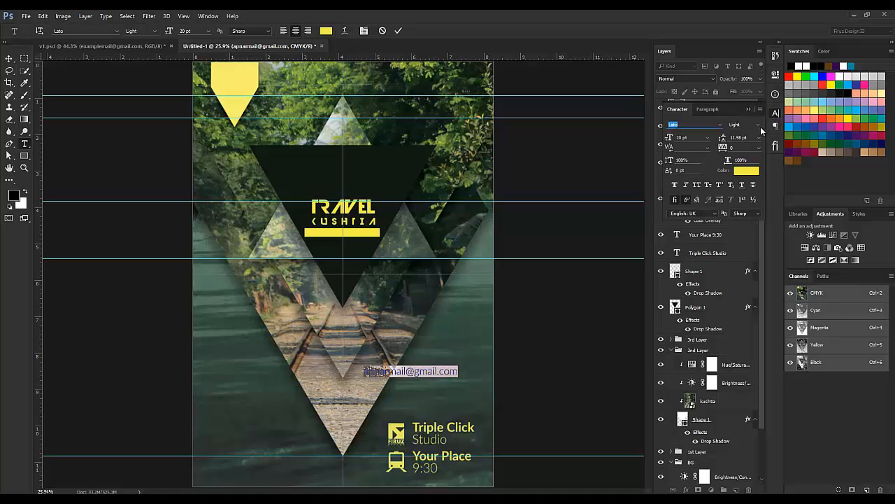
pyautogui.click(760, 126)
pyautogui.click(755, 187)
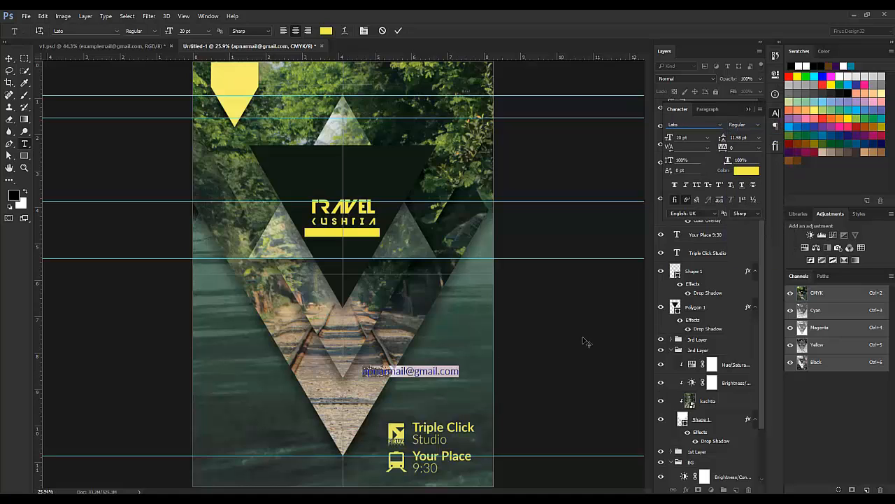
pyautogui.click(398, 31)
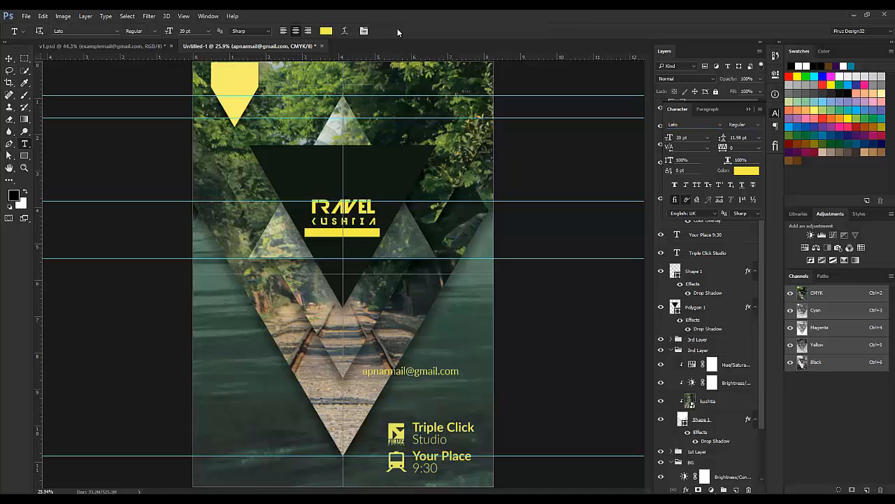
# Step: Move the e-mail line onto the yellow bar and confirm its dark text colour
pyautogui.click(10, 59)
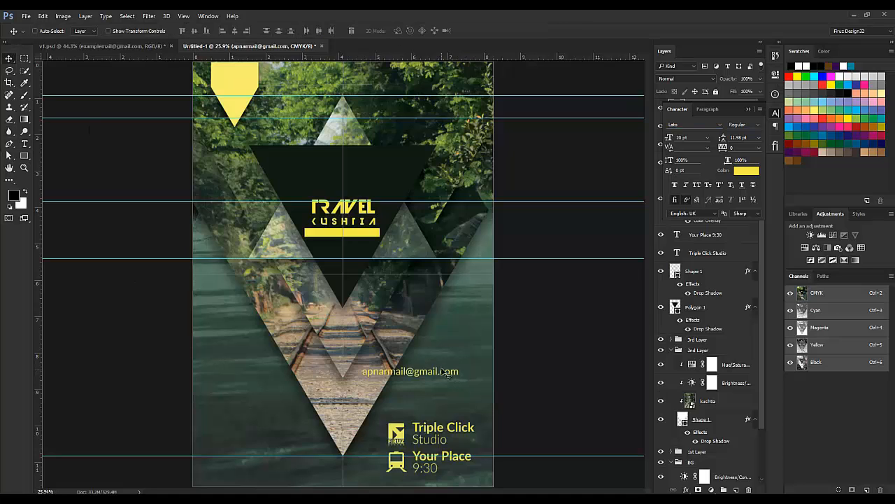
pyautogui.moveTo(445, 370); pyautogui.dragTo(374, 233)
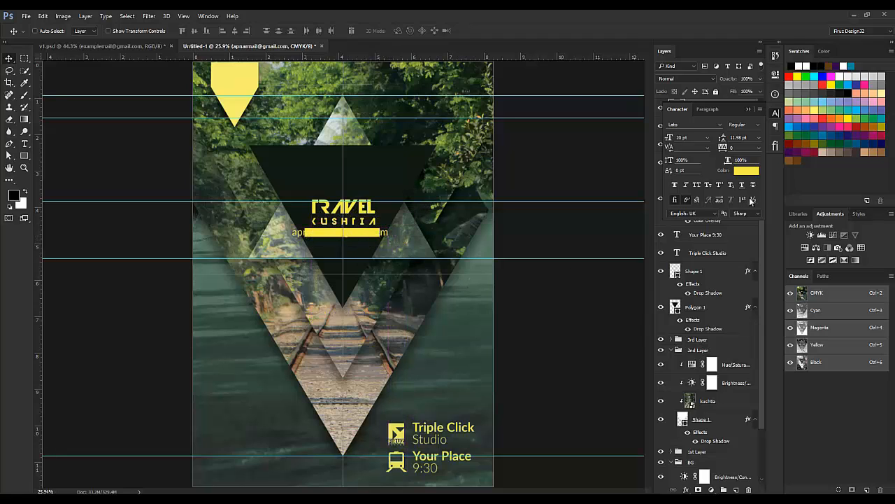
pyautogui.click(746, 170)
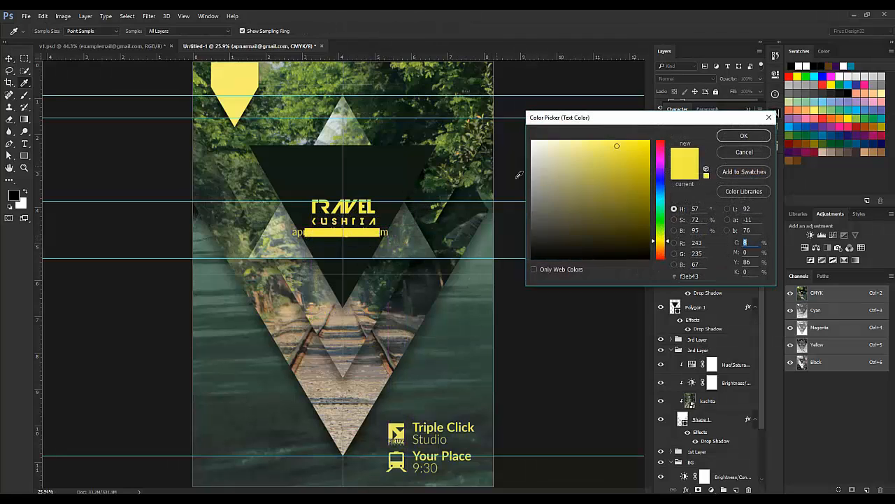
pyautogui.press('Return')
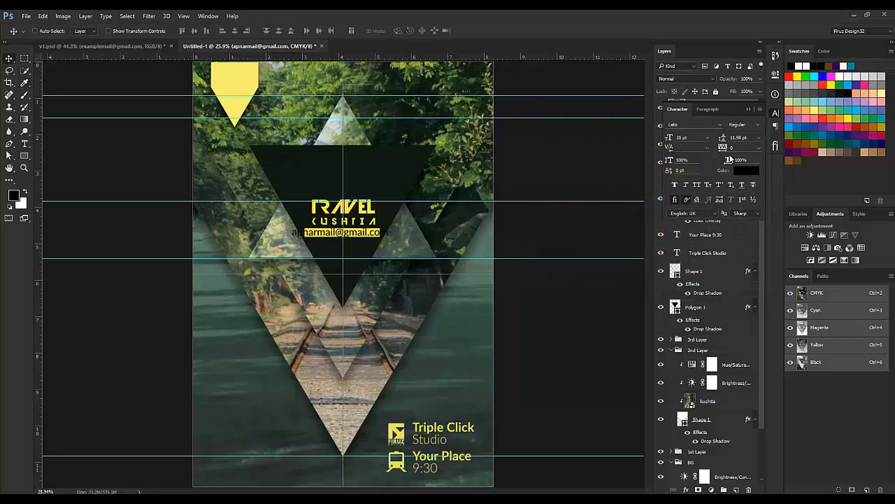
# Step: Scale the e-mail text to about 69.6% and nudge it slightly left
pyautogui.hotkey('ctrl', 't')
pyautogui.moveTo(389, 228); pyautogui.dragTo(378, 232)
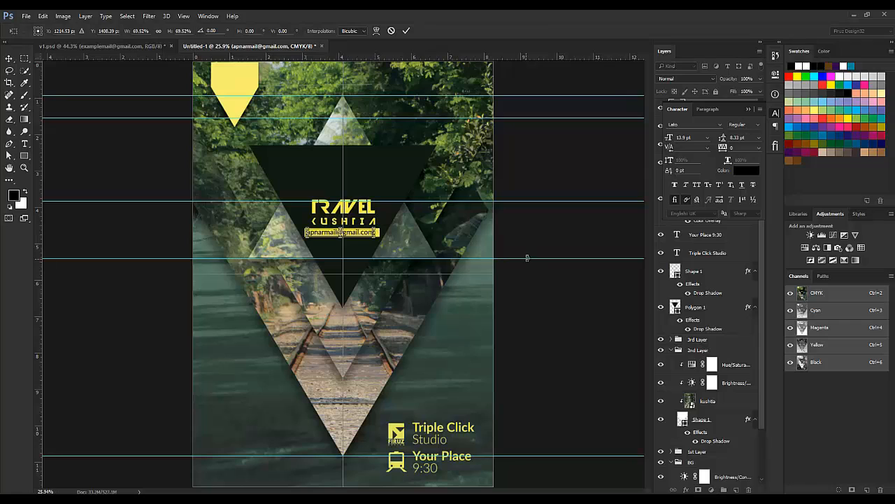
pyautogui.press('Left')
pyautogui.press('Left')
pyautogui.press('Left')
pyautogui.press('Left')
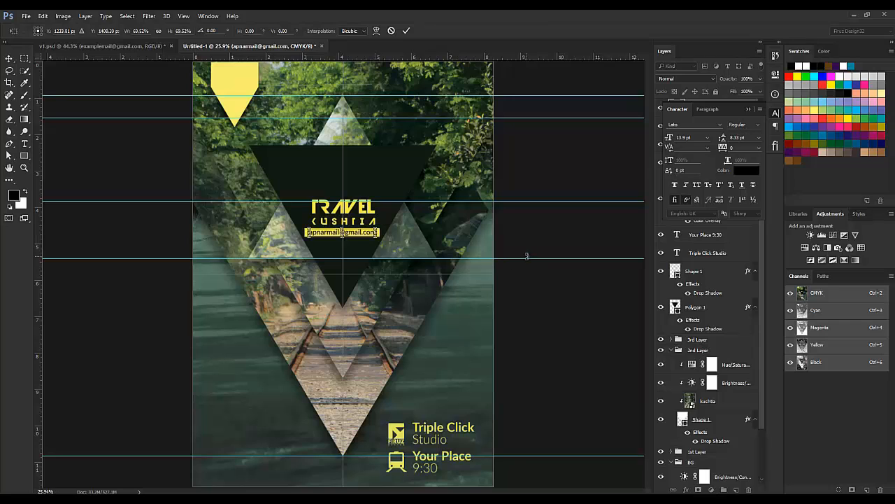
pyautogui.press('Return')
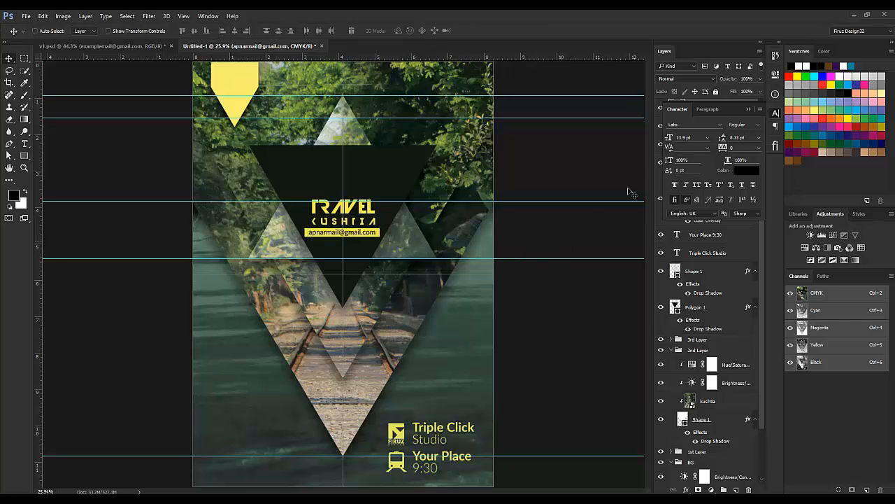
# Step: Duplicate the e-mail text layer and rasterize the copy
pyautogui.click(748, 111)
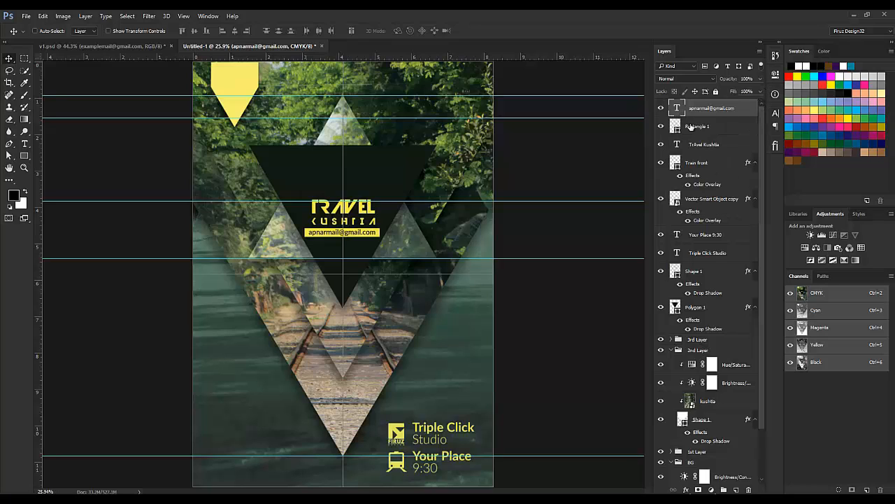
pyautogui.click(707, 130)
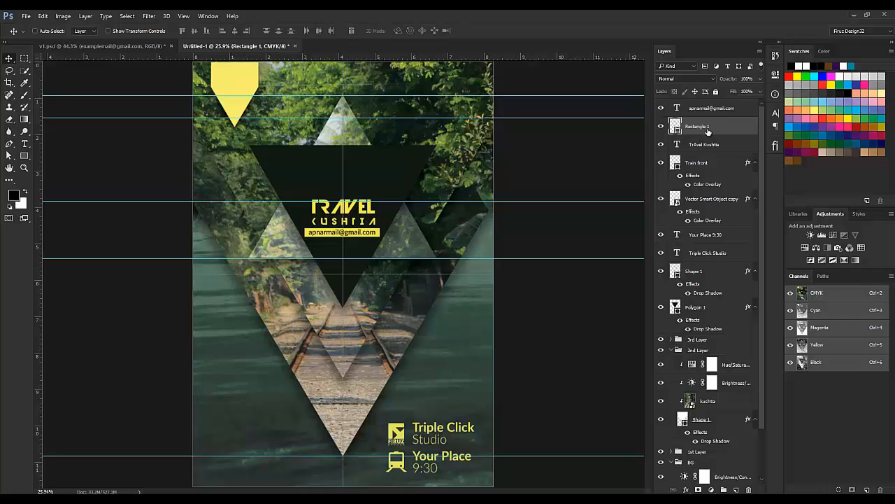
pyautogui.click(710, 108)
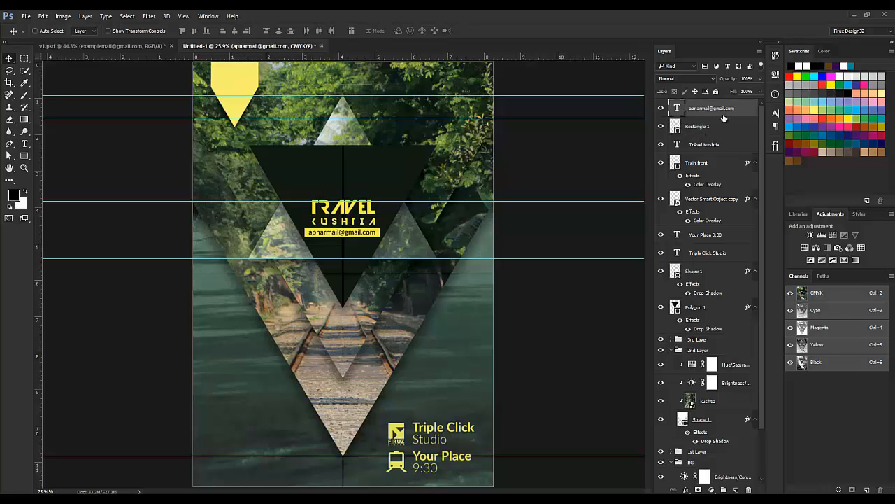
pyautogui.hotkey('ctrl', 'j')
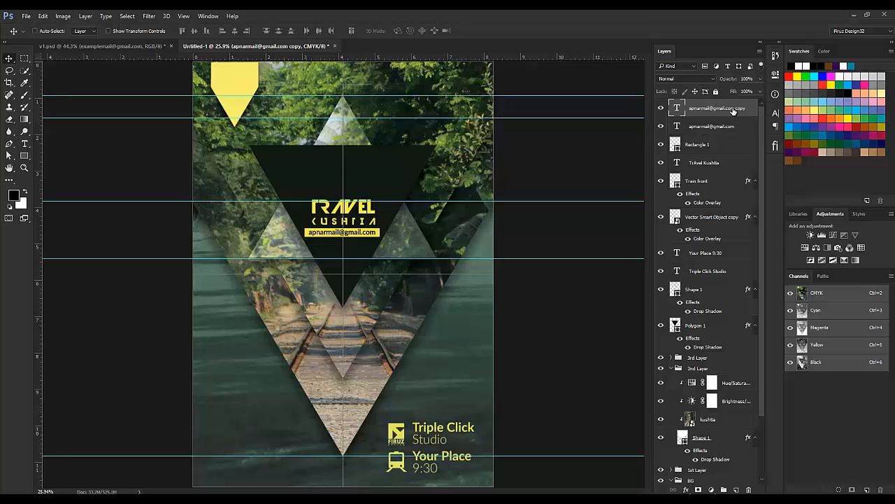
pyautogui.rightClick(746, 113)
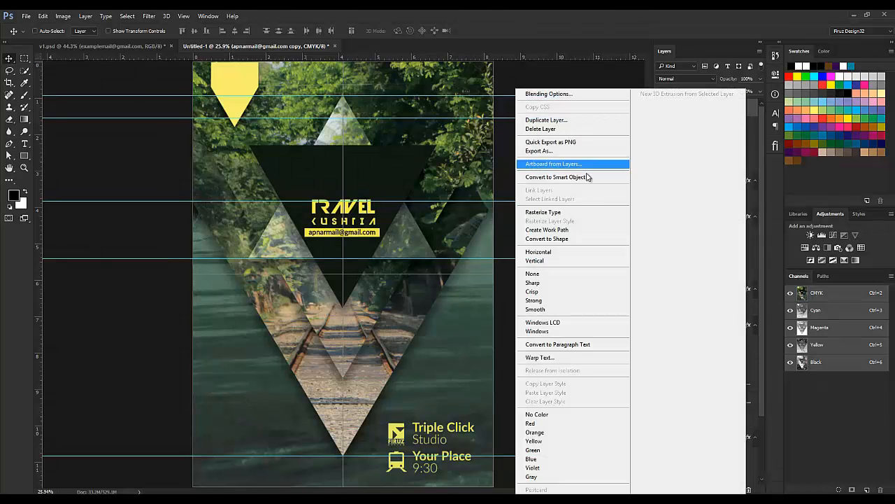
pyautogui.click(580, 212)
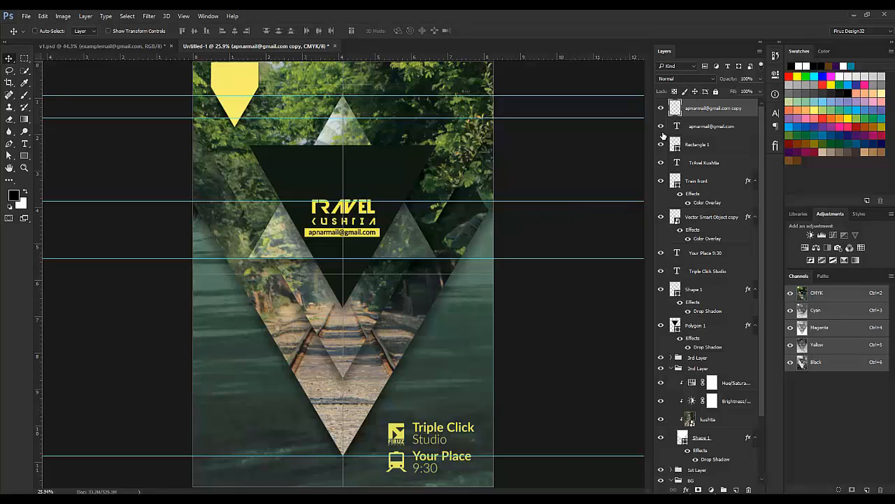
# Step: Hide the original e-mail layer, load the copy's lettering as a selection, and select Rectangle 1
pyautogui.click(661, 127)
pyautogui.press('ctrl')
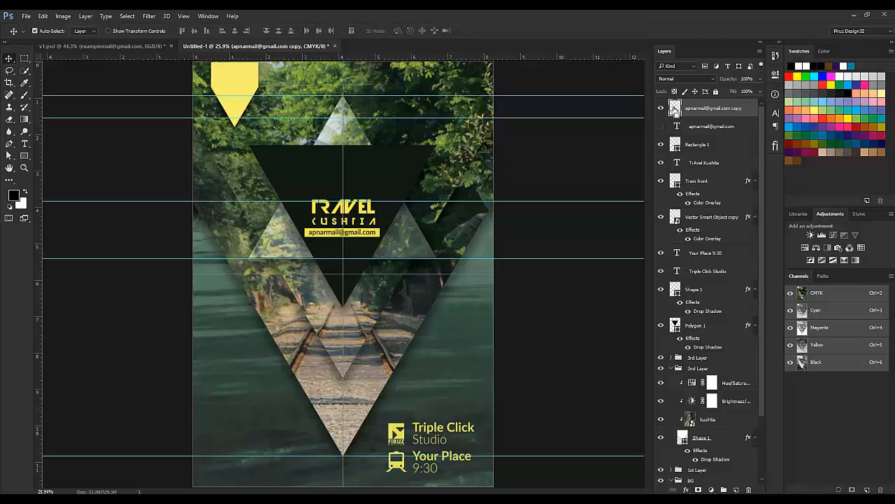
pyautogui.keyDown('ctrl'); pyautogui.click(675, 107); pyautogui.keyUp('ctrl')
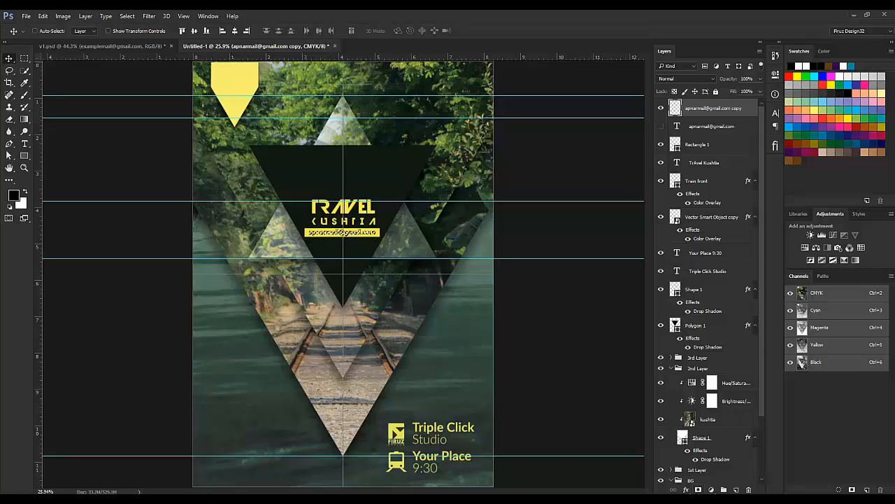
pyautogui.click(703, 145)
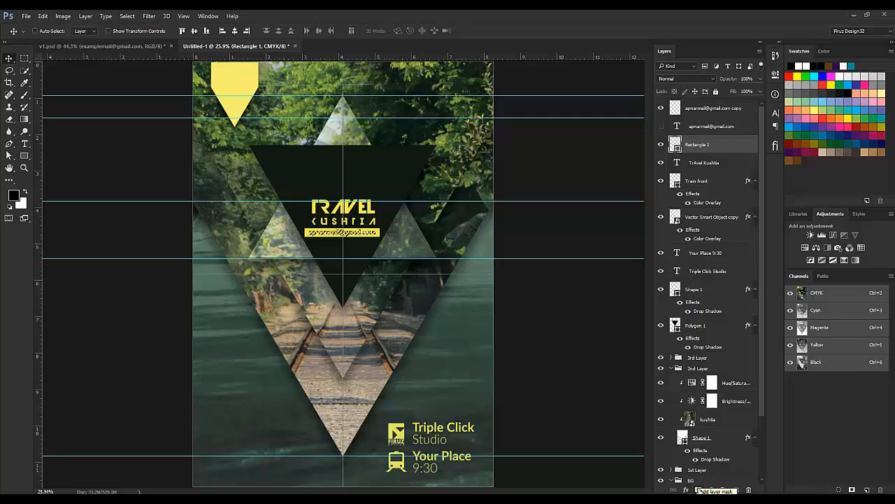
# Step: Mask Rectangle 1 with the lettering selection, invert the mask, and toggle the rasterized copy to compare
pyautogui.click(698, 489)
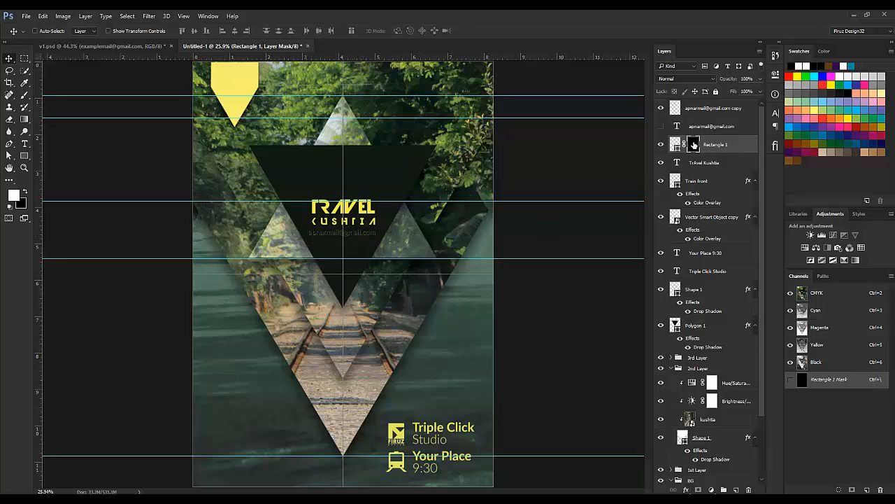
pyautogui.hotkey('ctrl', 'i')
pyautogui.click(662, 109)
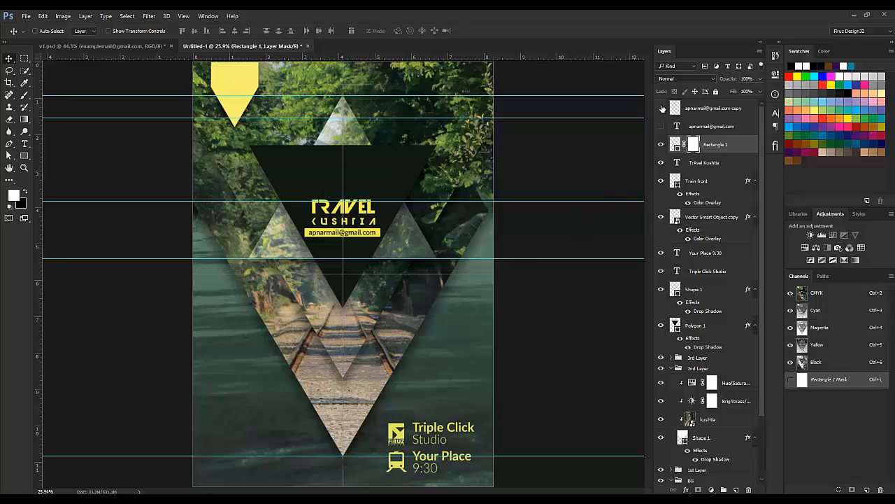
pyautogui.click(661, 110)
pyautogui.click(662, 109)
# Step: Group the Vector Smart Object copy and Train front icons into a group named 'icon'
pyautogui.click(708, 272)
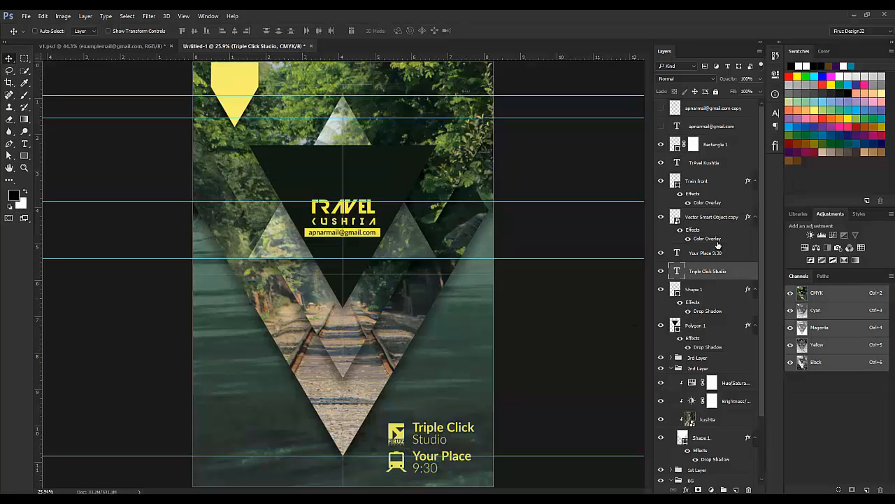
pyautogui.click(714, 217)
pyautogui.click(716, 186)
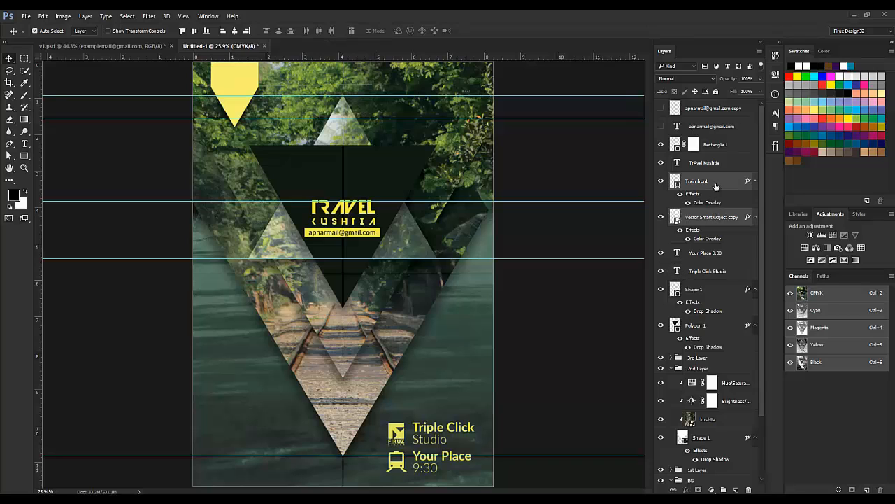
pyautogui.hotkey('ctrl', 'g')
pyautogui.doubleClick(697, 177)
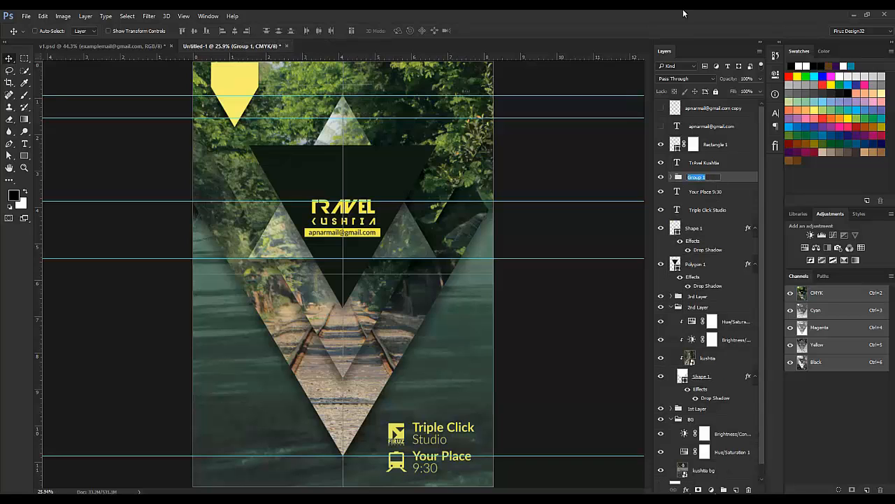
pyautogui.write('icon')
pyautogui.press('Return')
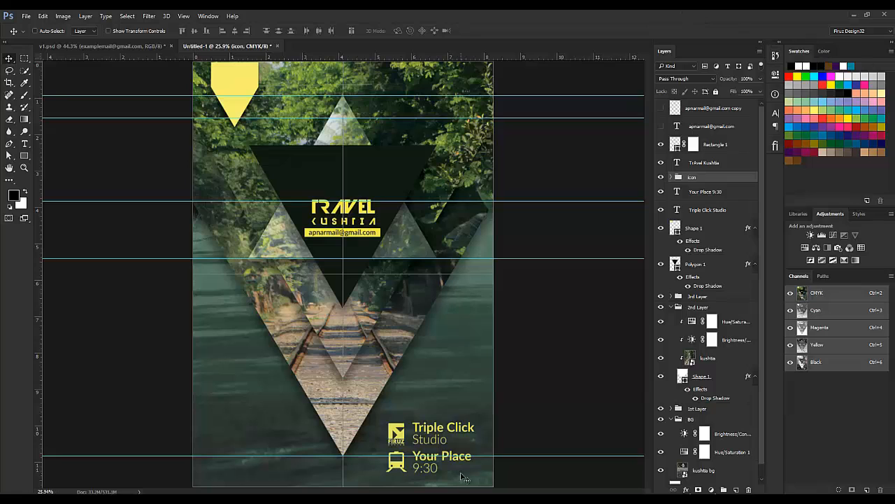
# Step: Give the icon group a Color Overlay sampled from the TRAVEL title's yellow, #f3eb44
pyautogui.doubleClick(753, 181)
pyautogui.click(501, 203)
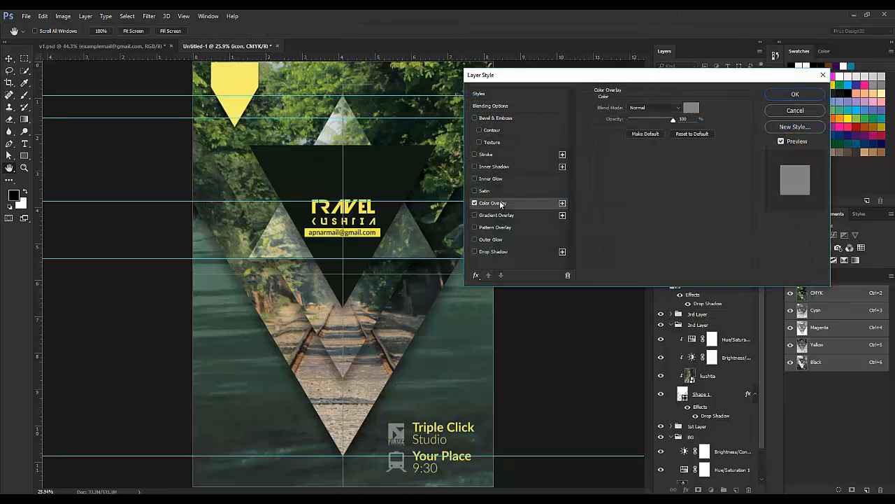
pyautogui.click(692, 107)
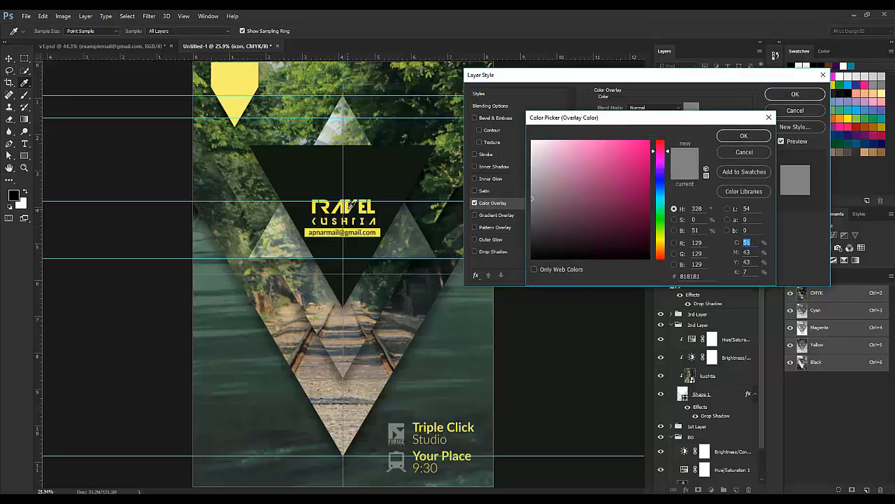
pyautogui.click(350, 206)
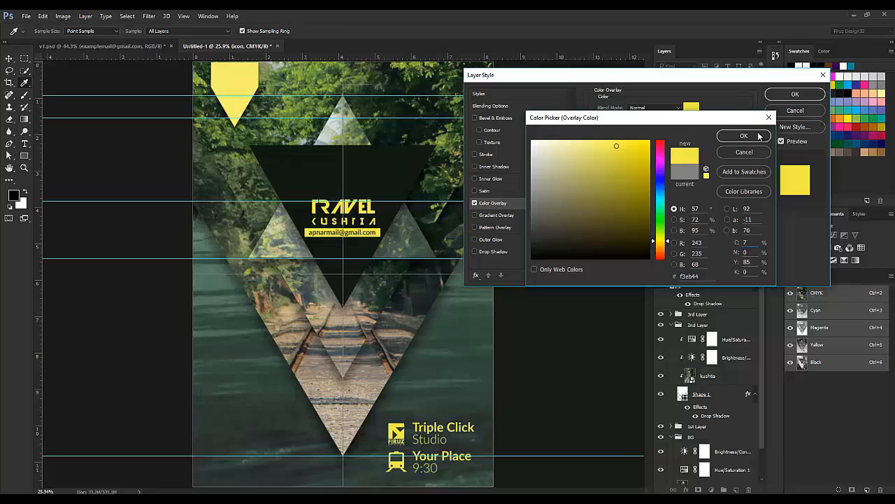
pyautogui.click(757, 136)
pyautogui.click(790, 95)
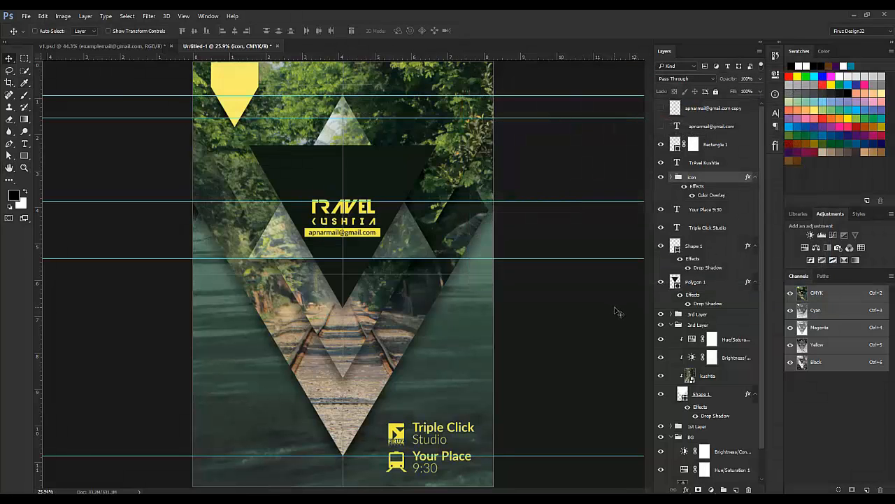
# Step: Add a two-line '23 August' text at the poster's lower left
pyautogui.click(716, 163)
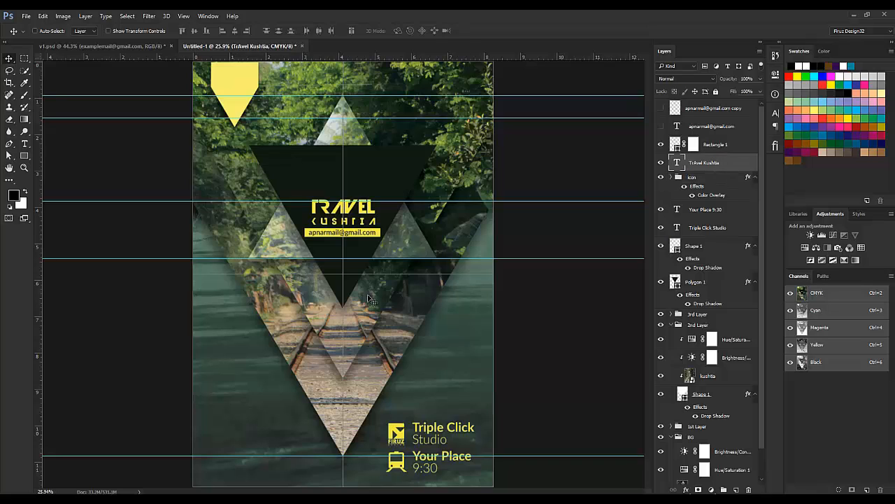
pyautogui.click(709, 110)
pyautogui.press('t')
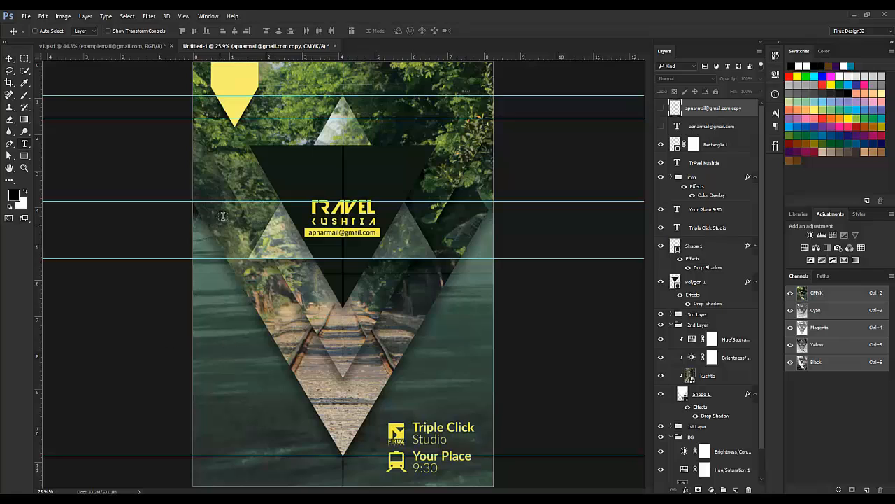
pyautogui.click(231, 421)
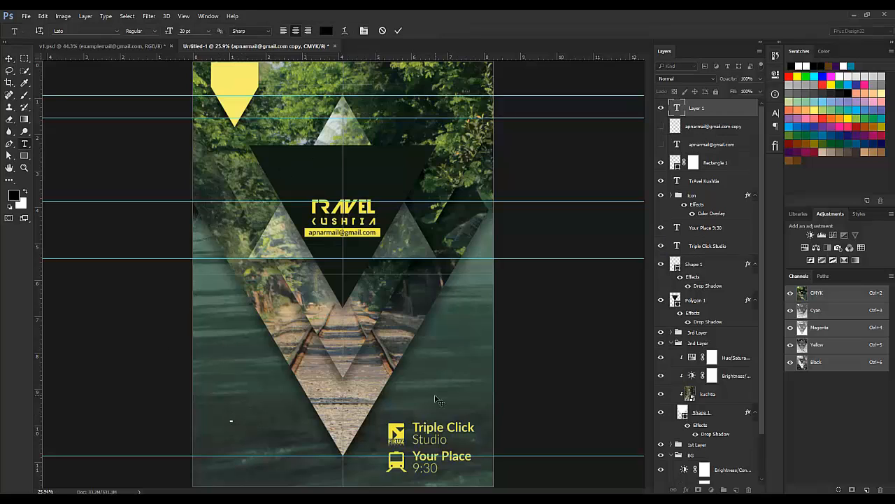
pyautogui.write('23')
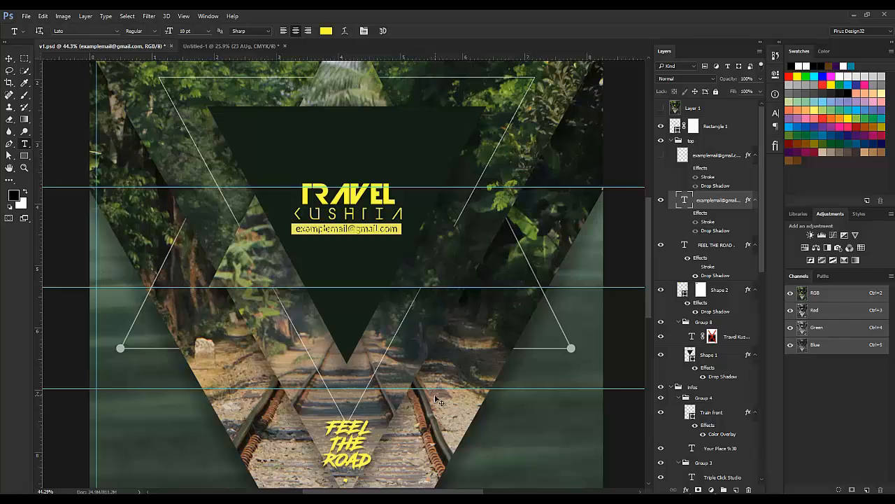
pyautogui.scroll(-4, 435, 393)
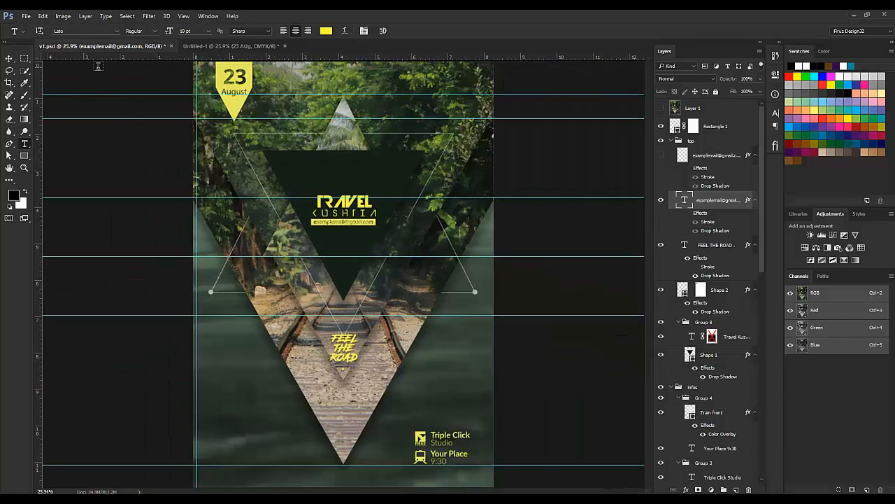
pyautogui.click(249, 47)
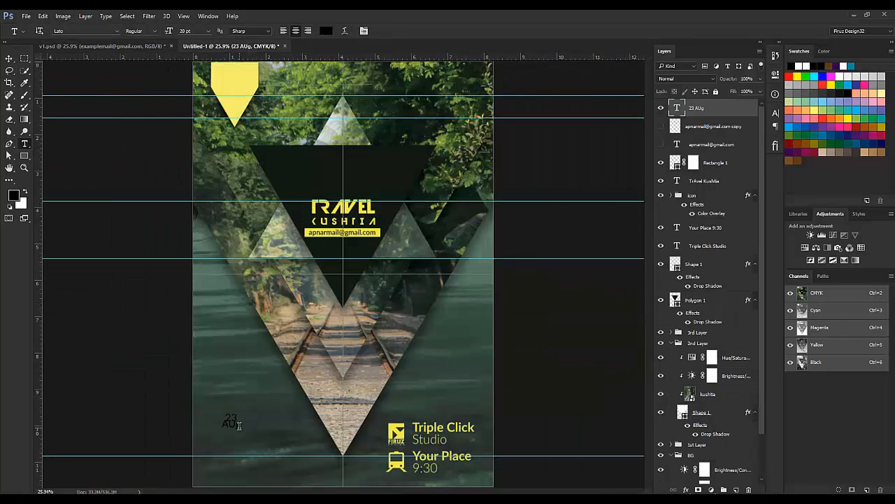
pyautogui.click(231, 423)
pyautogui.press('BackSpace')
pyautogui.press('BackSpace')
pyautogui.press('BackSpace')
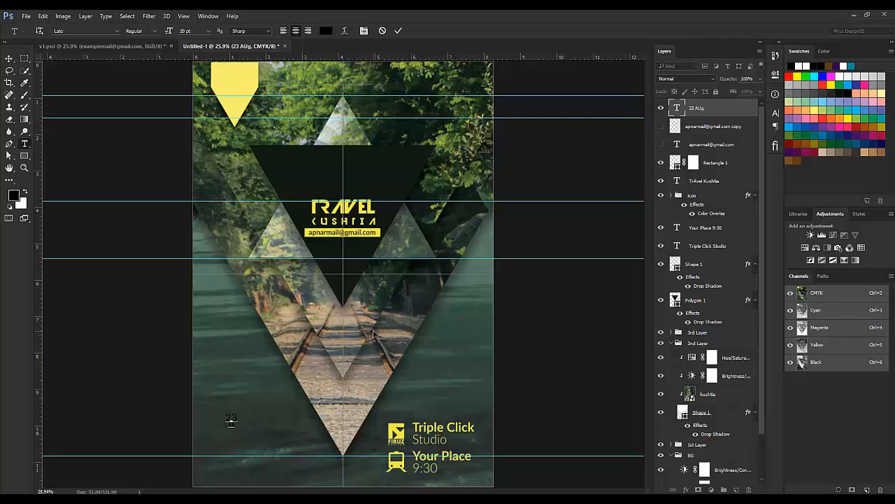
pyautogui.write('August')
pyautogui.hotkey('ctrl', 'a')
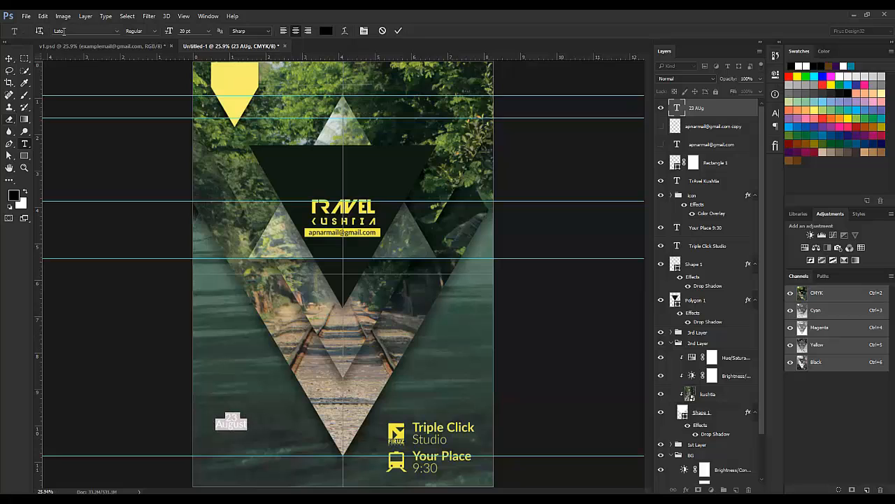
# Step: Switch to the v1.psd reference and drag its 23 August badge toward the Untitled-1 poster
pyautogui.click(102, 45)
pyautogui.click(232, 80)
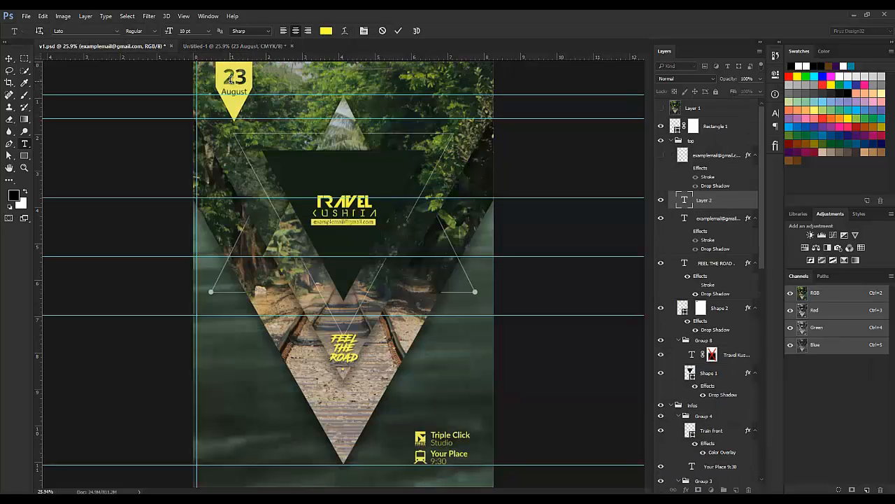
pyautogui.click(9, 58)
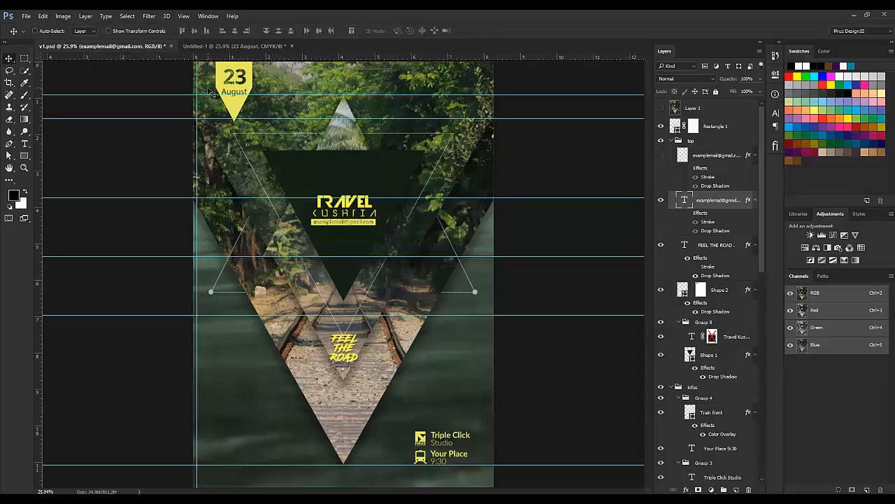
pyautogui.moveTo(211, 91); pyautogui.dragTo(325, 356)
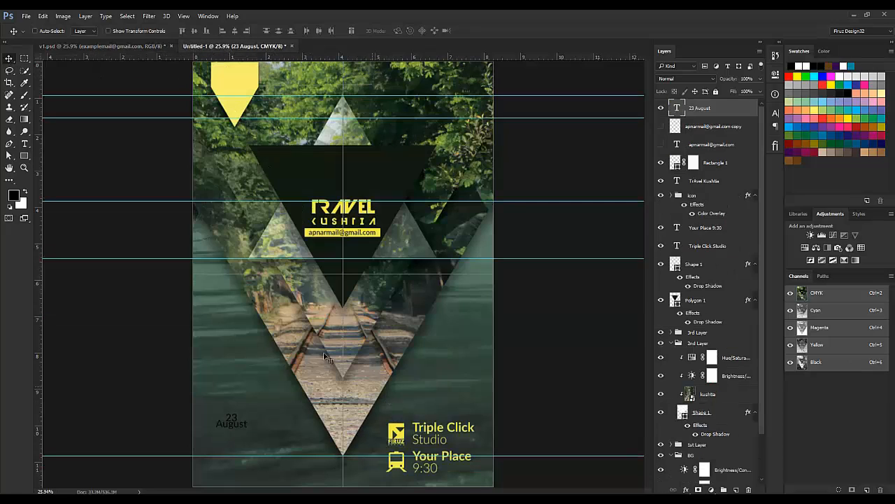
# Step: Enlarge the 23 in the date text to 54 pt and open its colour picker
pyautogui.press('t')
pyautogui.click(232, 418)
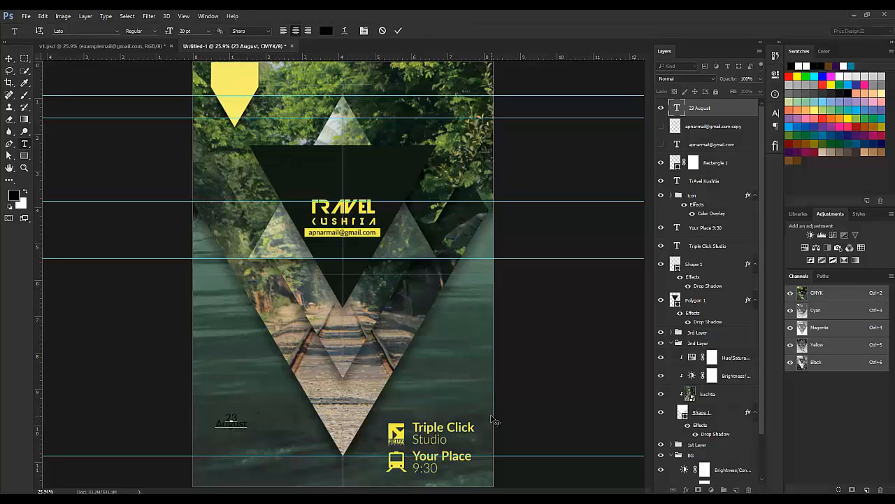
pyautogui.doubleClick(232, 418)
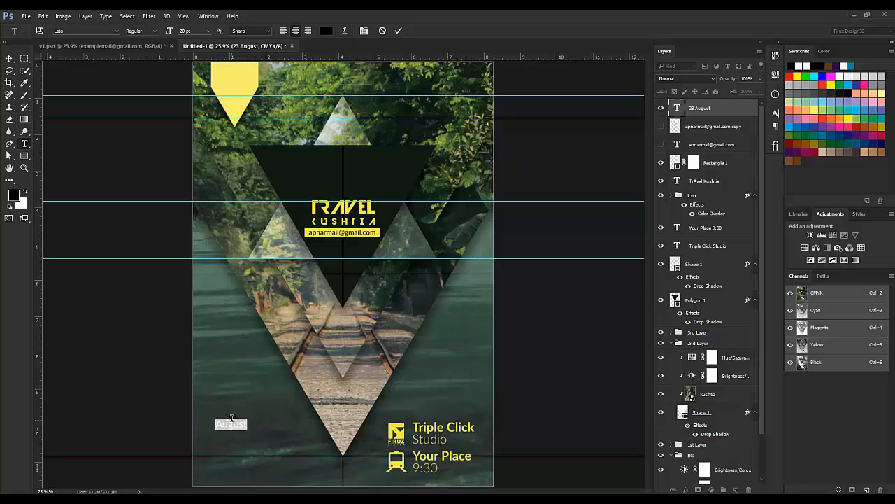
pyautogui.doubleClick(231, 417)
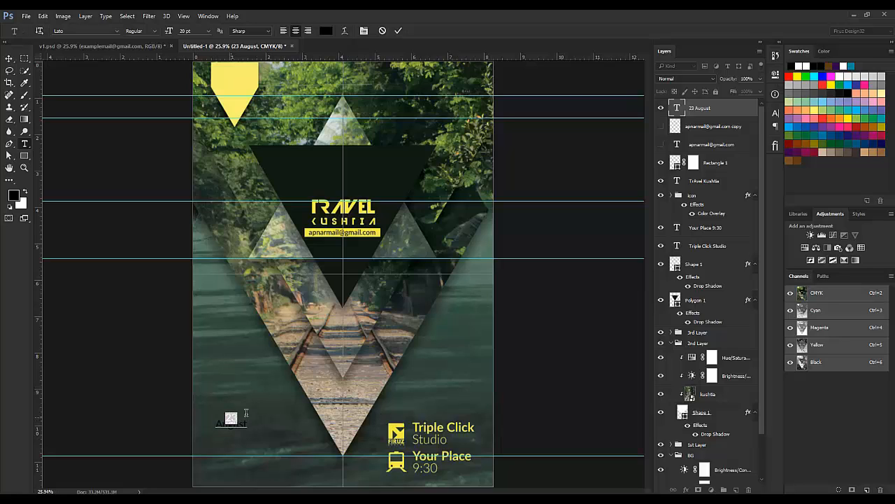
pyautogui.click(776, 113)
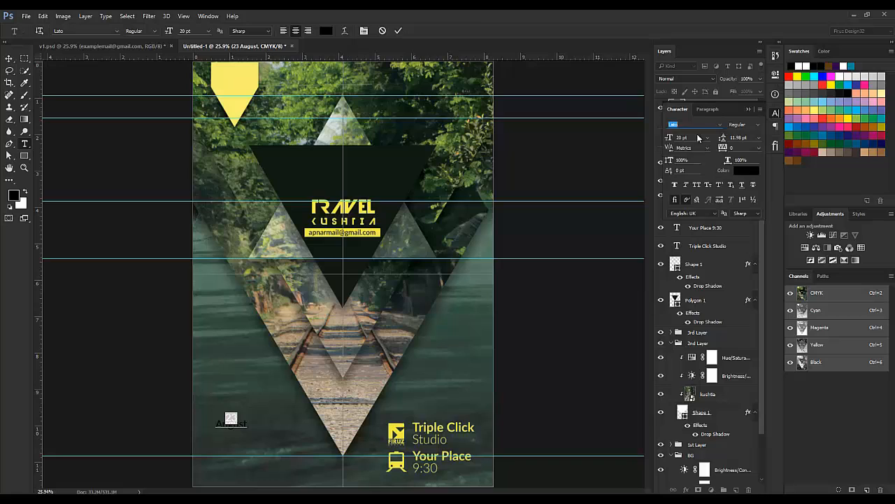
pyautogui.moveTo(670, 139); pyautogui.dragTo(684, 139)
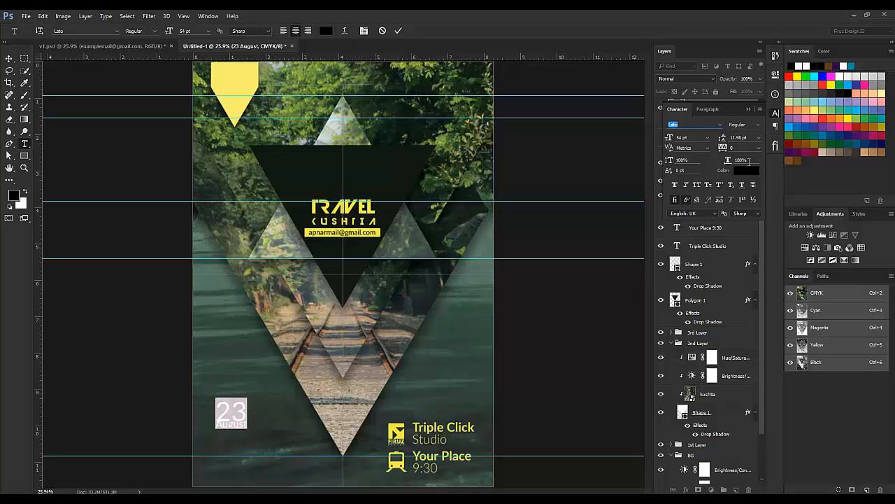
pyautogui.click(749, 170)
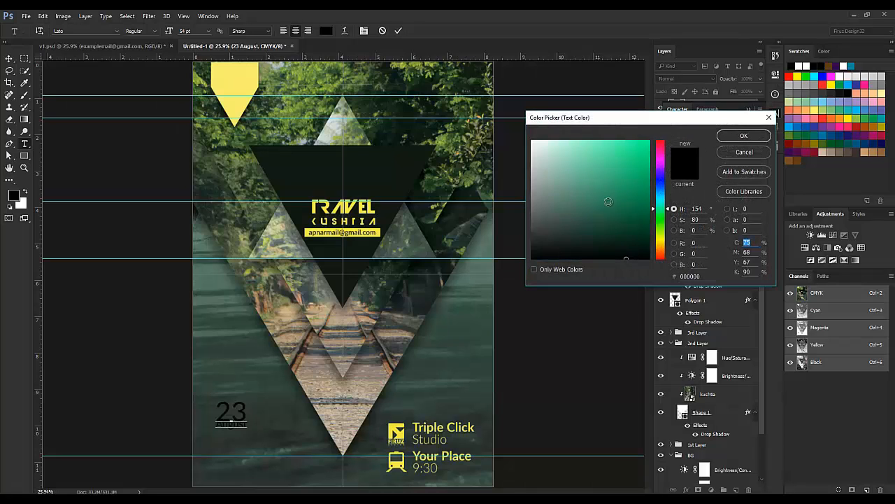
# Step: Keep the 23 black, set it to Lato Bold, and commit the date text
pyautogui.click(766, 138)
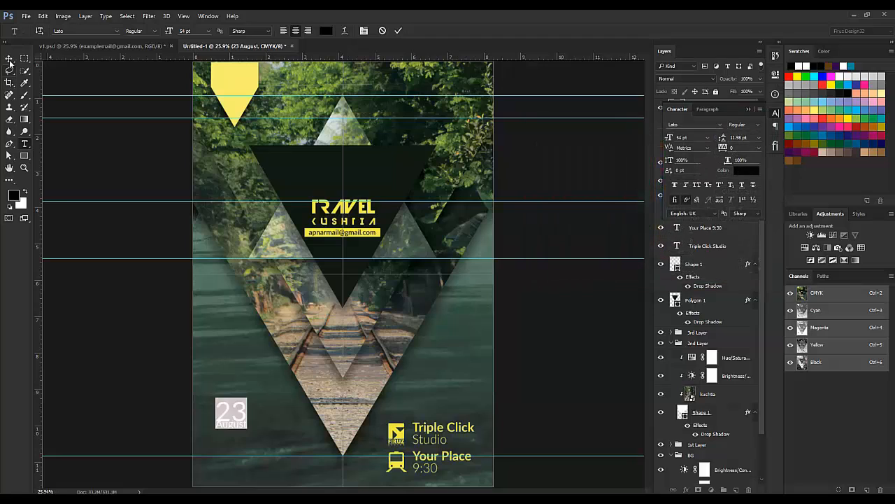
pyautogui.click(717, 124)
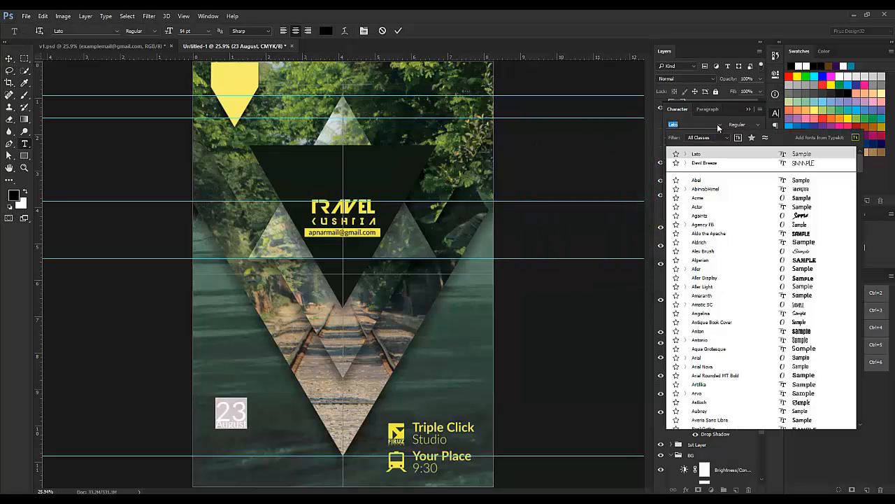
pyautogui.click(717, 124)
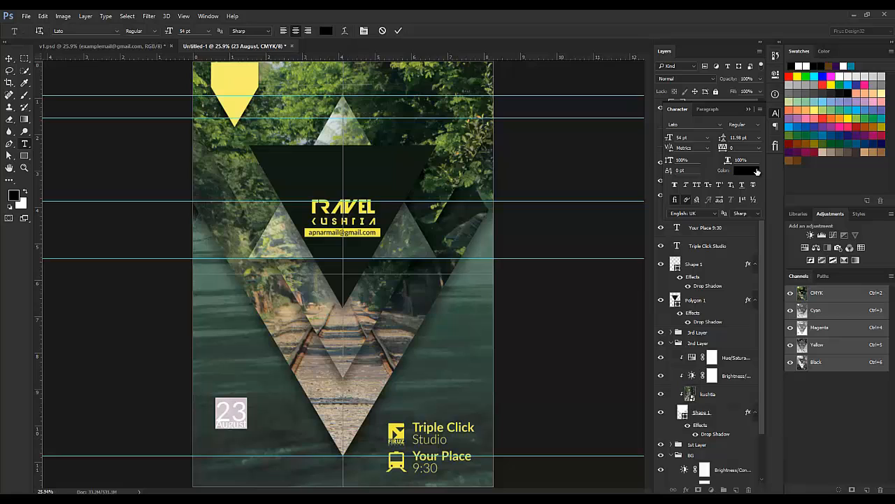
pyautogui.click(758, 124)
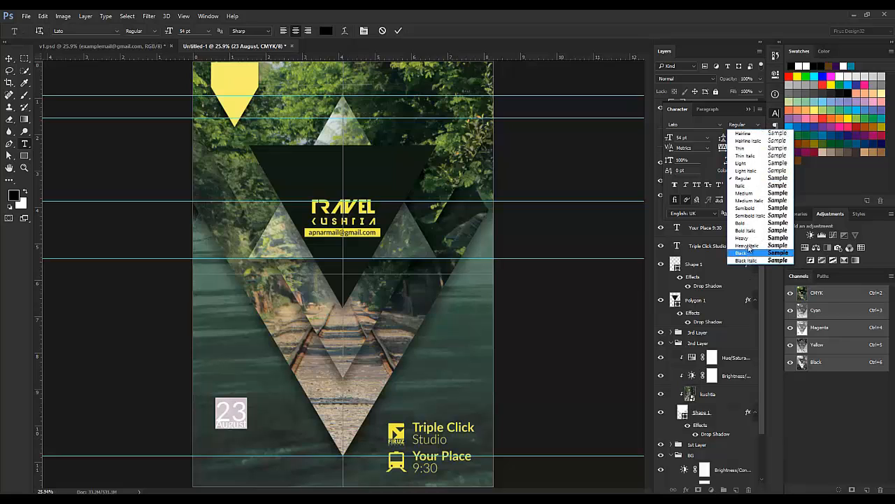
pyautogui.click(747, 224)
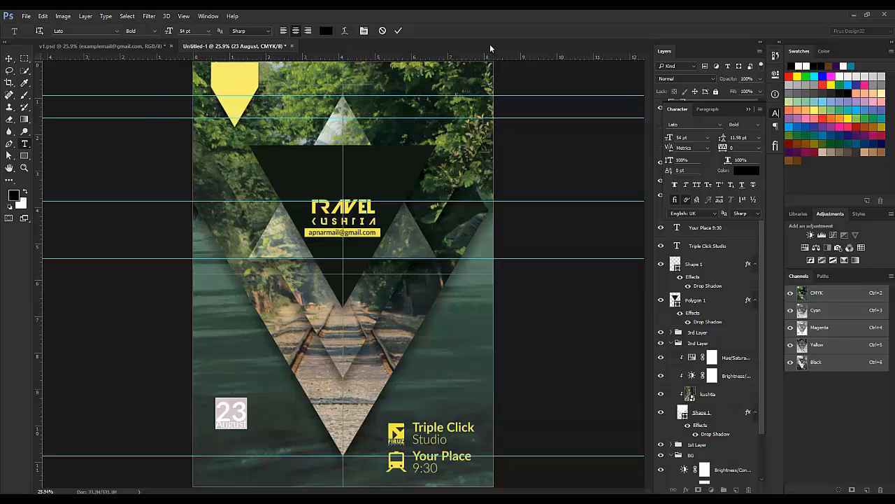
pyautogui.click(398, 30)
# Step: Move the 23 August date up into the yellow triangle and nudge it right
pyautogui.click(7, 59)
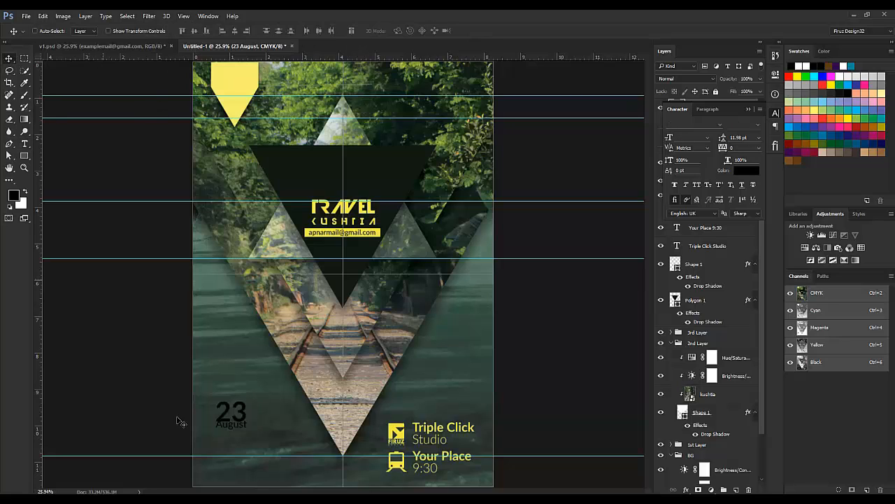
pyautogui.moveTo(237, 425); pyautogui.dragTo(238, 92)
pyautogui.press('Right')
pyautogui.press('Right')
pyautogui.press('Right')
pyautogui.press('Right')
pyautogui.press('Right')
pyautogui.press('Right')
pyautogui.press('Right')
pyautogui.press('Right')
pyautogui.press('Right')
pyautogui.press('Right')
pyautogui.press('Right')
pyautogui.press('Right')
pyautogui.press('Right')
pyautogui.press('Right')
pyautogui.press('Right')
pyautogui.press('Right')
pyautogui.press('Right')
pyautogui.press('Right')
pyautogui.press('Right')
pyautogui.press('Right')
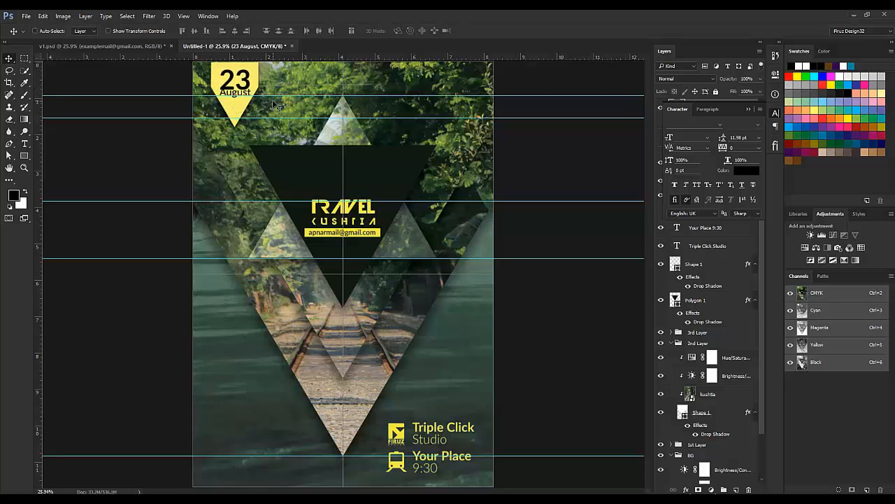
# Step: Increase the date text's leading to 20.98 pt and commit the change
pyautogui.press('t')
pyautogui.click(231, 83)
pyautogui.hotkey('ctrl', 'a')
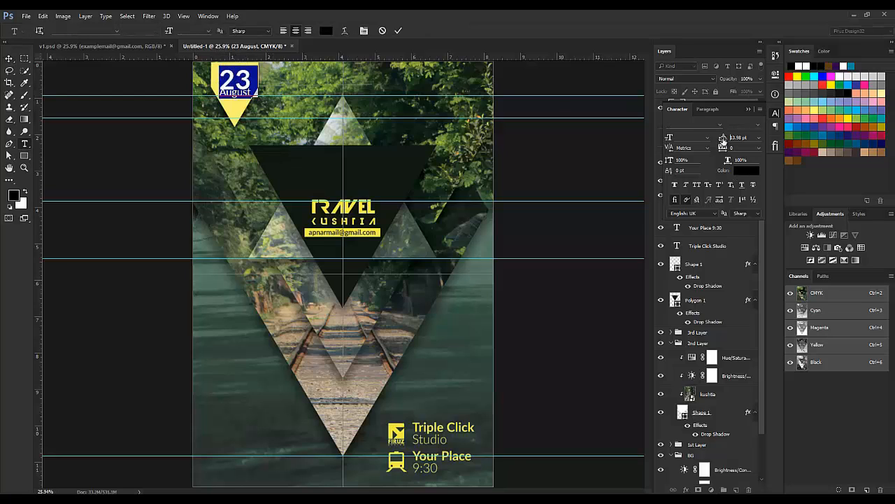
pyautogui.moveTo(724, 141); pyautogui.dragTo(726, 141)
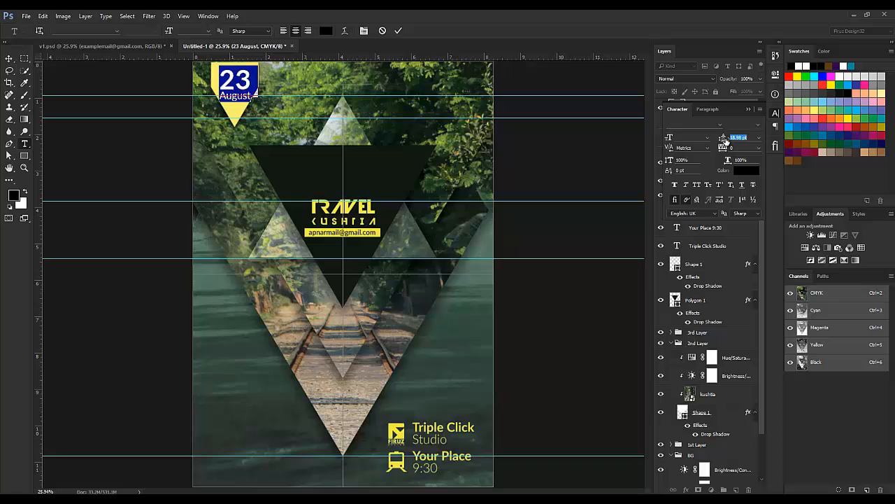
pyautogui.click(398, 32)
pyautogui.click(14, 60)
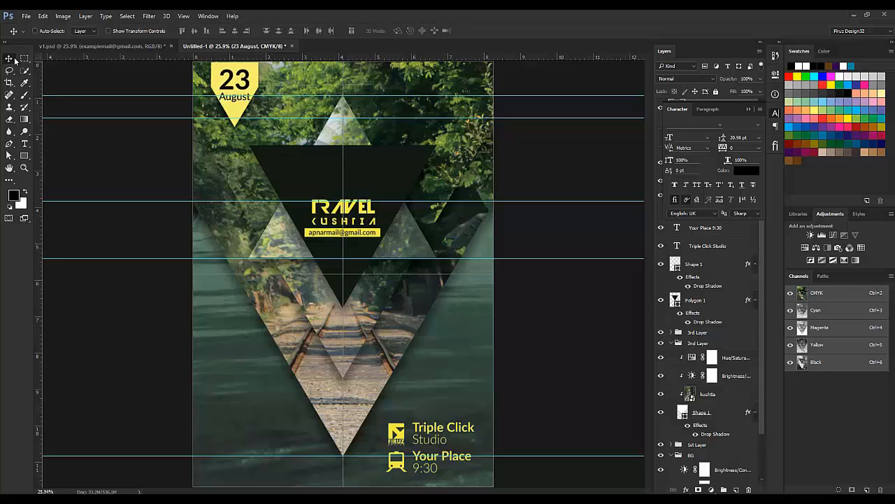
# Step: Nudge the date up slightly and compare it against the v1.psd reference
pyautogui.hotkey('shift', 'Up')
pyautogui.hotkey('shift', 'Up')
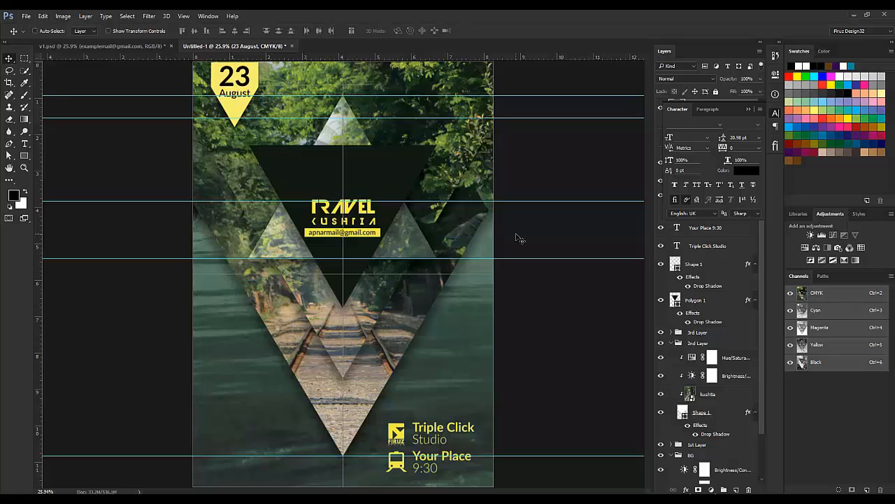
pyautogui.click(78, 45)
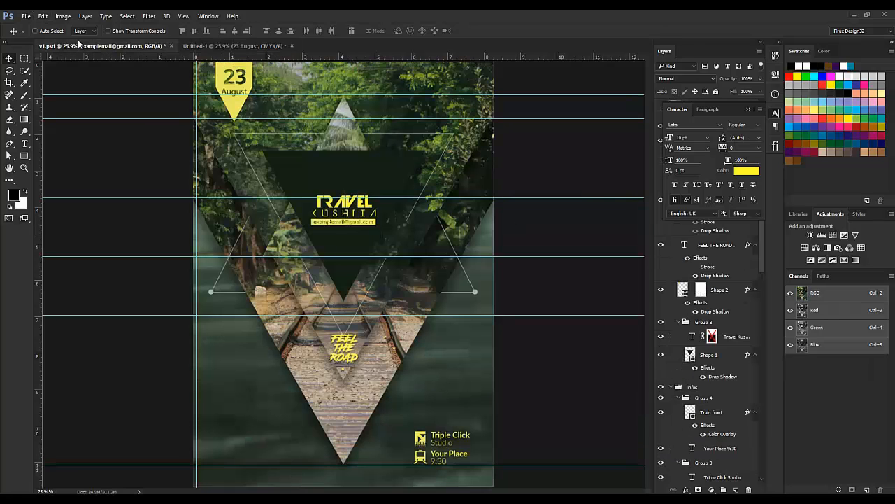
pyautogui.click(243, 46)
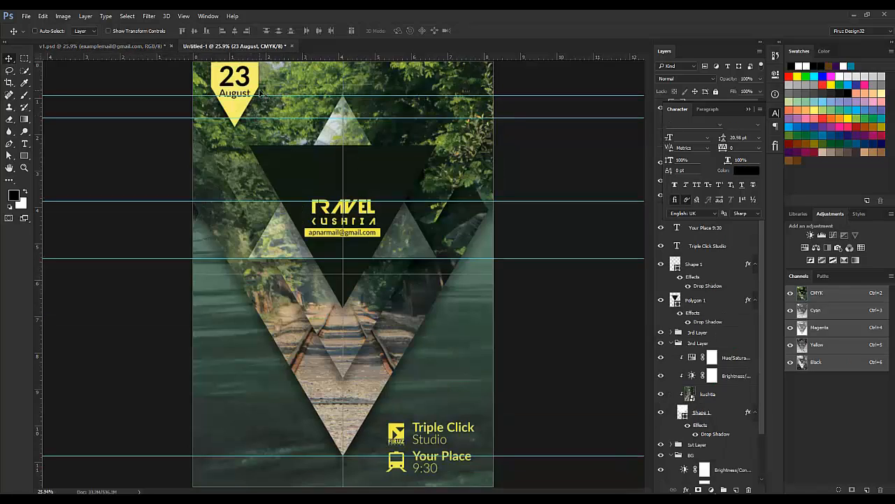
pyautogui.click(748, 109)
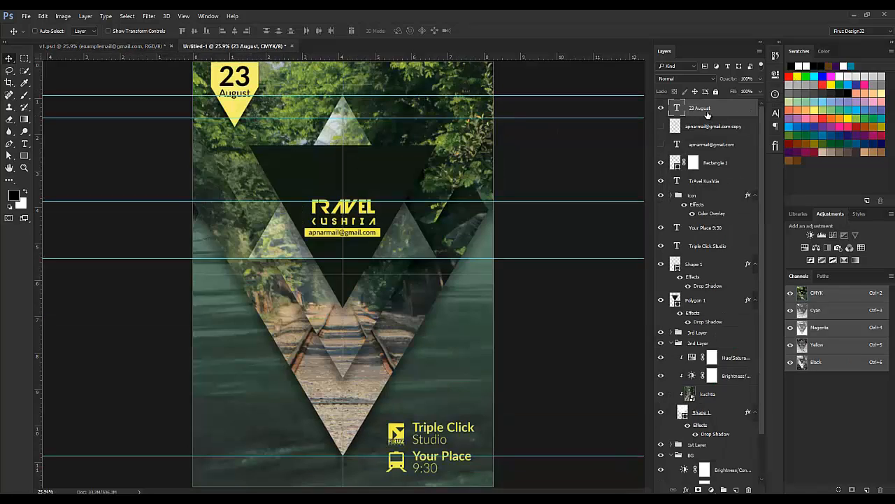
# Step: Duplicate the 23 August layer and rasterize the copy
pyautogui.hotkey('ctrl', 'j')
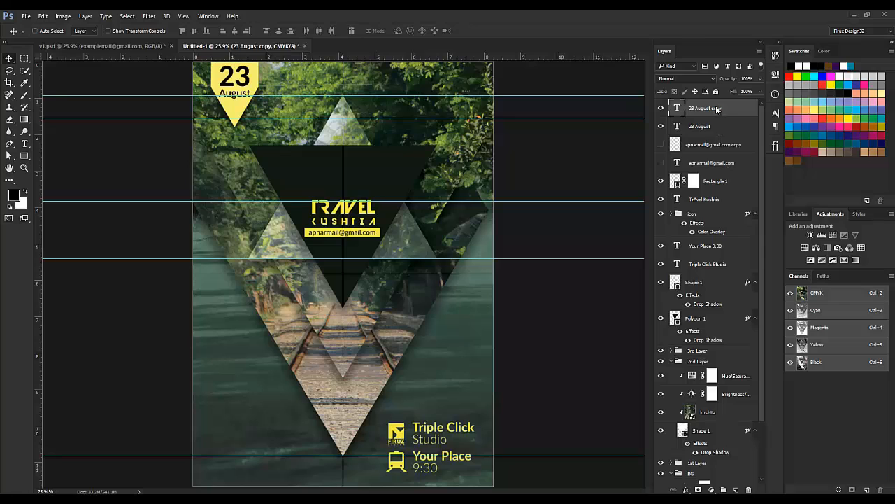
pyautogui.rightClick(716, 110)
pyautogui.click(539, 213)
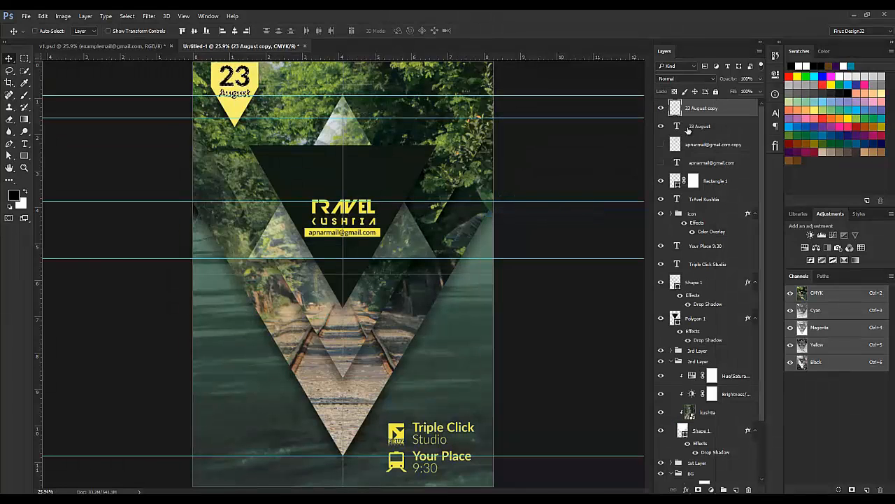
# Step: Add a layer mask to the yellow Shape 1 badge and invert it
pyautogui.click(711, 282)
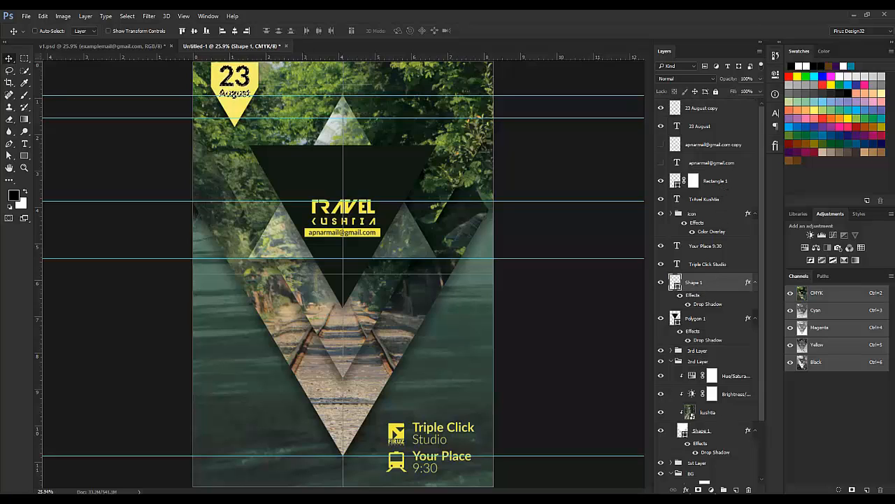
pyautogui.click(698, 489)
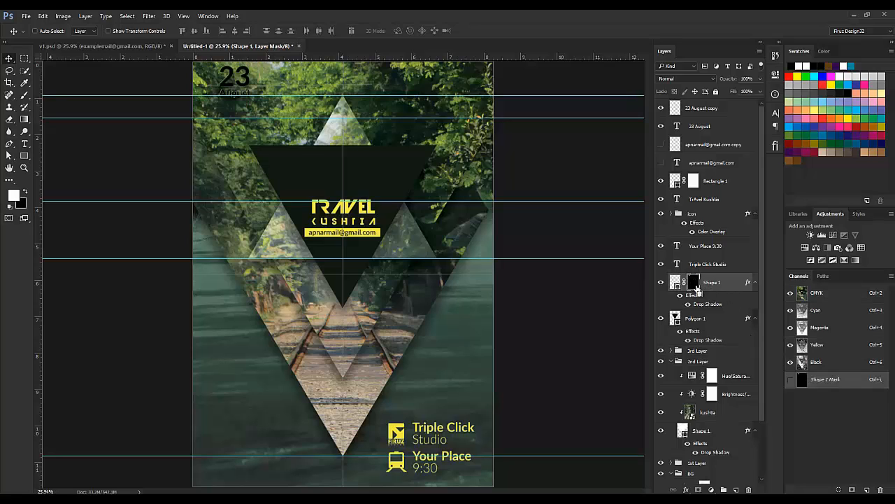
pyautogui.hotkey('ctrl', 'i')
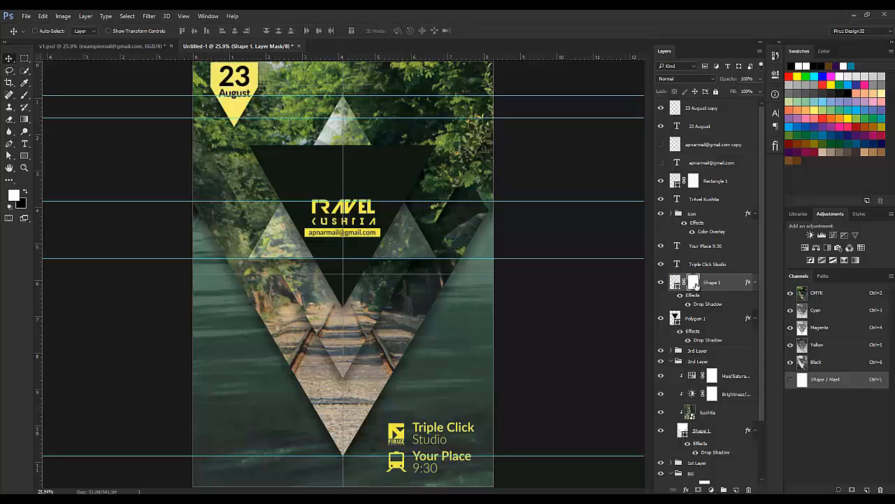
# Step: Hide both 23 August text layers and compare with the v1.psd reference
pyautogui.click(662, 109)
pyautogui.click(661, 126)
pyautogui.click(90, 45)
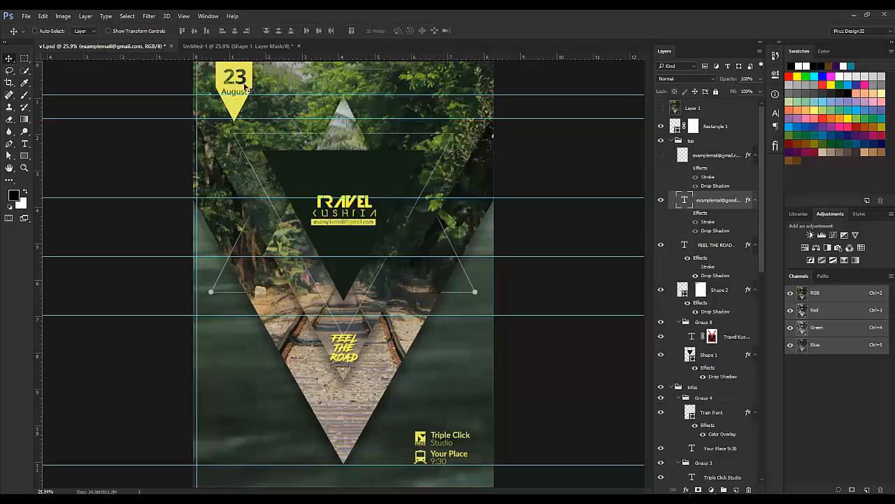
pyautogui.click(237, 47)
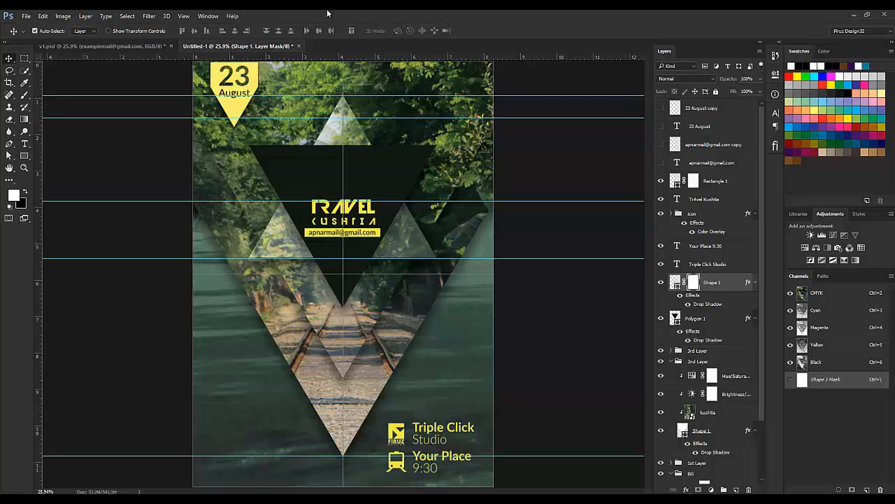
# Step: Revert the badge mask changes and show and select the 23 August copy layer
pyautogui.hotkey('ctrl', 'i')
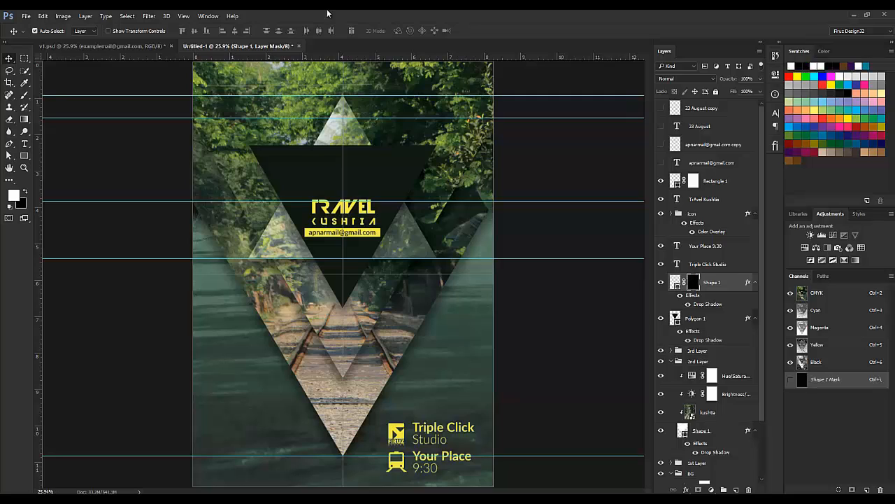
pyautogui.hotkey('ctrl', 'i')
pyautogui.hotkey('ctrl', 'alt', 'z')
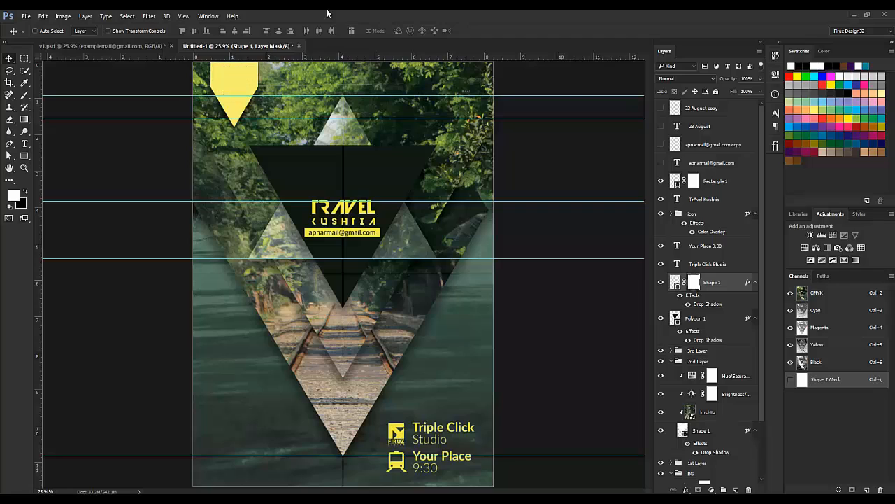
pyautogui.click(661, 108)
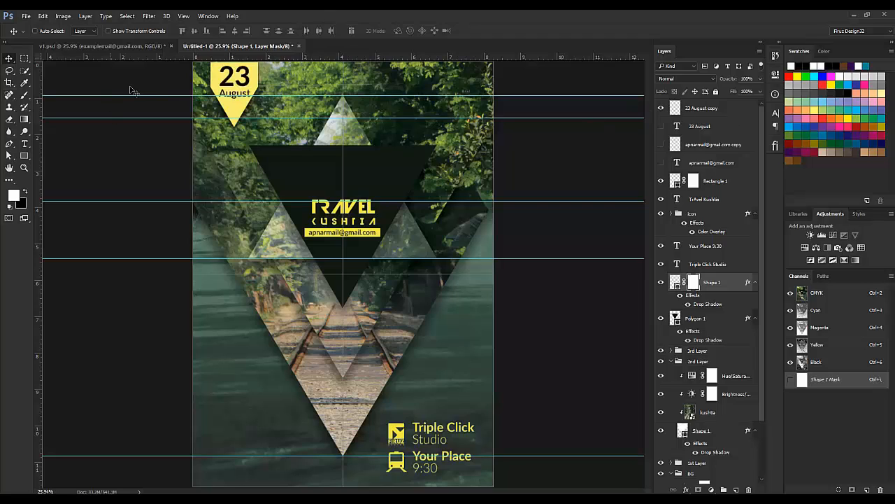
pyautogui.click(676, 112)
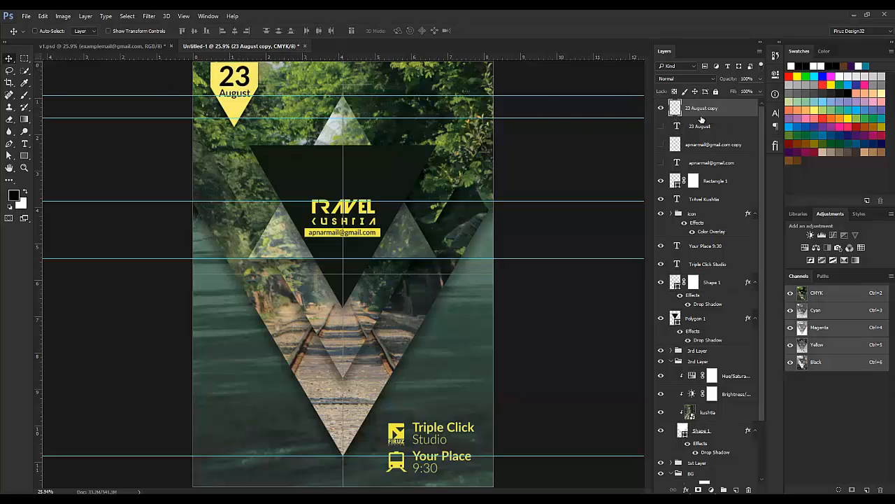
# Step: Scale the 23 August copy text down slightly, then hide that copy
pyautogui.hotkey('ctrl', 't')
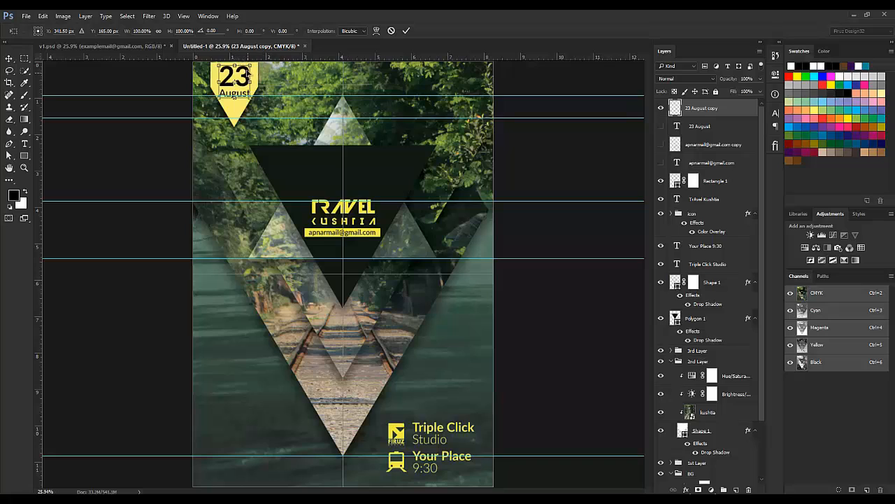
pyautogui.moveTo(250, 66); pyautogui.dragTo(252, 76)
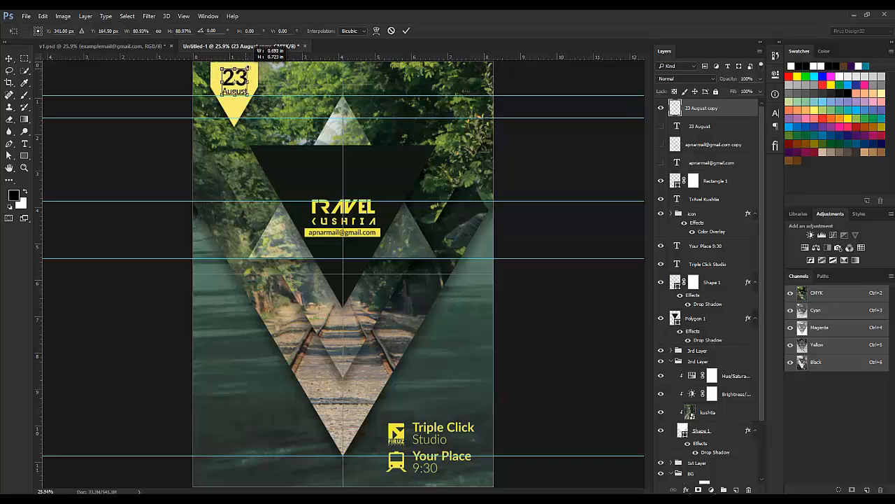
pyautogui.press('Return')
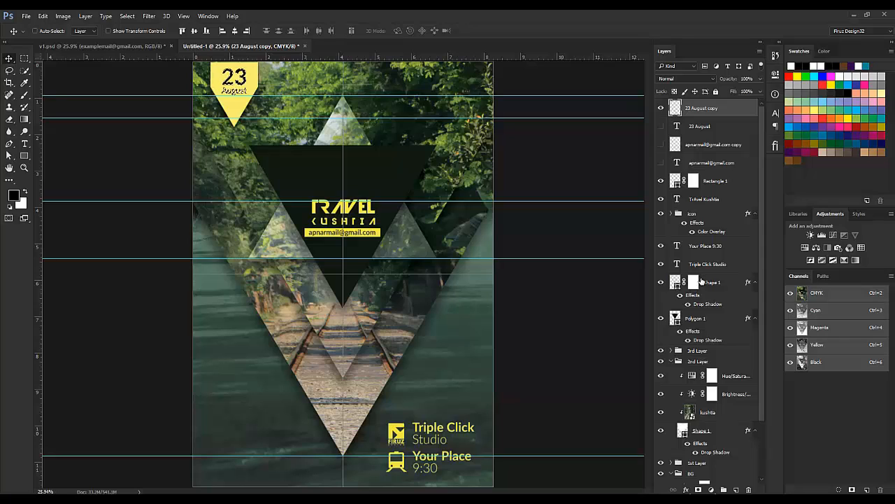
pyautogui.click(695, 283)
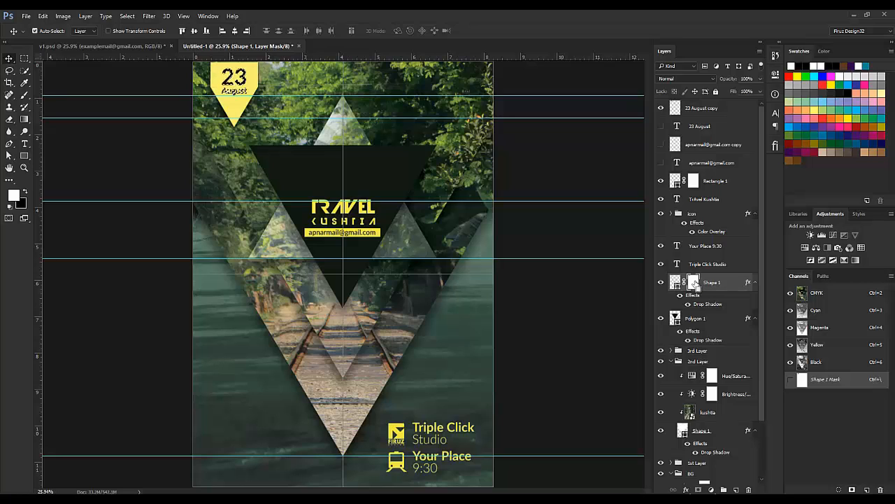
pyautogui.click(660, 108)
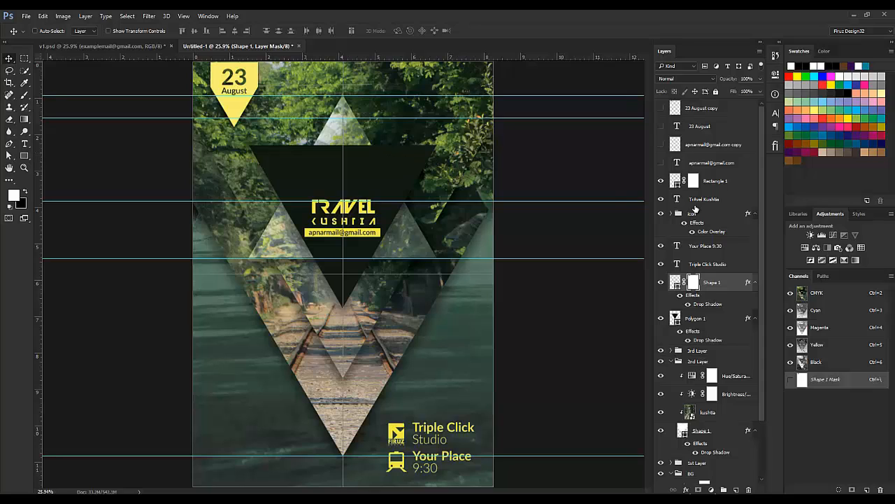
# Step: Hide the guides, compare against v1.psd, and select layers 23 August copy through Polygon 1
pyautogui.hotkey('ctrl', ';')
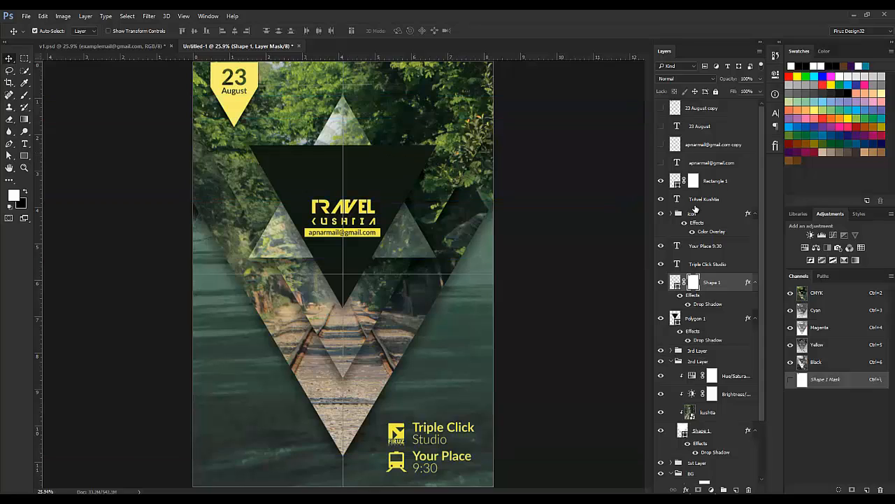
pyautogui.click(98, 46)
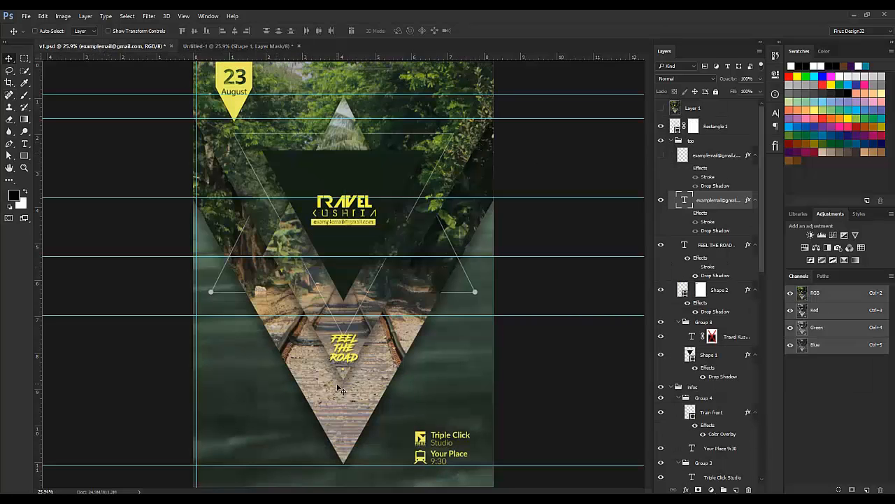
pyautogui.click(242, 47)
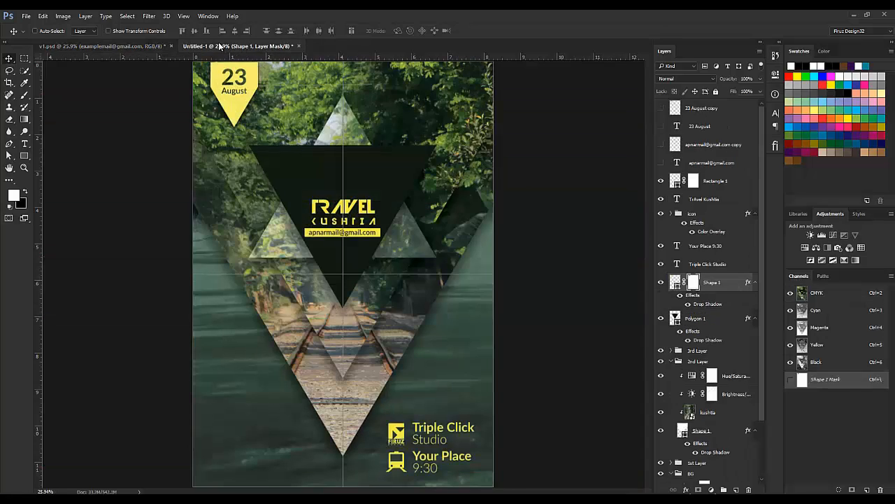
pyautogui.click(156, 46)
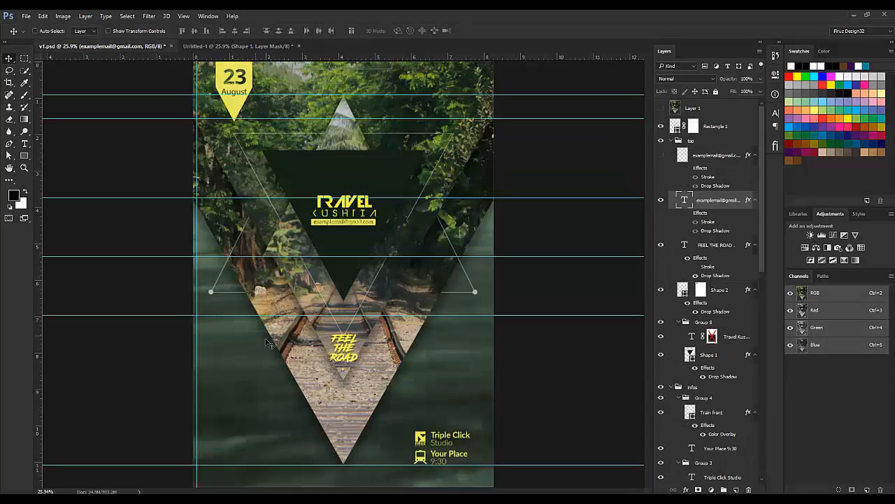
pyautogui.click(215, 44)
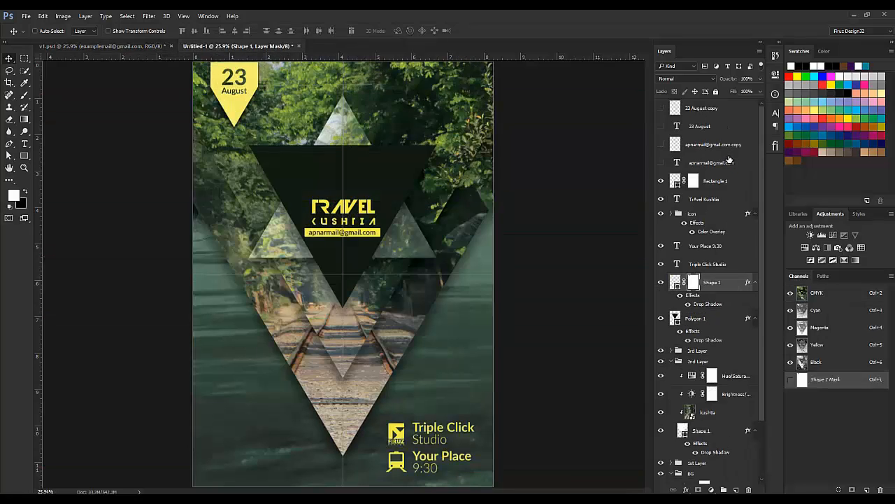
pyautogui.click(707, 108)
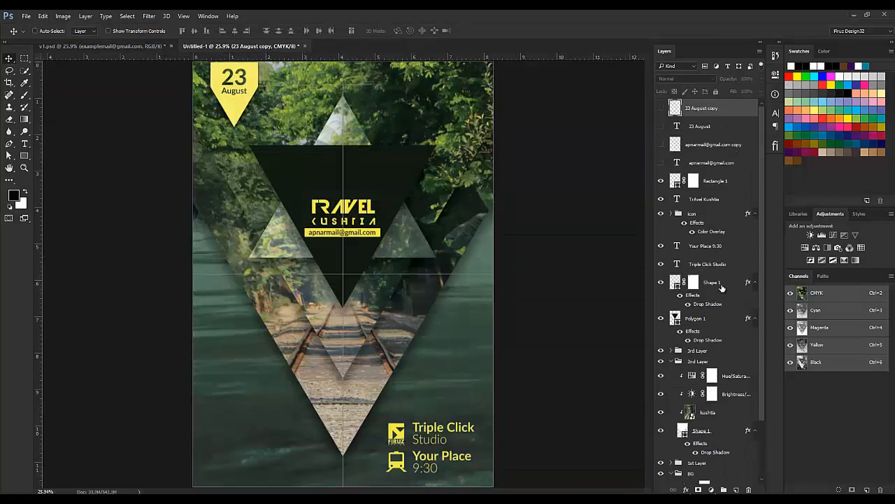
pyautogui.keyDown('shift'); pyautogui.click(707, 320); pyautogui.keyUp('shift')
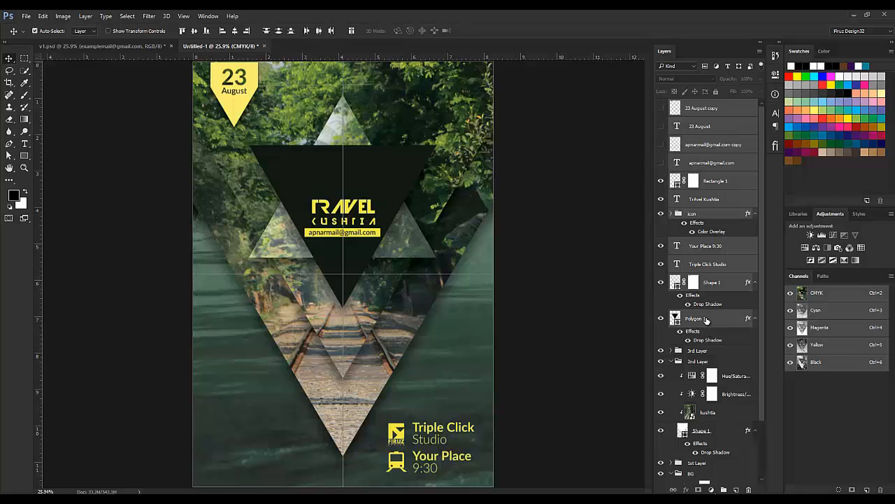
# Step: Group the selected layers and name the group 'info + Top'
pyautogui.hotkey('ctrl', 'g')
pyautogui.doubleClick(698, 103)
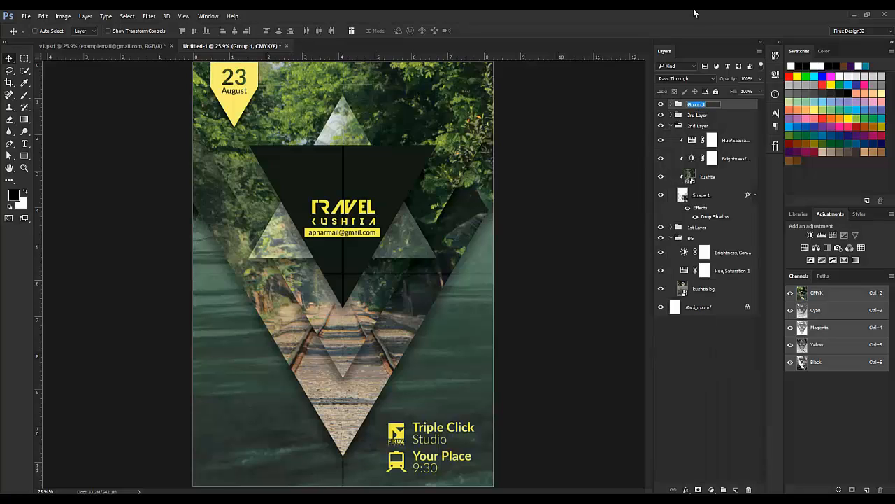
pyautogui.write('info')
pyautogui.press('Return')
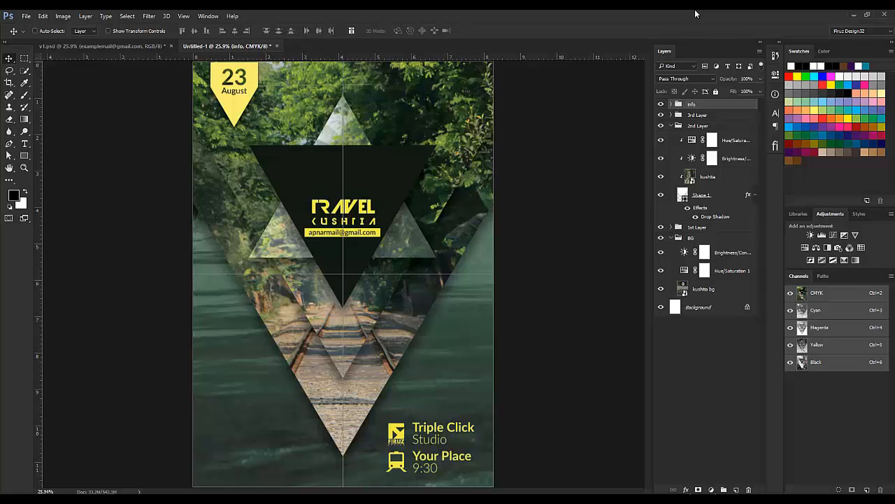
pyautogui.click(661, 104)
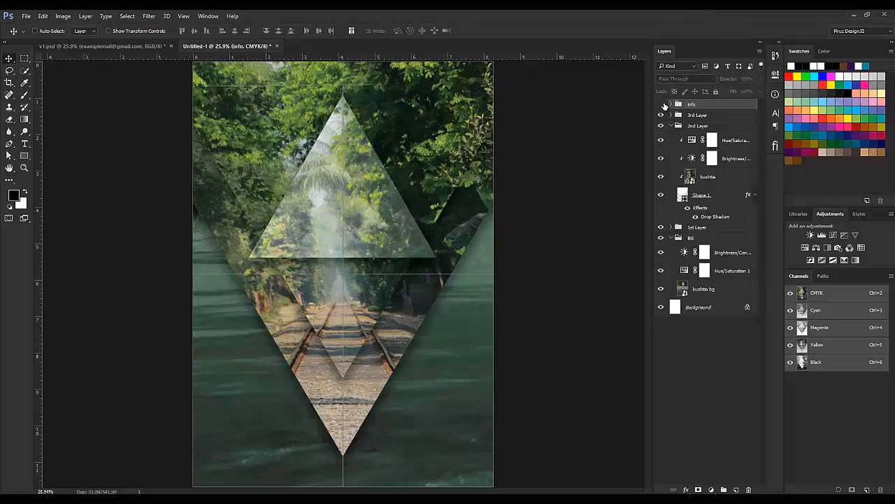
pyautogui.click(662, 104)
pyautogui.doubleClick(693, 105)
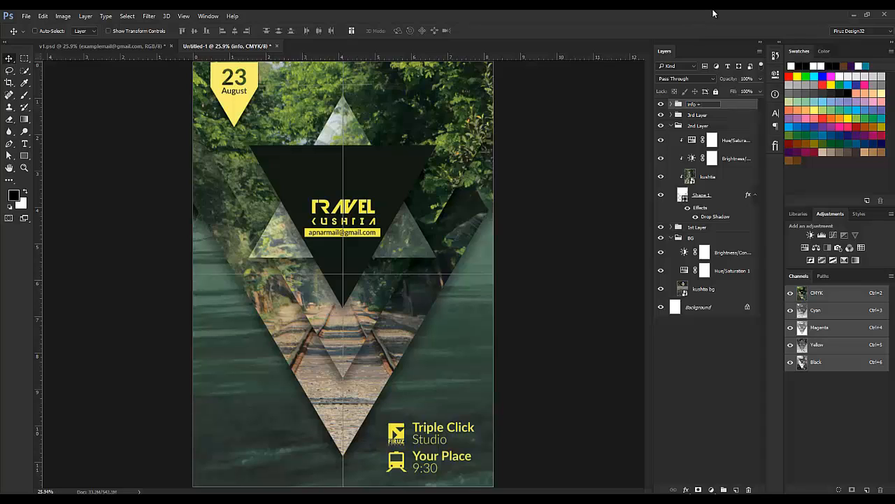
pyautogui.write('+ Top')
pyautogui.press('Return')
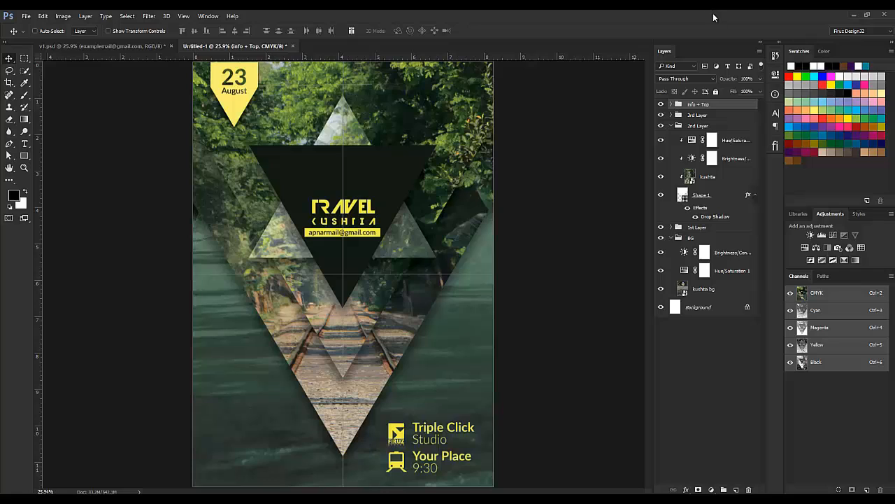
# Step: Collapse the 2nd Layer and BG groups and pick the kushtia photo layer from the canvas
pyautogui.click(671, 126)
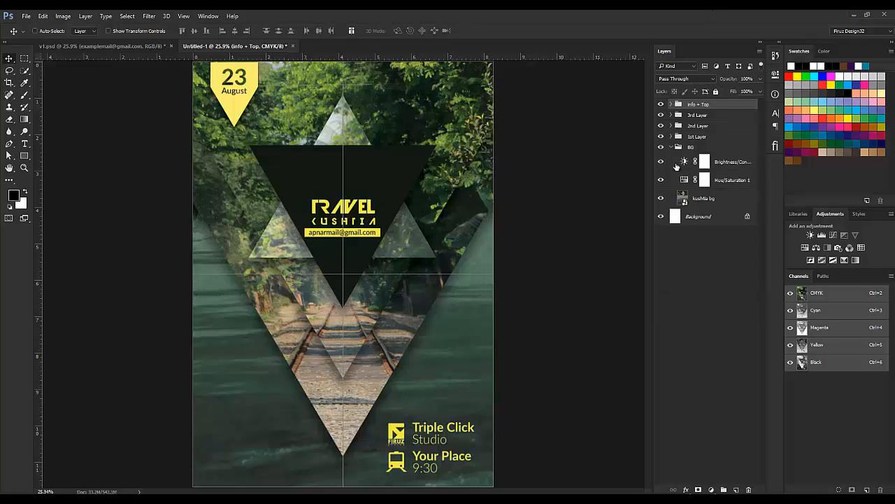
pyautogui.click(673, 149)
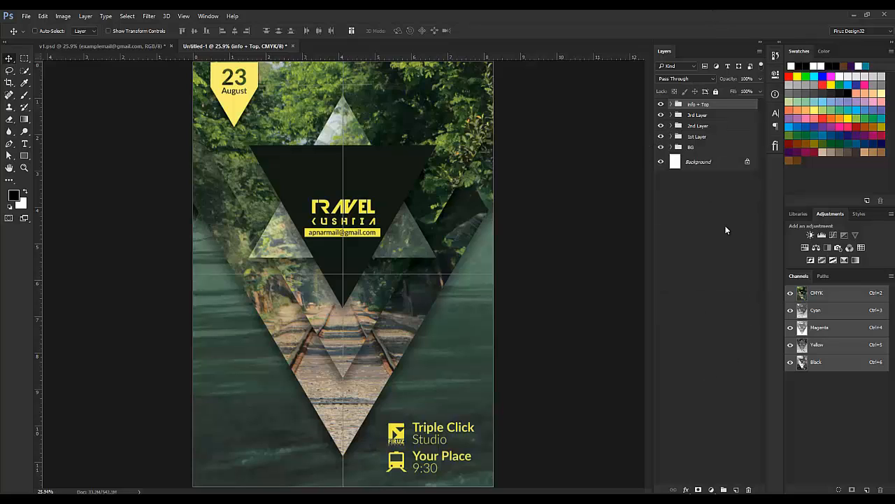
pyautogui.click(726, 230)
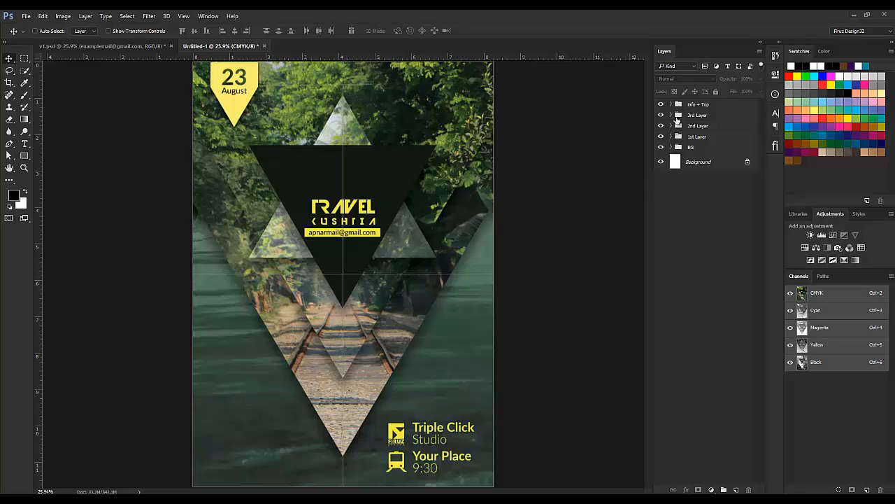
pyautogui.press('ctrl')
pyautogui.click(418, 314)
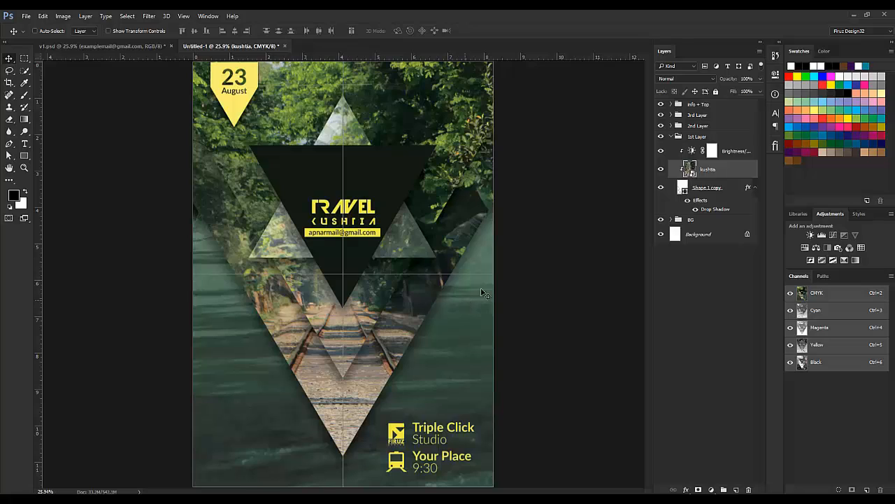
# Step: Duplicate Polygon 1 copy and move the original below the BG group, just above Background
pyautogui.keyDown('ctrl'); pyautogui.click(344, 126); pyautogui.keyUp('ctrl')
pyautogui.click(711, 166)
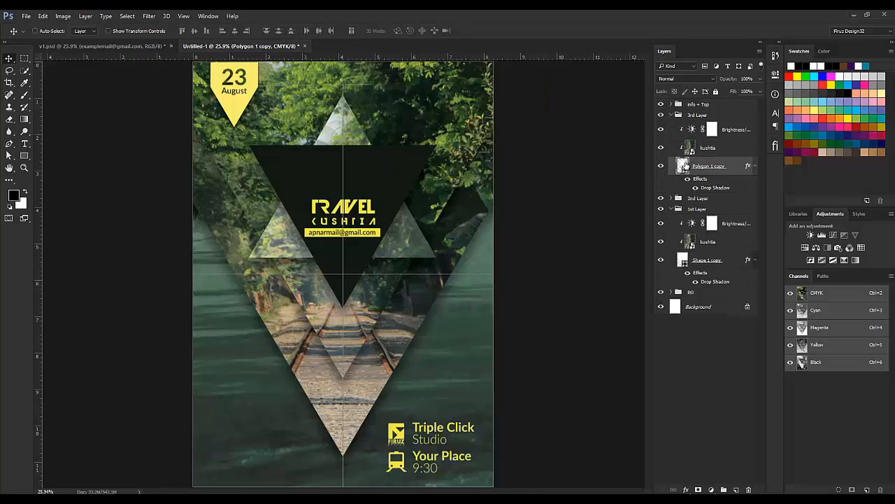
pyautogui.hotkey('ctrl', 'j')
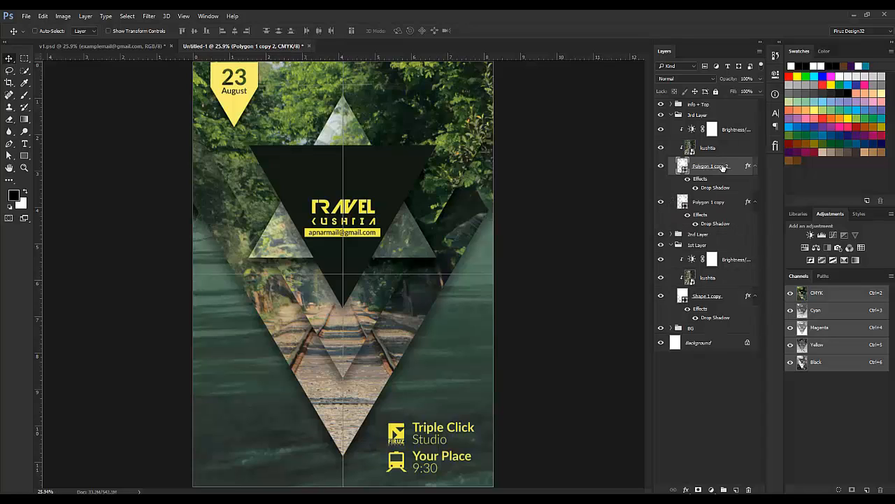
pyautogui.moveTo(726, 163); pyautogui.dragTo(726, 334)
pyautogui.hotkey('ctrl', 'z')
pyautogui.moveTo(726, 205); pyautogui.dragTo(736, 332)
pyautogui.moveTo(734, 330); pyautogui.dragTo(735, 333)
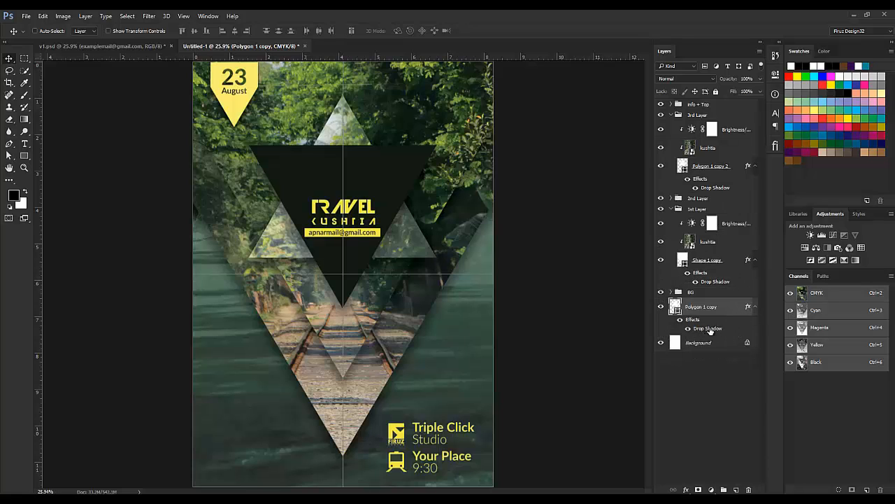
# Step: Remove the drop shadow from the Polygon 1 copy triangle
pyautogui.rightClick(748, 309)
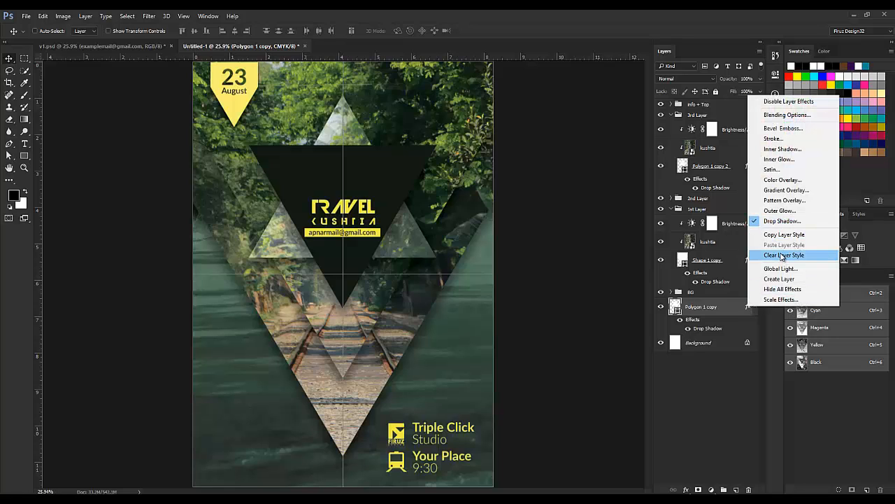
pyautogui.click(782, 256)
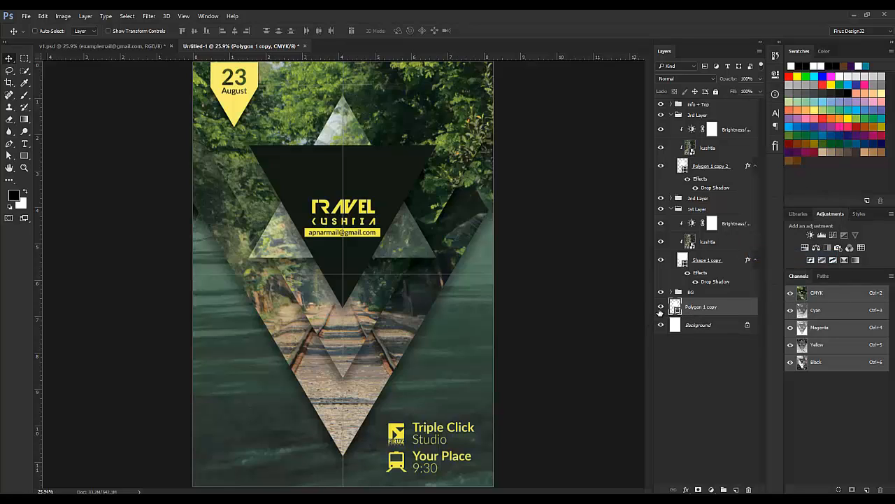
pyautogui.click(776, 72)
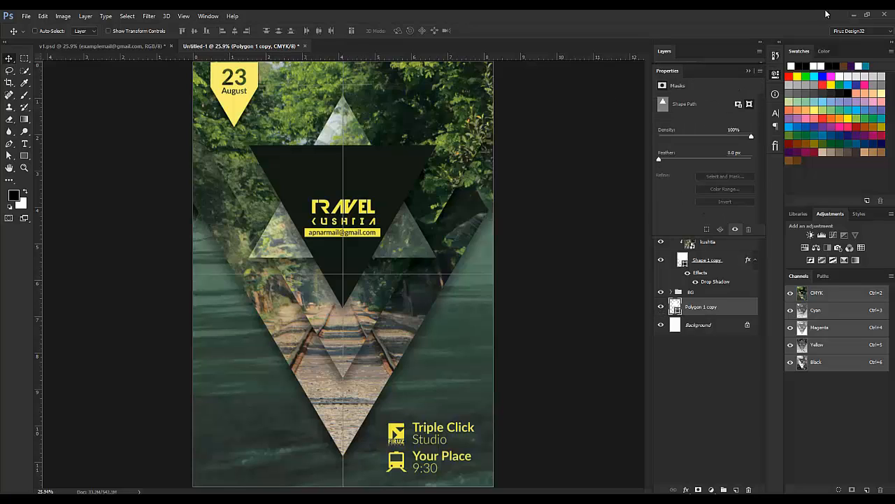
pyautogui.click(748, 71)
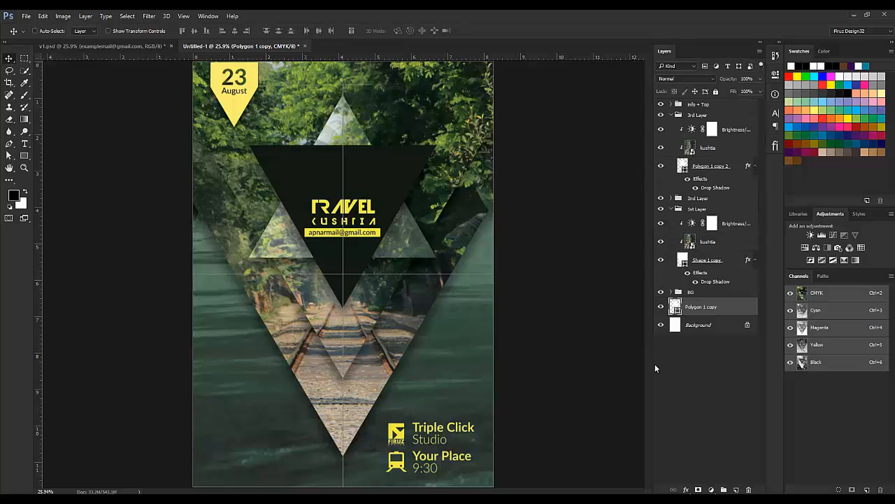
# Step: Give the triangle no fill and an 11 px stroke outline, then collapse the 1st Layer group
pyautogui.press('a')
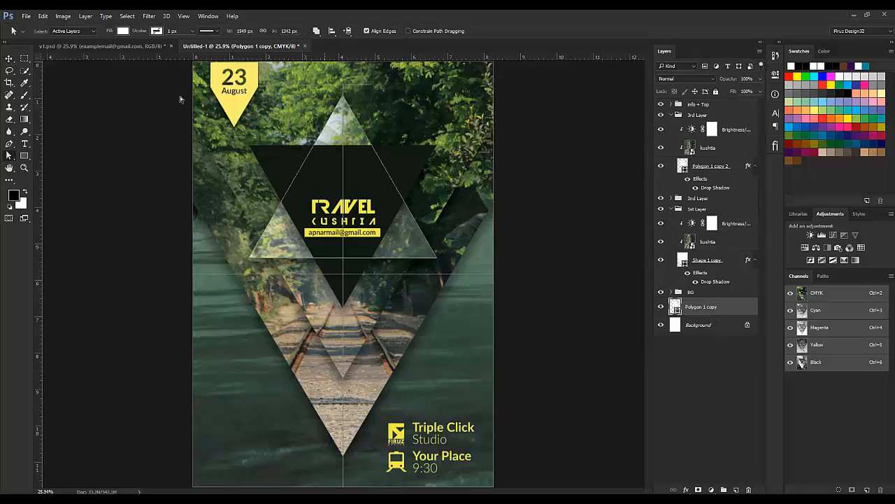
pyautogui.click(122, 31)
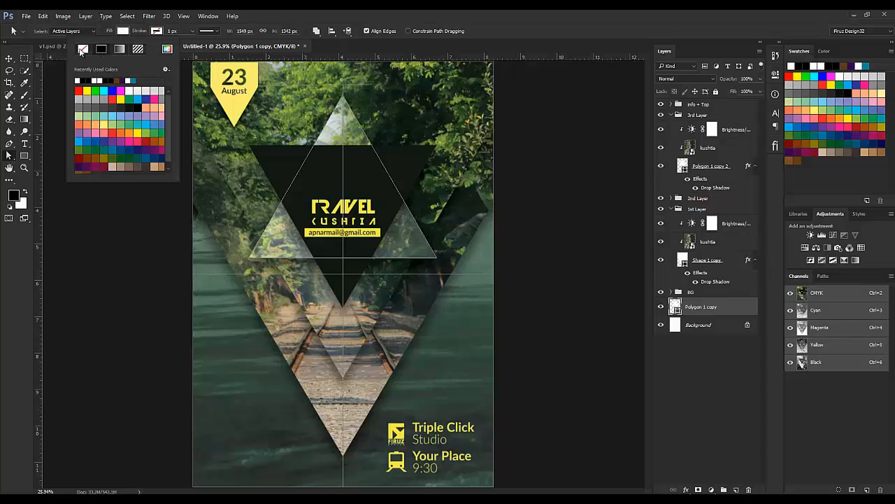
pyautogui.click(82, 48)
pyautogui.click(156, 32)
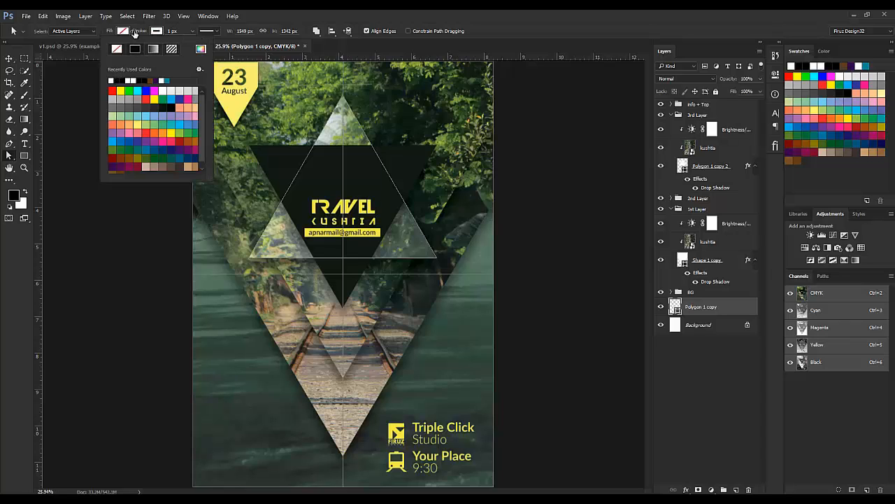
pyautogui.moveTo(134, 33); pyautogui.dragTo(137, 34)
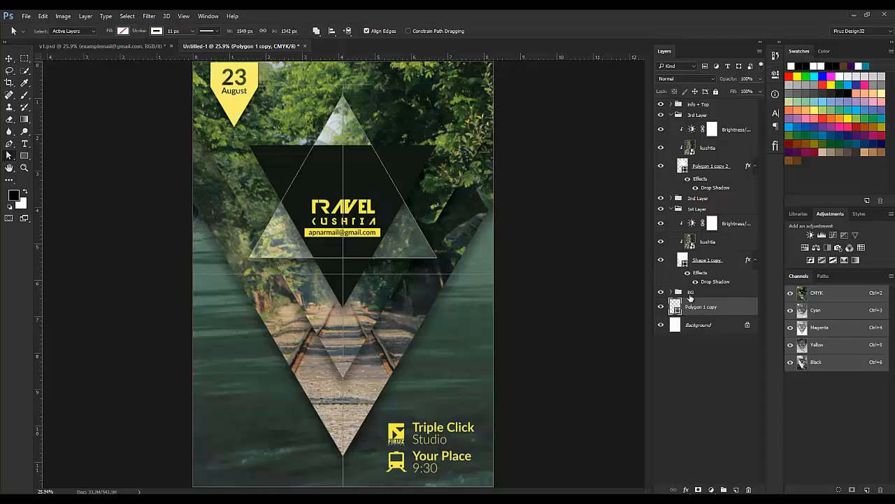
pyautogui.click(671, 209)
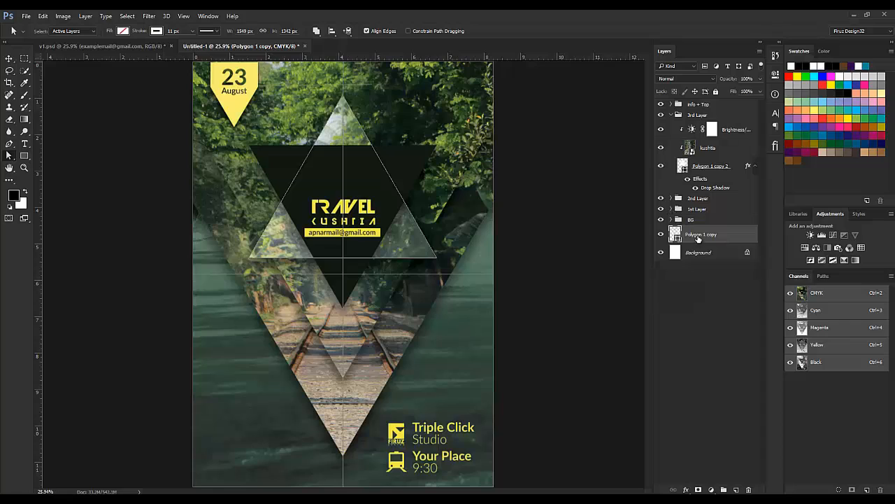
# Step: Move Polygon 1 copy between the 2nd Layer and 1st Layer groups and try enlarging it
pyautogui.moveTo(698, 238); pyautogui.dragTo(701, 205)
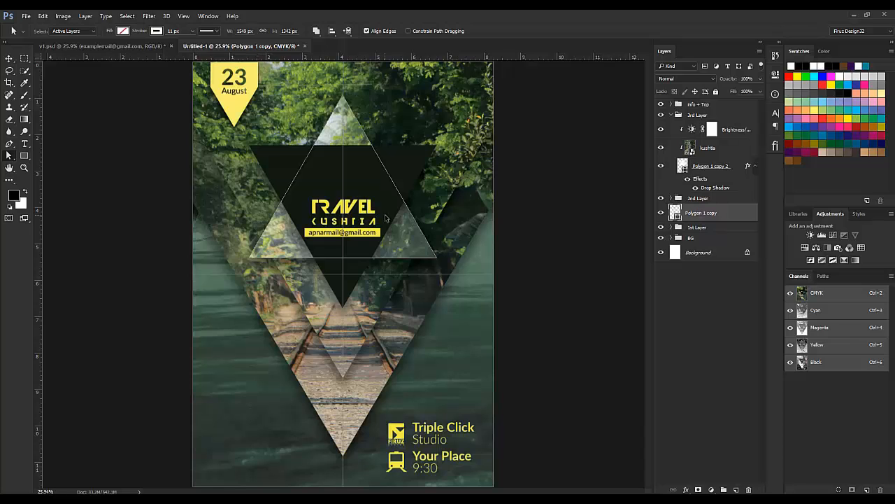
pyautogui.hotkey('ctrl', 't')
pyautogui.moveTo(437, 94); pyautogui.dragTo(527, 63)
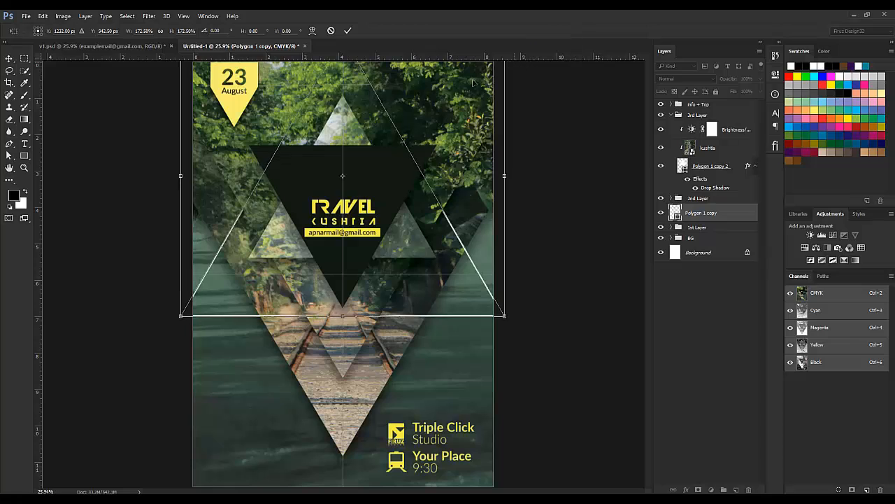
pyautogui.click(106, 46)
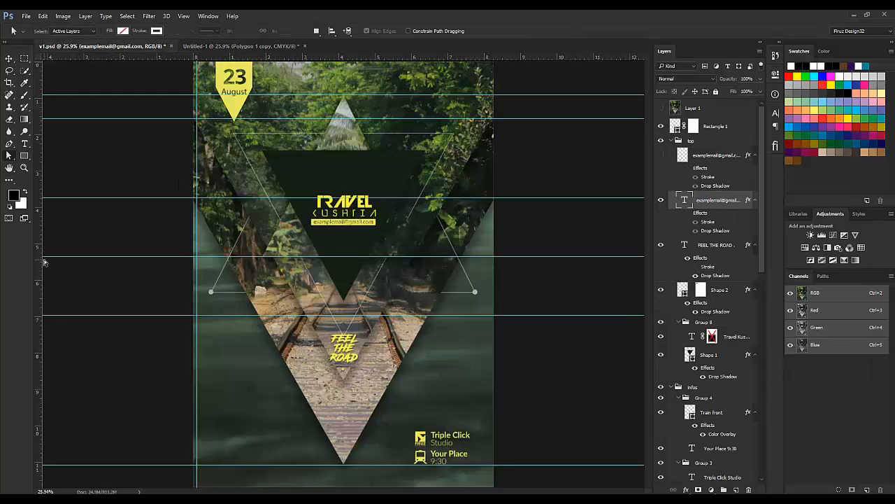
pyautogui.click(238, 46)
pyautogui.hotkey('ctrl', ';')
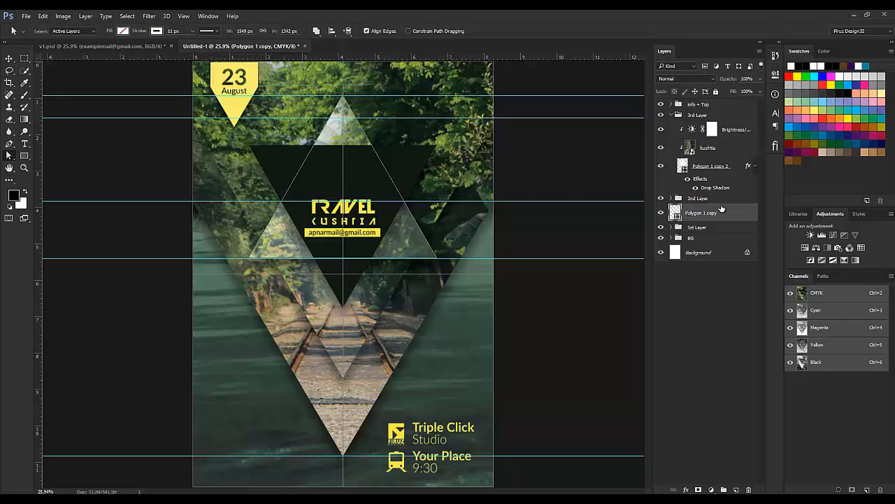
# Step: Scale the outlined triangle to about 150% from its centre, checking against v1.psd
pyautogui.hotkey('ctrl', 't')
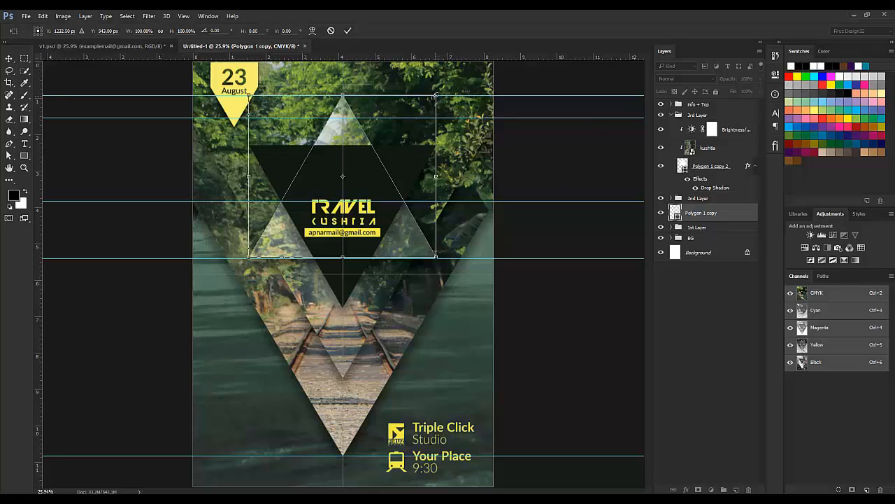
pyautogui.moveTo(436, 95); pyautogui.dragTo(480, 60)
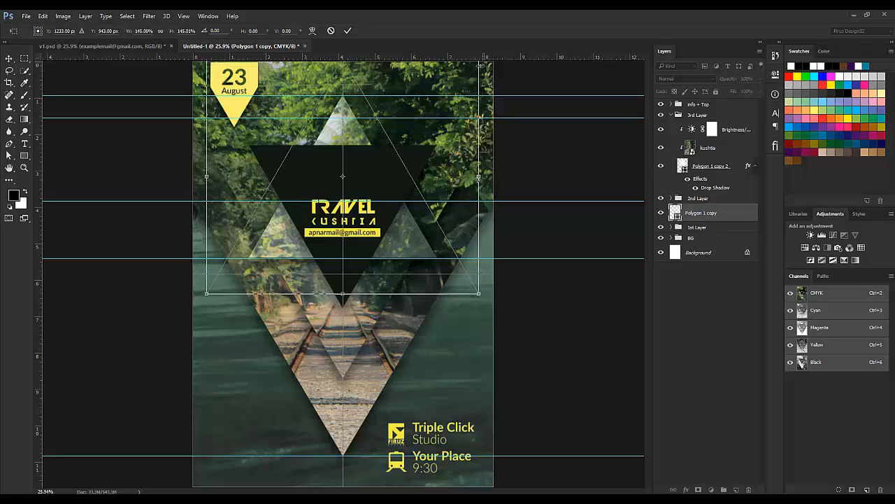
pyautogui.hotkey('ctrl', '-')
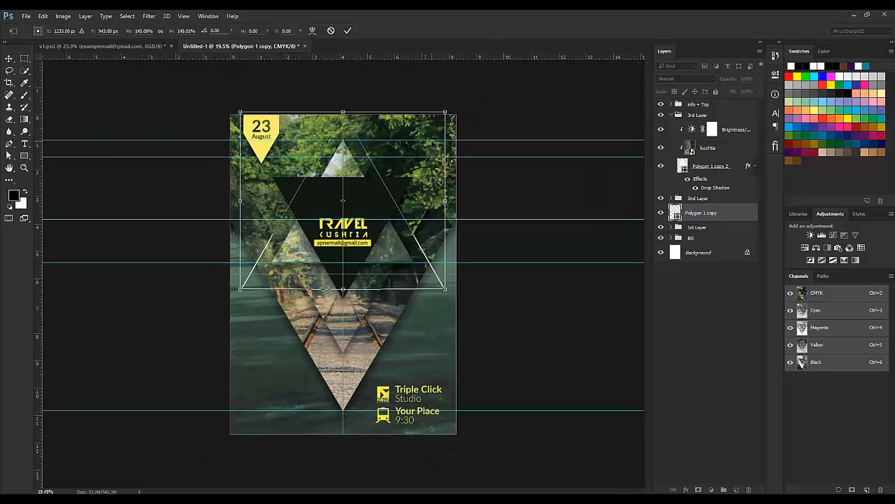
pyautogui.click(80, 47)
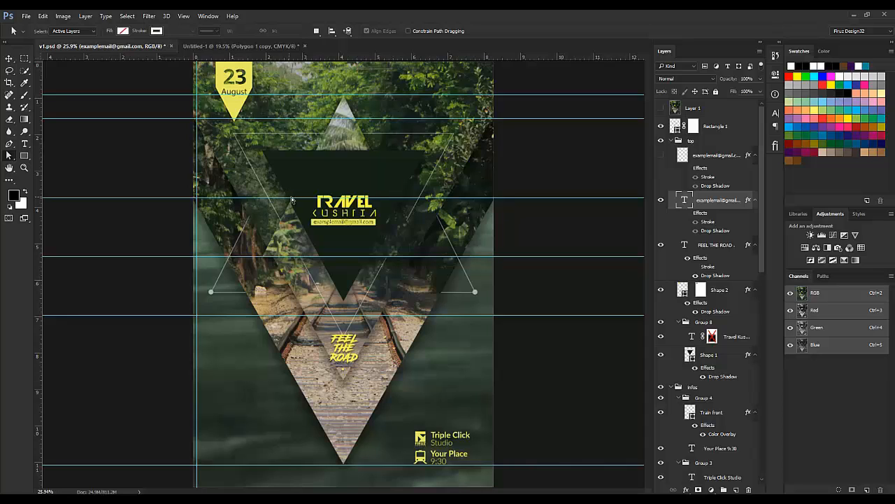
pyautogui.click(241, 46)
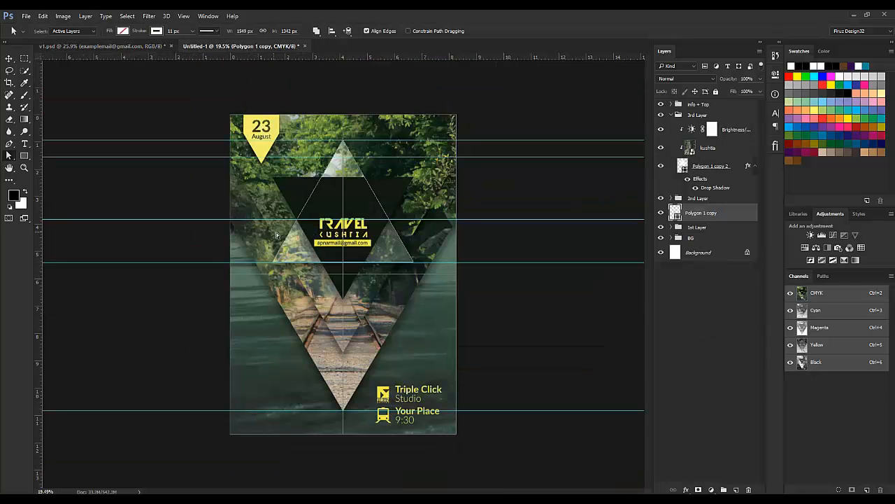
pyautogui.hotkey('ctrl', 't')
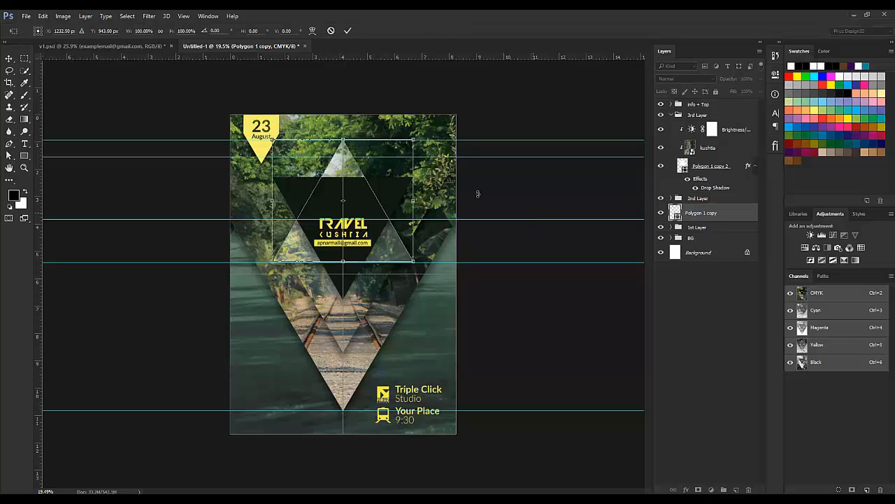
pyautogui.moveTo(414, 138); pyautogui.dragTo(466, 124)
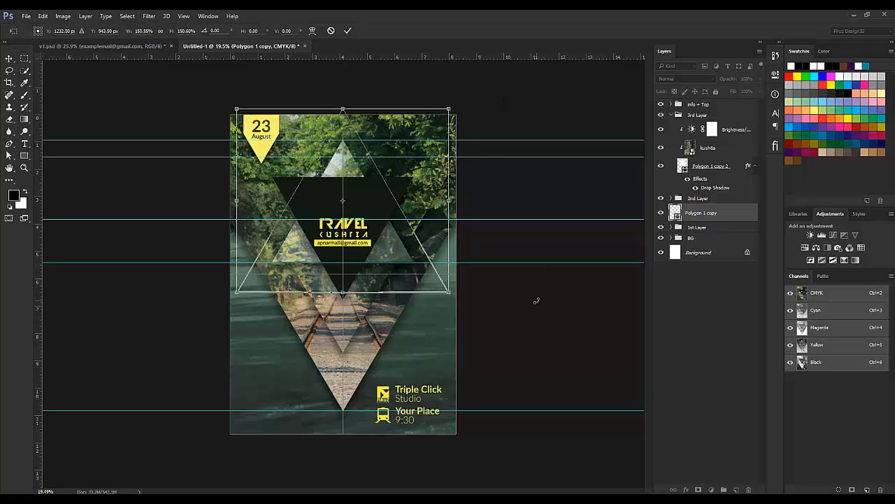
pyautogui.press('Return')
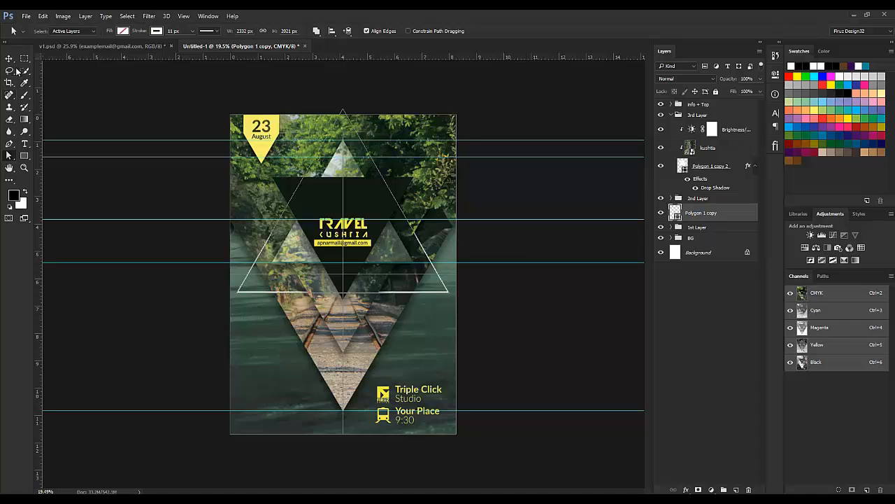
# Step: Select Polygon 1 copy and thin its stroke to 5 px
pyautogui.click(9, 59)
pyautogui.click(722, 313)
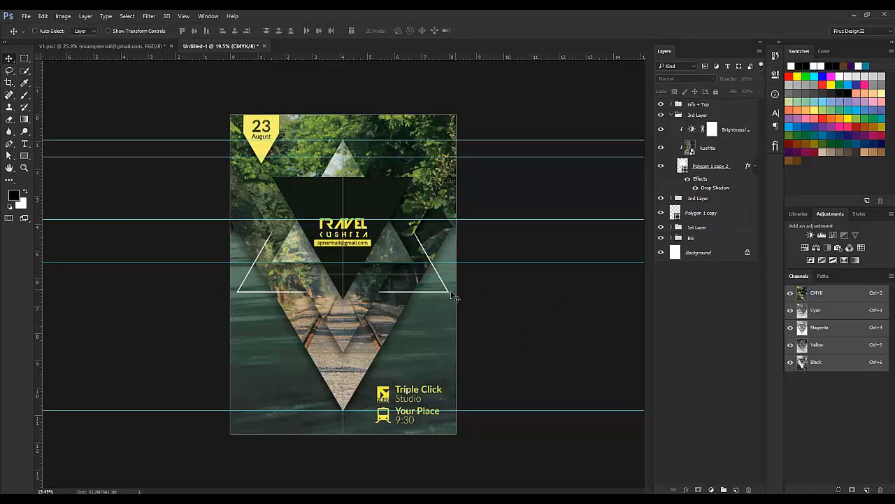
pyautogui.click(710, 215)
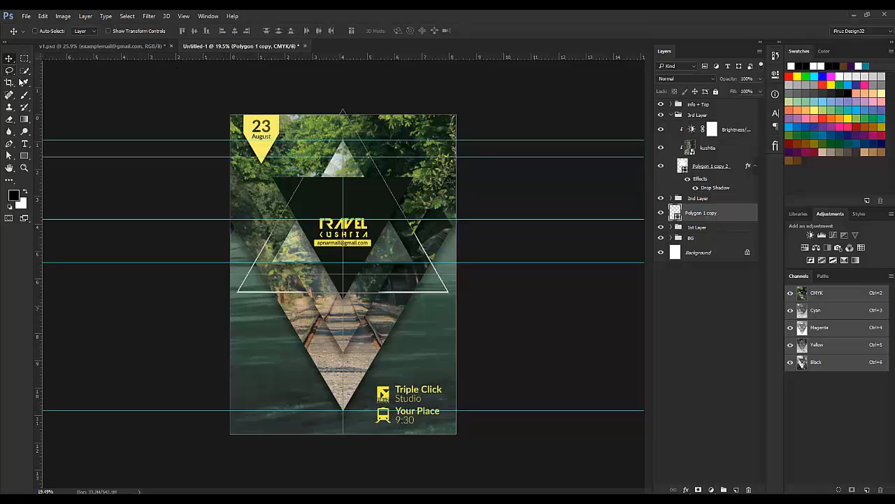
pyautogui.press('a')
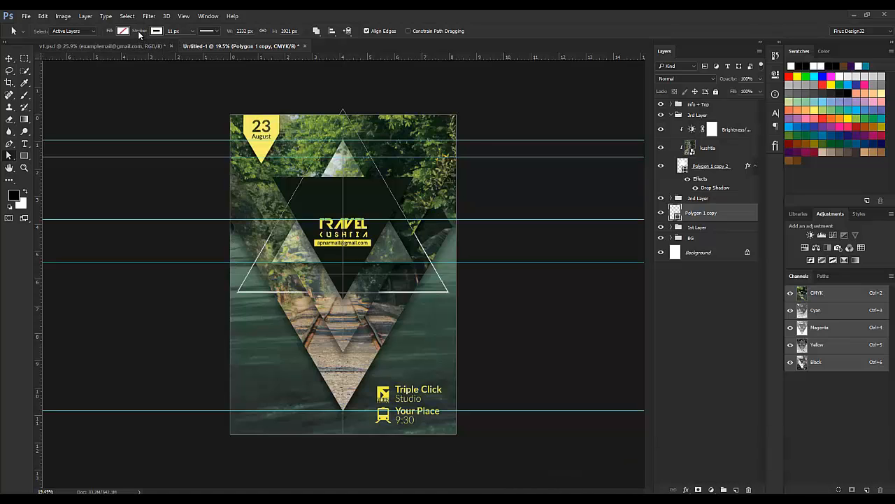
pyautogui.moveTo(142, 33); pyautogui.dragTo(140, 33)
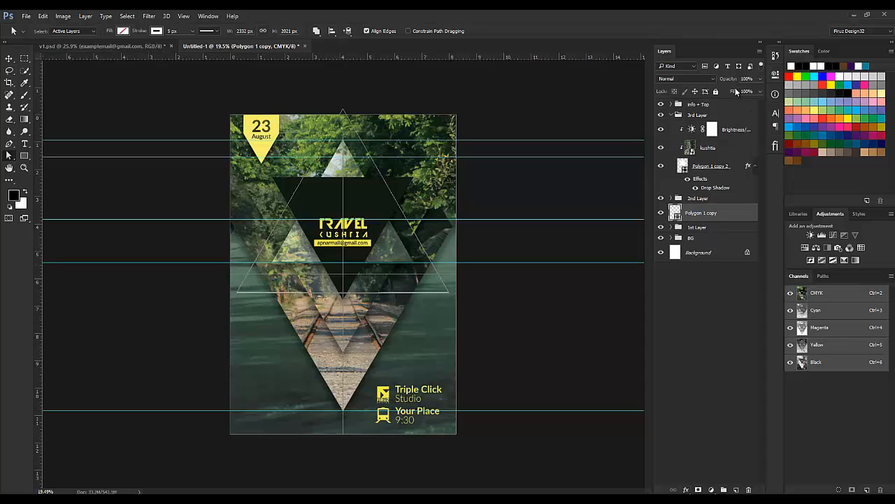
pyautogui.write('60')
pyautogui.write('v')
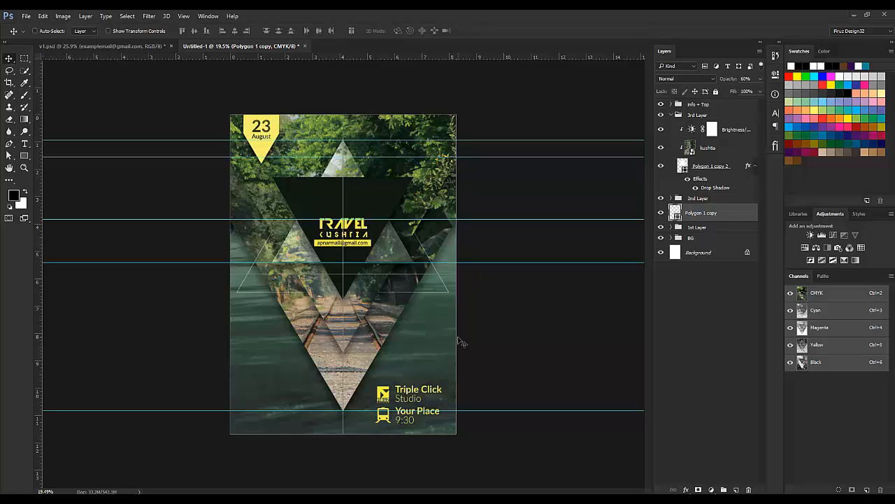
pyautogui.click(92, 45)
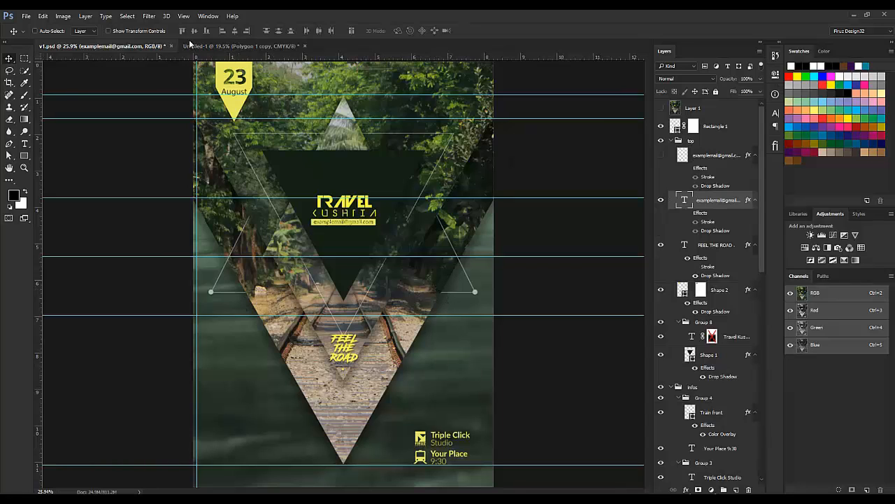
pyautogui.click(222, 50)
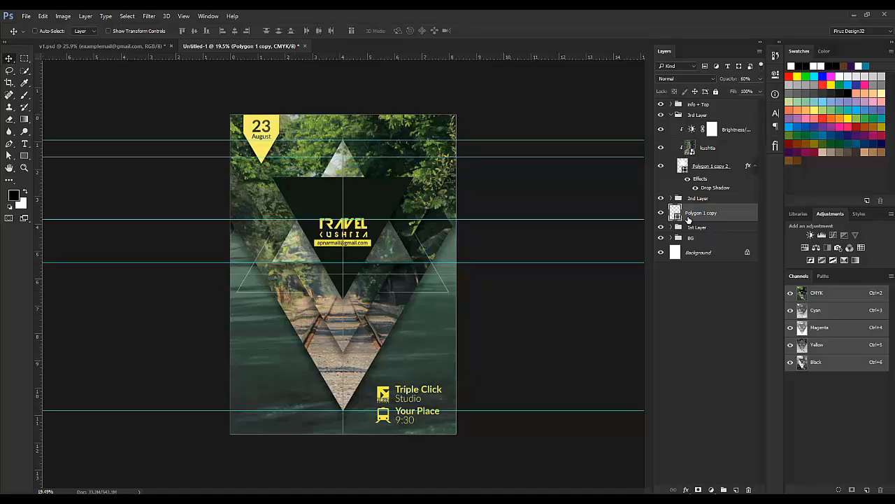
# Step: Set the triangle layer's opacity to 80% and add a layer mask
pyautogui.click(728, 79)
pyautogui.write('80')
pyautogui.press('Return')
pyautogui.click(699, 489)
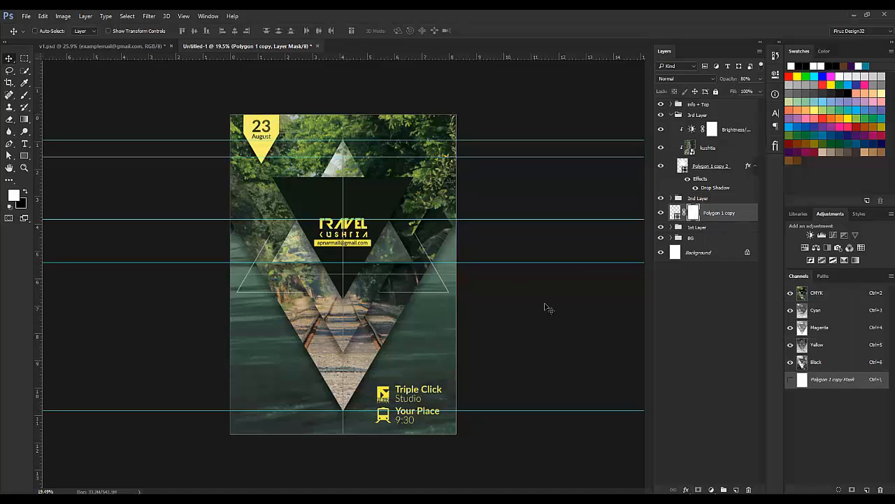
# Step: Load the Shape 1 copy triangle as a selection and target the Polygon 1 copy mask
pyautogui.press('ctrl')
pyautogui.keyDown('ctrl'); pyautogui.click(396, 320); pyautogui.keyUp('ctrl')
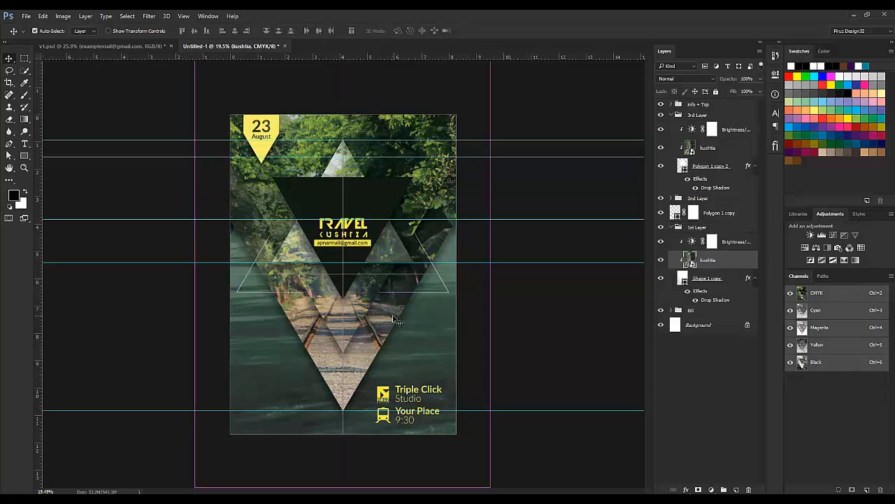
pyautogui.click(733, 282)
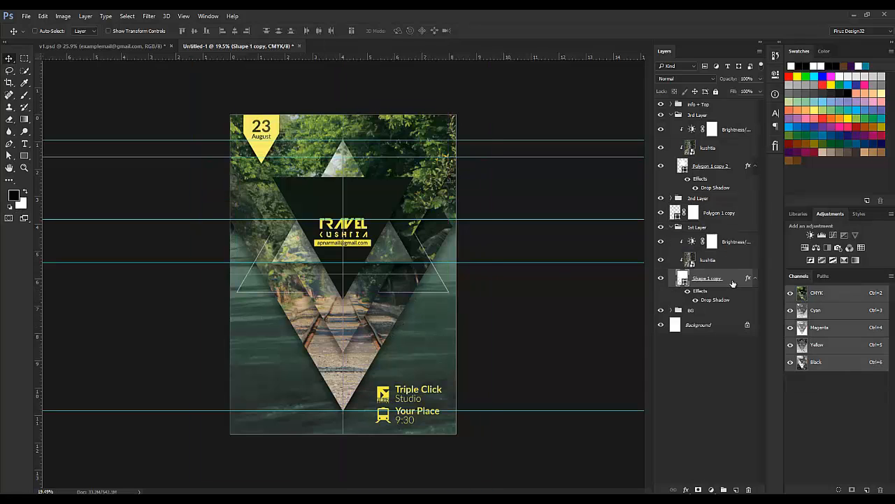
pyautogui.keyDown('ctrl'); pyautogui.click(682, 277); pyautogui.keyUp('ctrl')
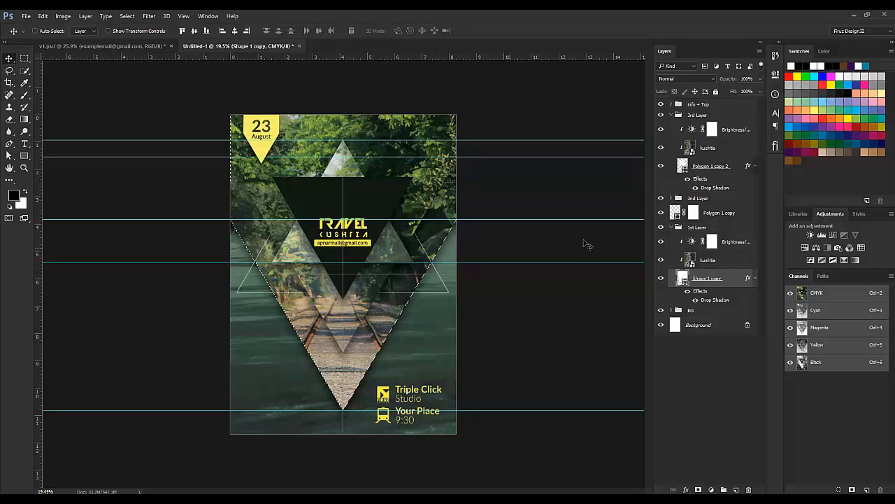
pyautogui.click(697, 213)
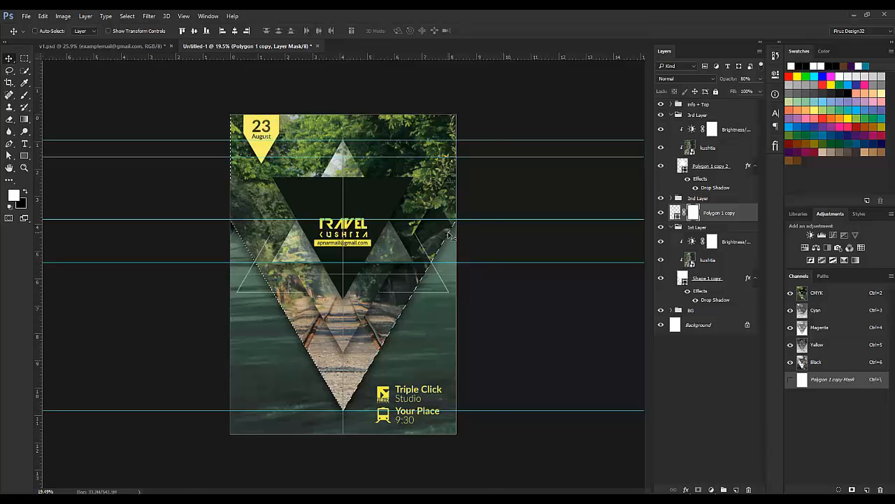
pyautogui.press('ctrl')
# Step: Set up a 62 px brush with black as the painting colour
pyautogui.press('b')
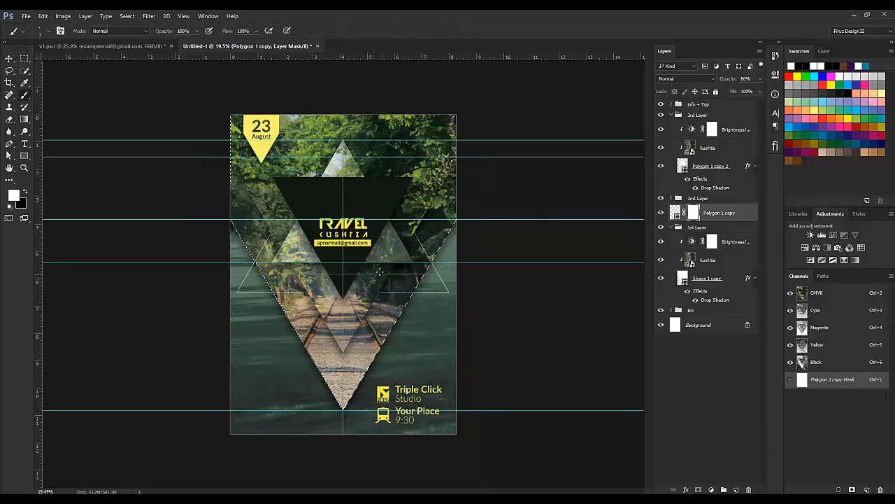
pyautogui.rightClick(417, 284)
pyautogui.moveTo(464, 301); pyautogui.dragTo(589, 318)
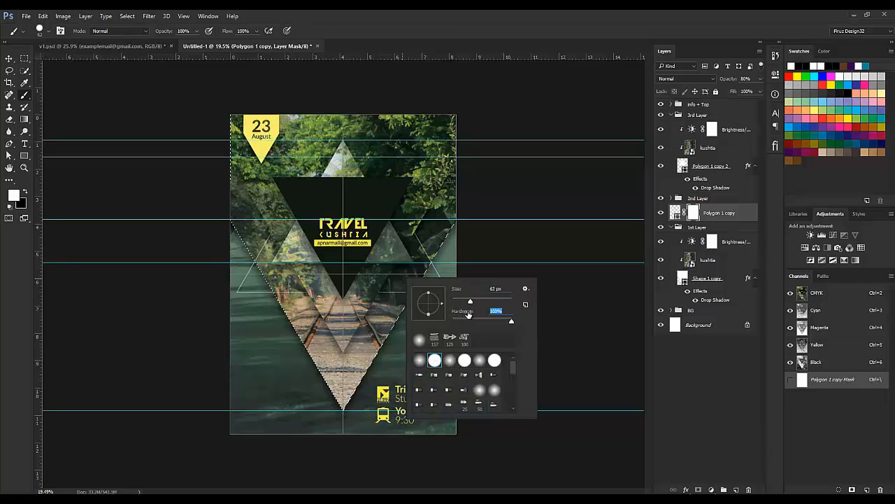
pyautogui.press('Return')
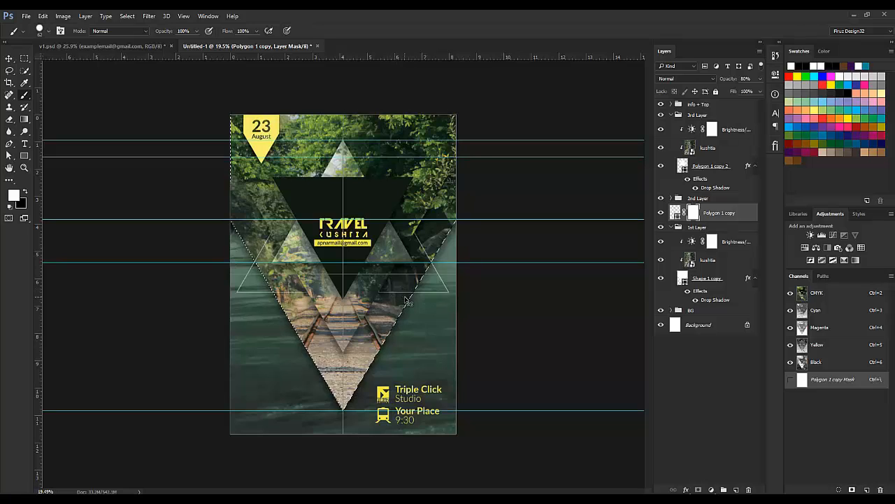
pyautogui.click(26, 191)
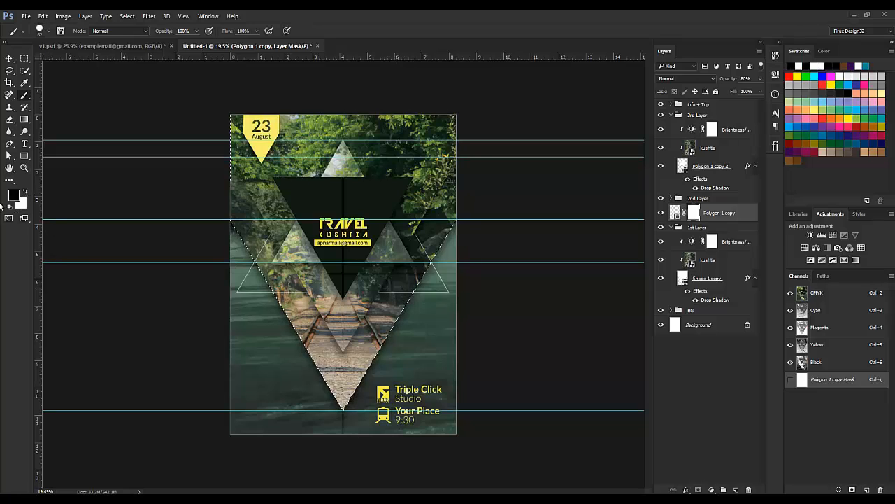
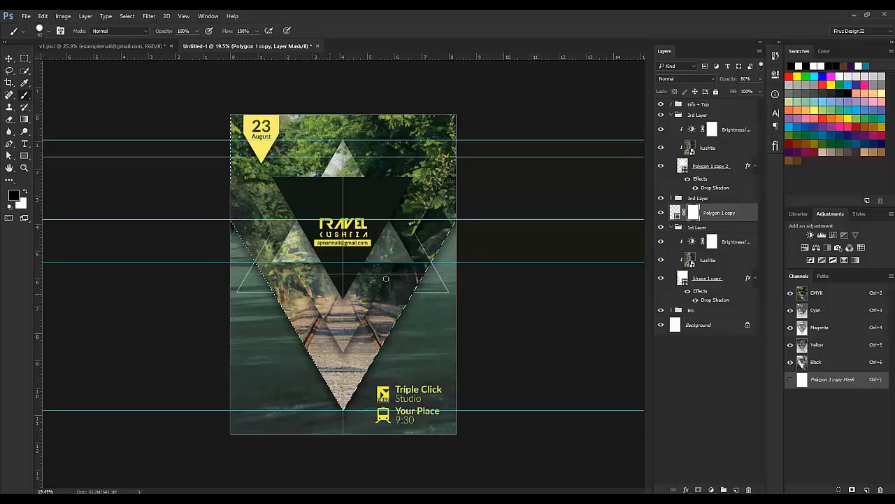
# Step: Paint out part of the outline triangles on the Polygon 1 copy mask, deselect, and hide the guides
pyautogui.moveTo(399, 289)
pyautogui.mouseDown()
pyautogui.moveTo(386, 282)
pyautogui.moveTo(418, 244)
pyautogui.mouseUp()
pyautogui.hotkey('ctrl', 'd')
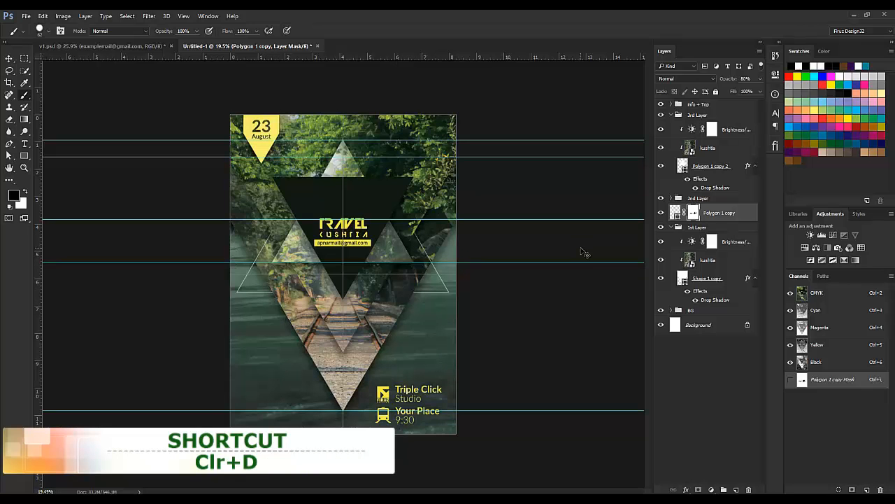
pyautogui.hotkey('ctrl', ';')
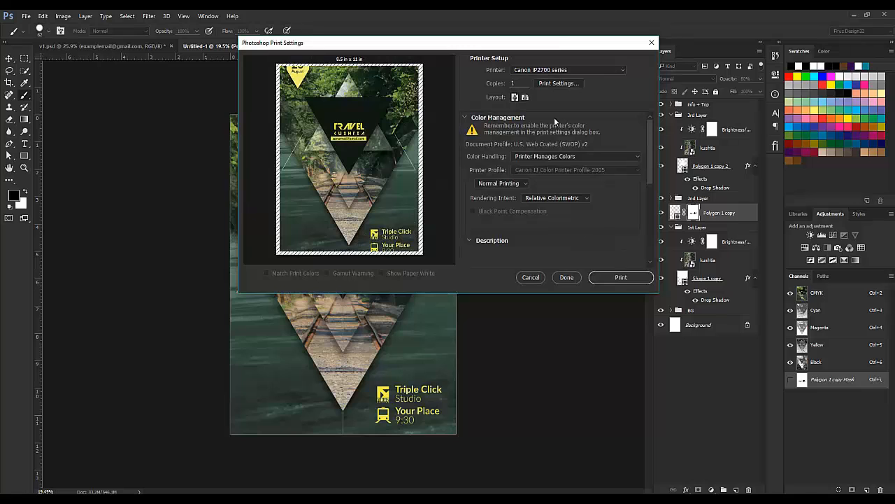
pyautogui.click(652, 42)
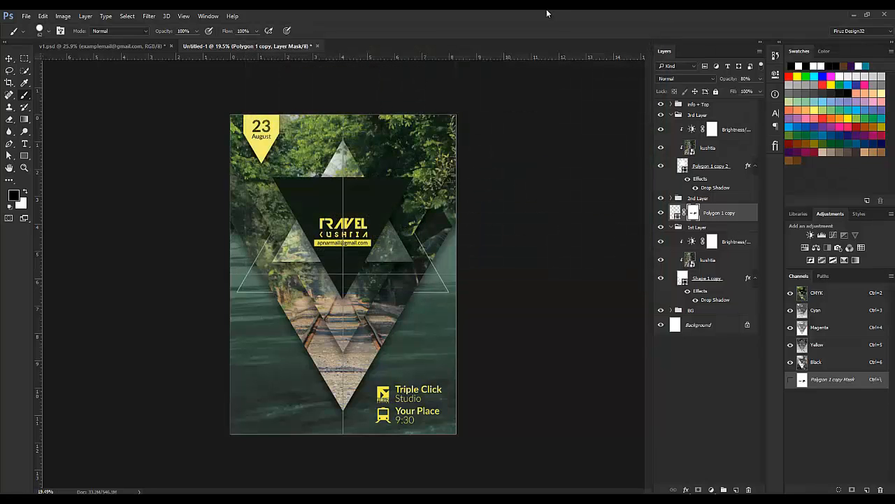
pyautogui.hotkey('ctrl', ';')
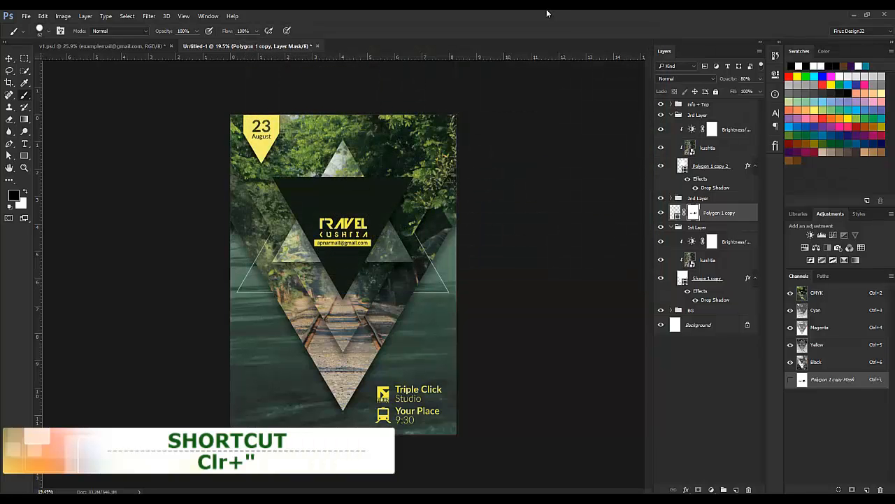
# Step: Move the Polygon 1 copy outline triangles up into alignment, then nudge them down slightly
pyautogui.click(676, 212)
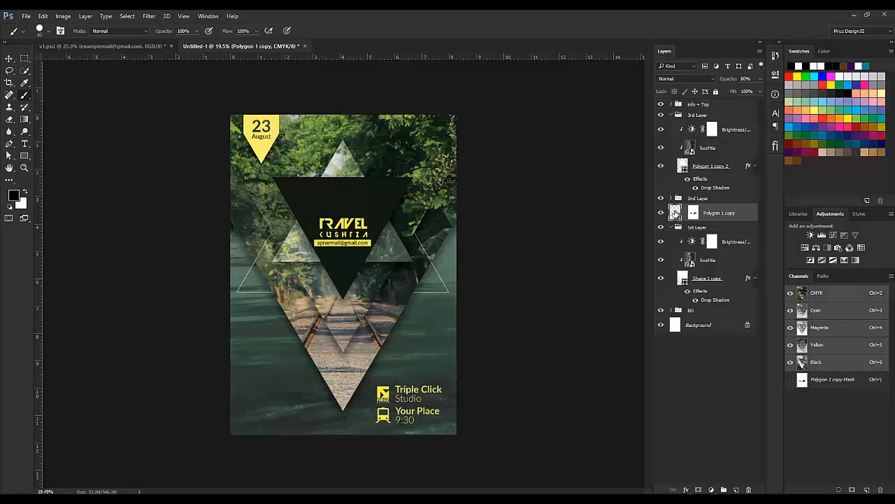
pyautogui.click(9, 59)
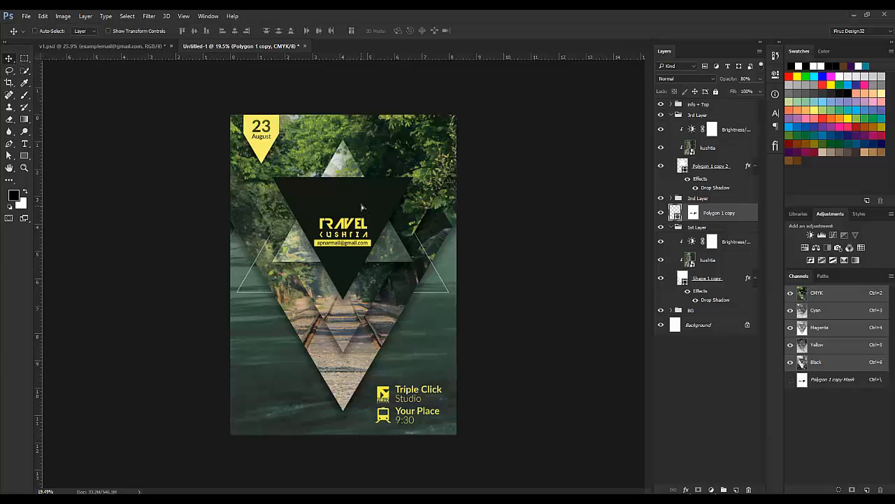
pyautogui.moveTo(362, 207); pyautogui.dragTo(366, 192)
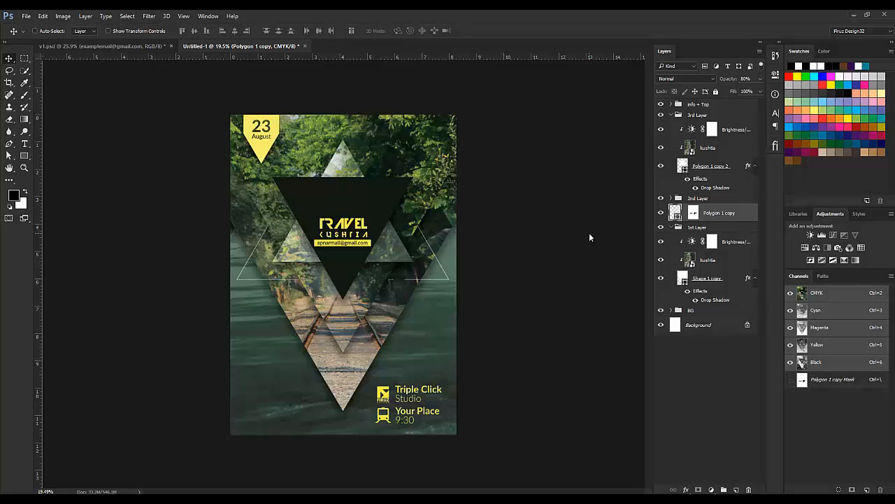
pyautogui.press('Down')
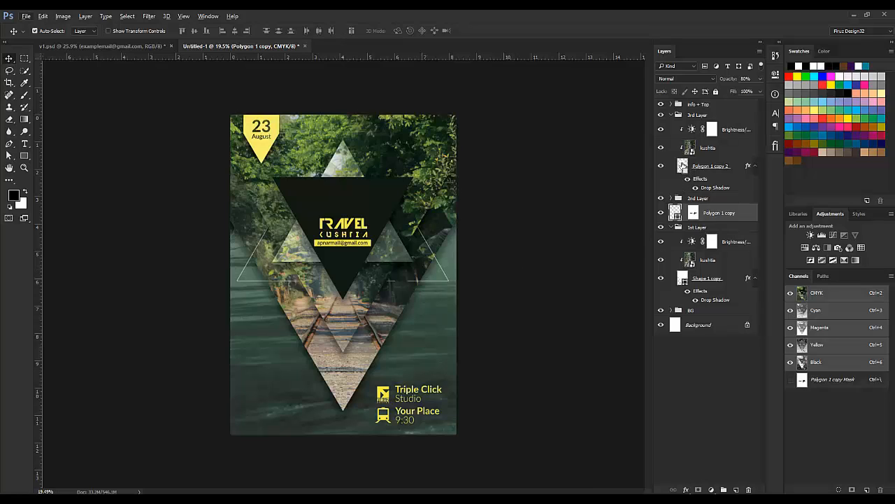
# Step: Load the inner and outer triangles as a selection and trim the Polygon 1 copy mask further
pyautogui.keyDown('ctrl'); pyautogui.click(682, 166); pyautogui.keyUp('ctrl')
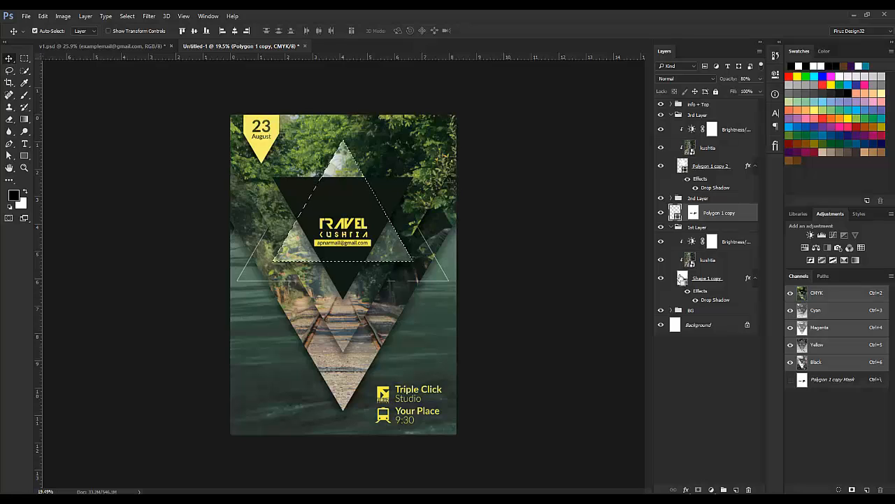
pyautogui.keyDown('ctrl'); pyautogui.click(683, 278); pyautogui.keyUp('ctrl')
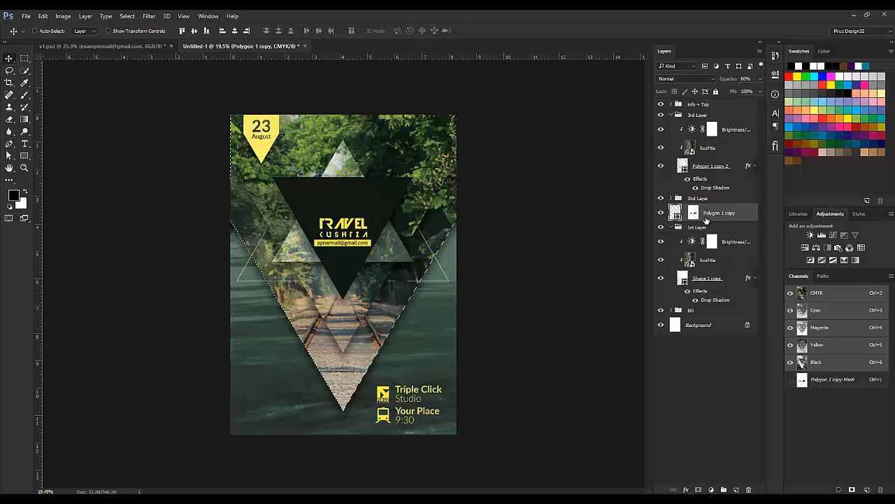
pyautogui.click(695, 214)
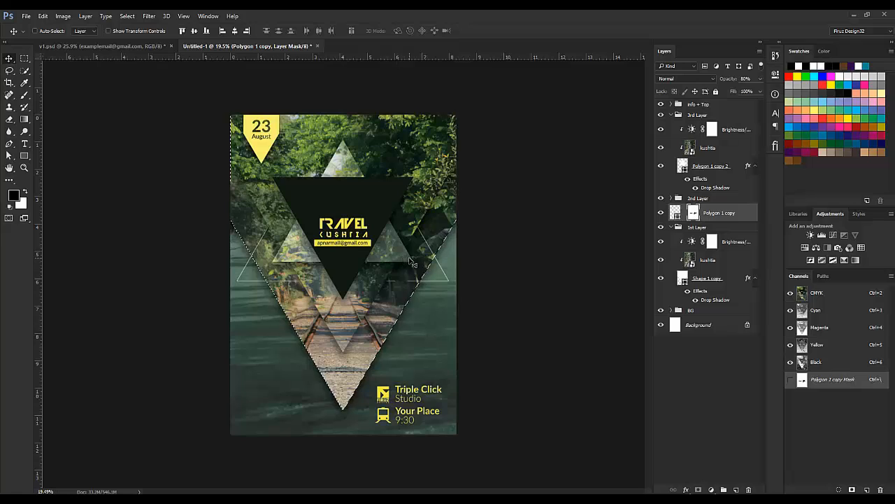
pyautogui.press('b')
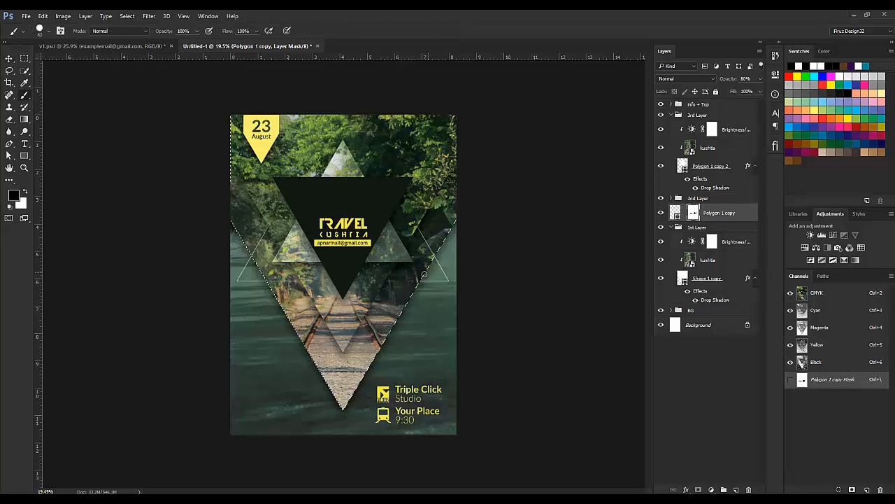
pyautogui.rightClick(414, 280)
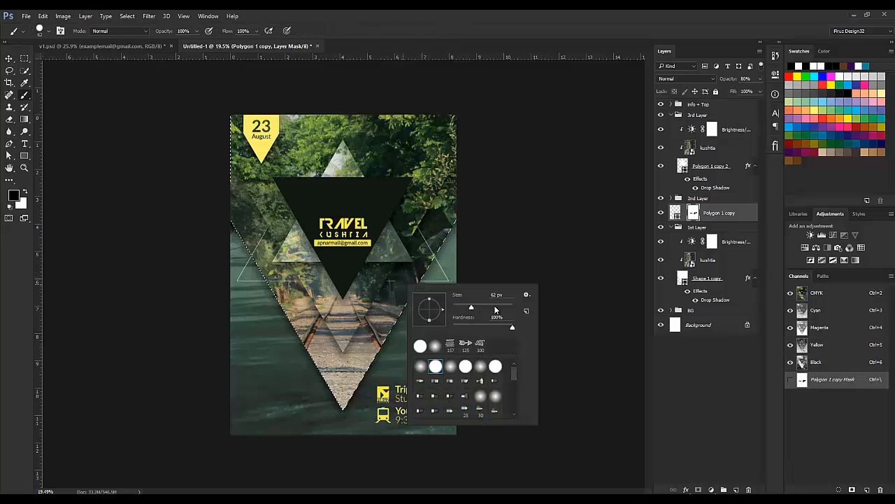
pyautogui.press('Return')
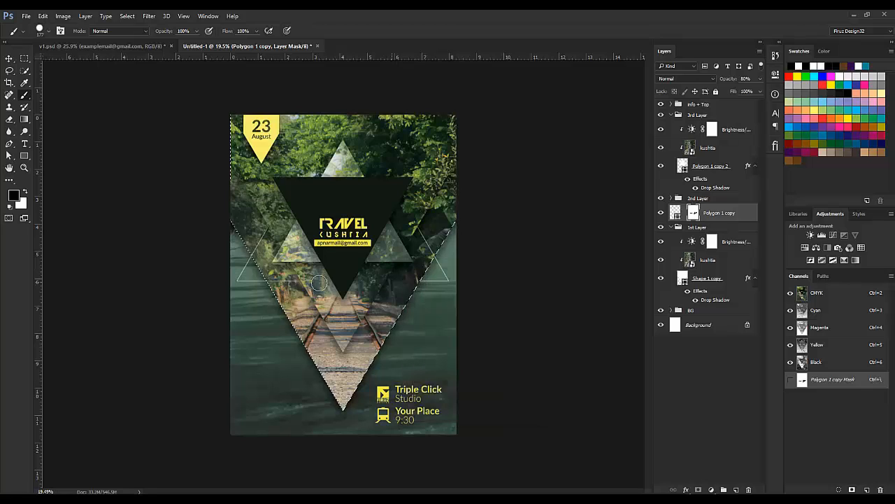
pyautogui.hotkey('ctrl', 'd')
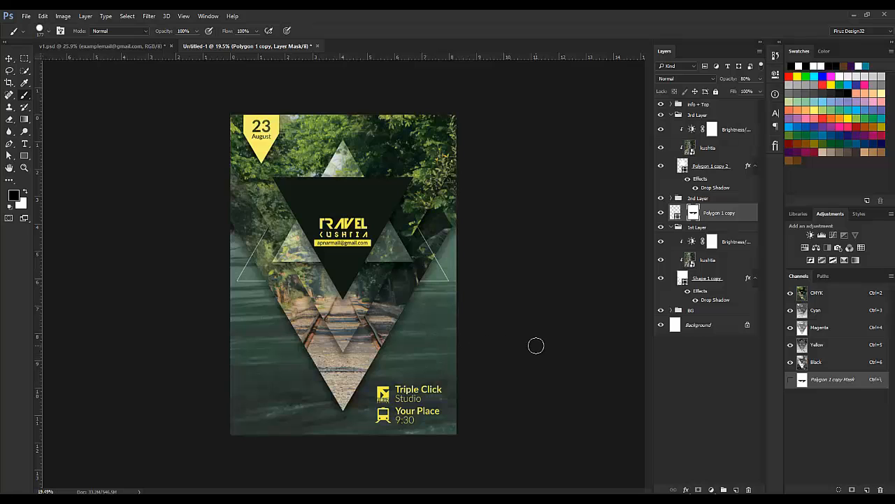
pyautogui.click(85, 49)
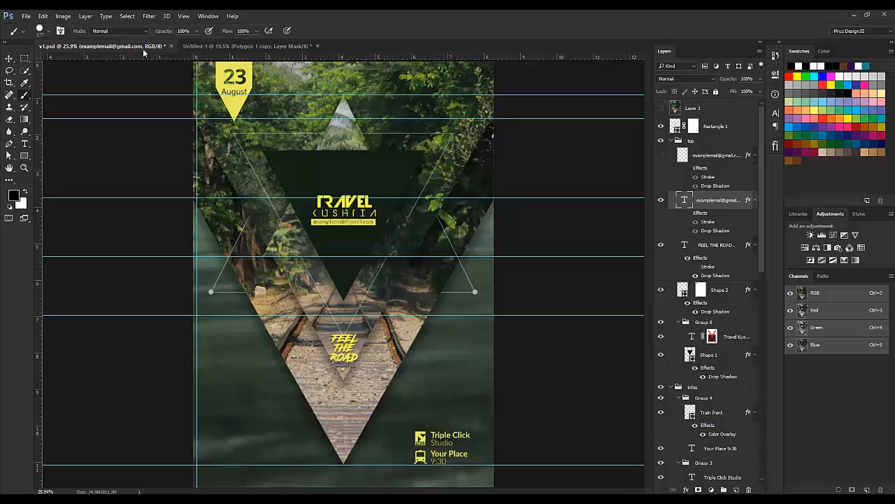
pyautogui.click(244, 45)
pyautogui.press('v')
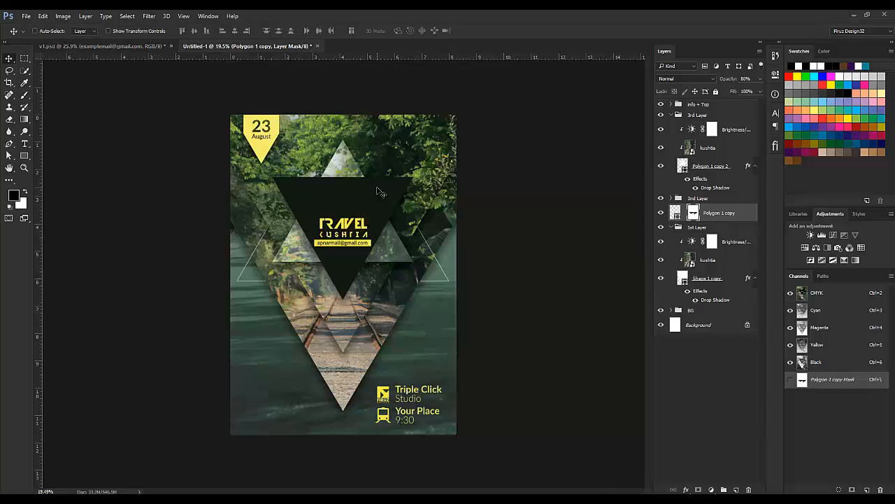
pyautogui.press('ctrl')
pyautogui.press('ctrl')
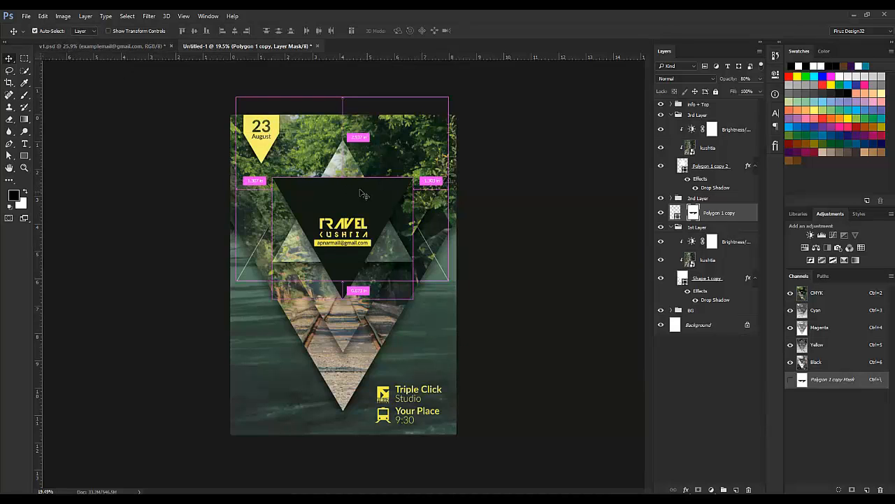
pyautogui.press('ctrl')
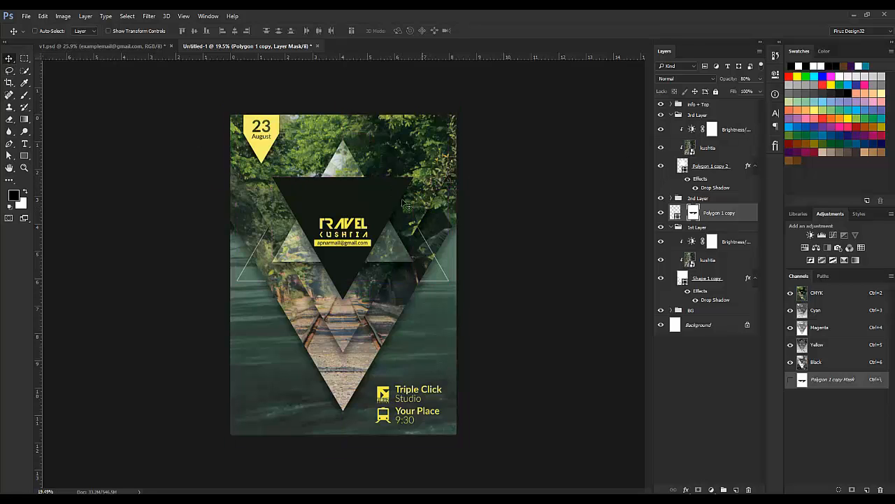
pyautogui.press('ctrl')
pyautogui.press('ctrl')
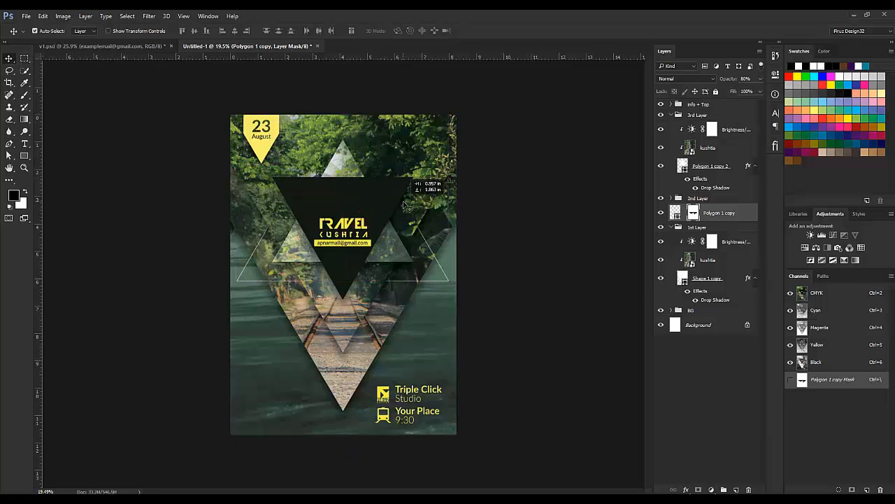
pyautogui.press('ctrl')
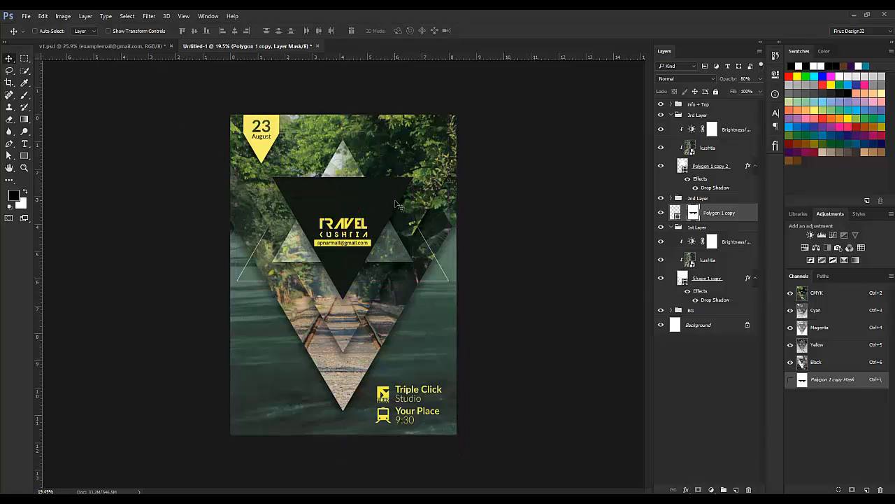
# Step: Duplicate Polygon 1 as Polygon 1 copy 3, move it to the top of the stack, and collapse the groups
pyautogui.click(671, 104)
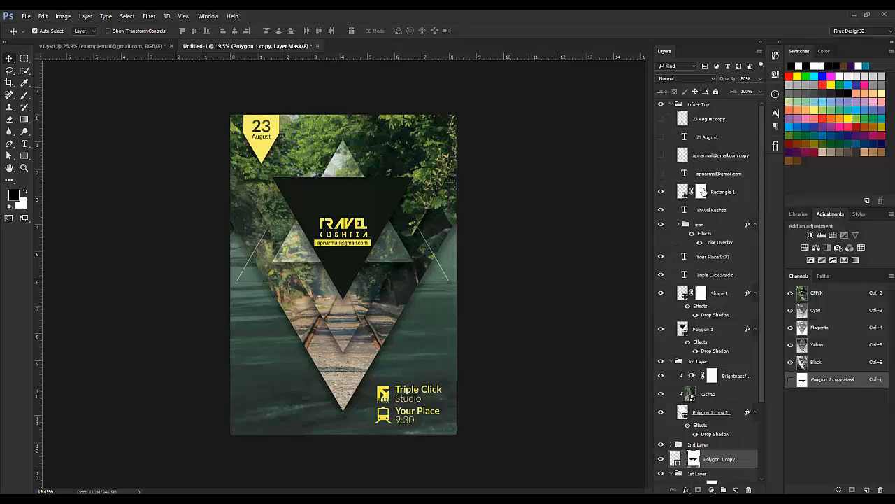
pyautogui.click(661, 191)
pyautogui.click(661, 192)
pyautogui.click(661, 328)
pyautogui.click(708, 330)
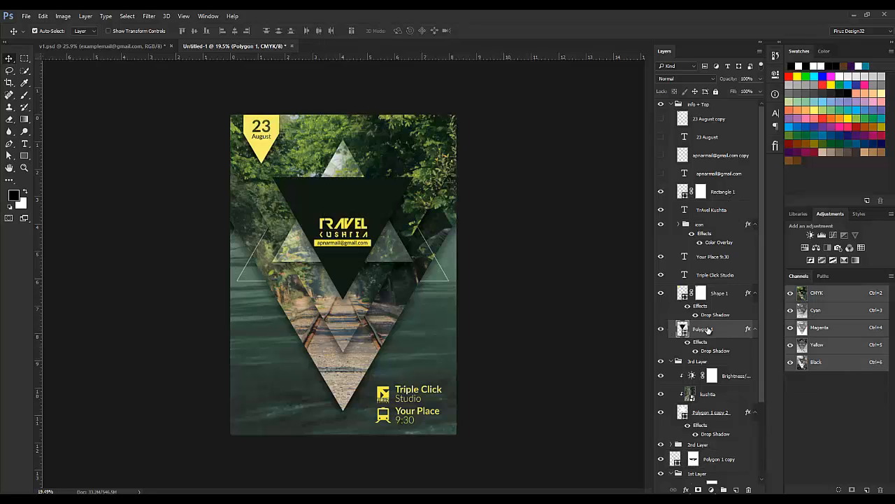
pyautogui.hotkey('ctrl', 'j')
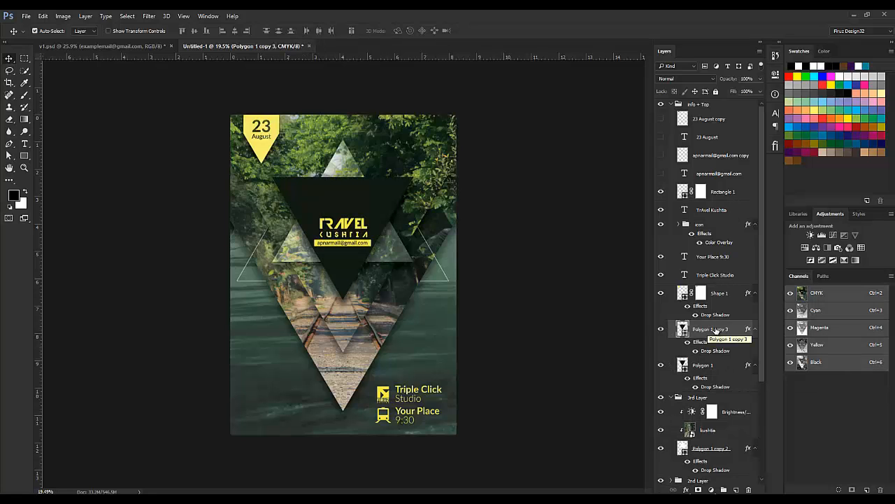
pyautogui.moveTo(716, 330); pyautogui.dragTo(683, 99)
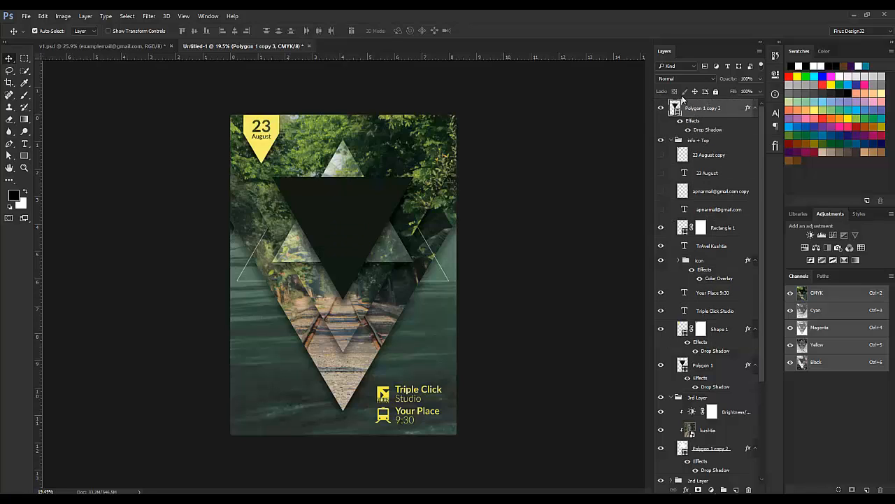
pyautogui.click(671, 141)
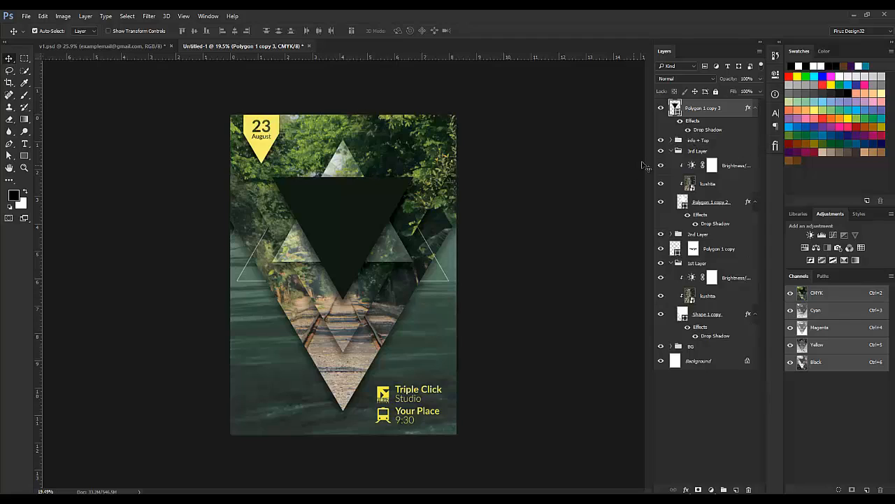
pyautogui.click(671, 151)
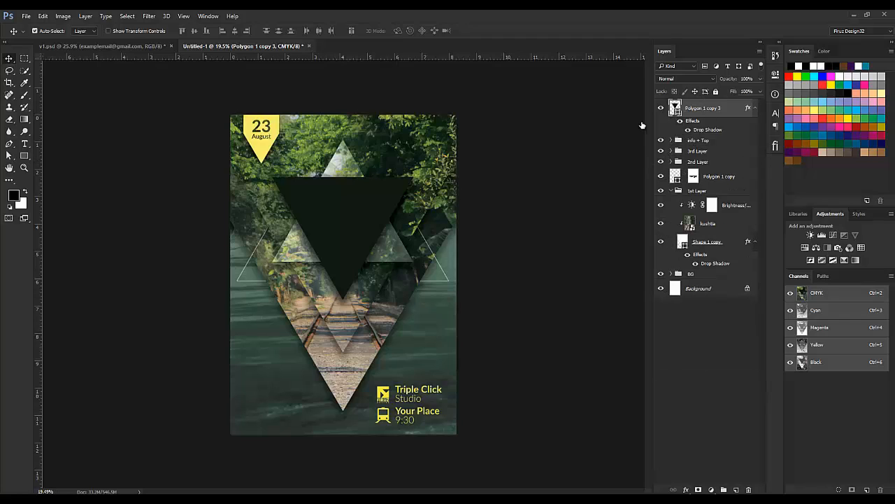
# Step: Remove the top triangle's fill and give it a white stroke
pyautogui.press('a')
pyautogui.click(122, 31)
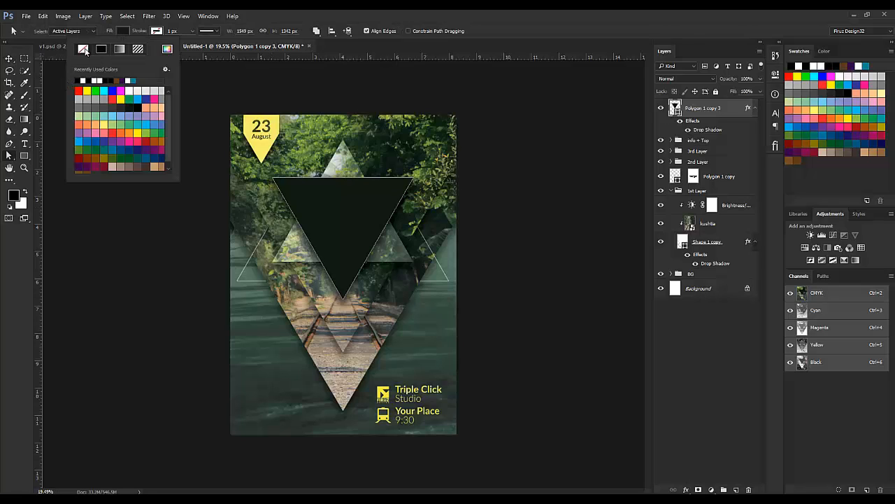
pyautogui.click(82, 49)
pyautogui.click(156, 31)
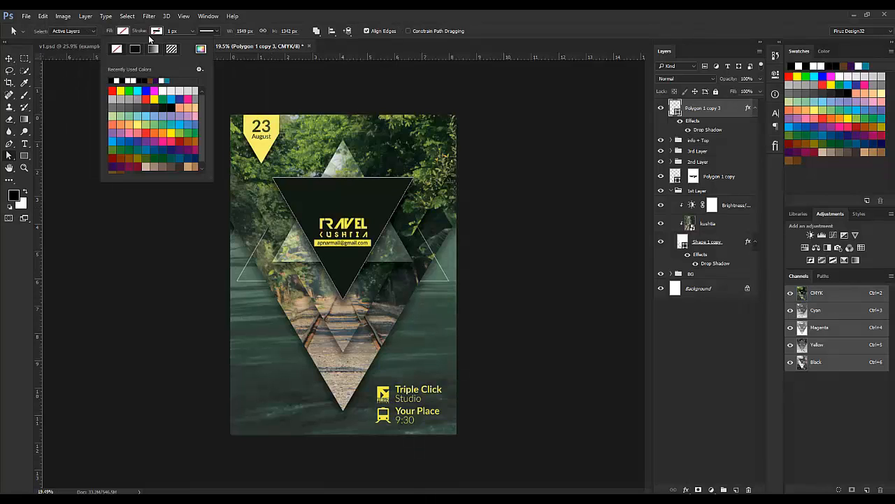
pyautogui.click(116, 80)
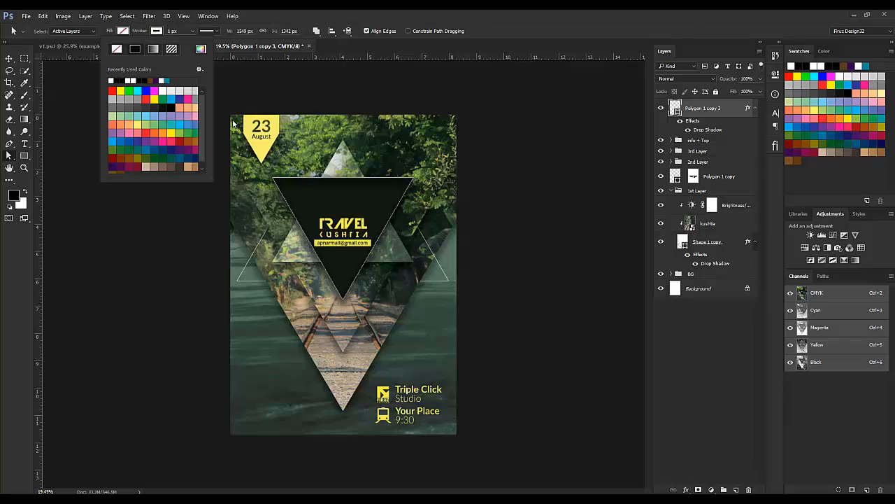
pyautogui.click(520, 337)
# Step: Set Polygon 1 copy 3's stroke width to 5 px and clear its drop shadow style
pyautogui.click(722, 179)
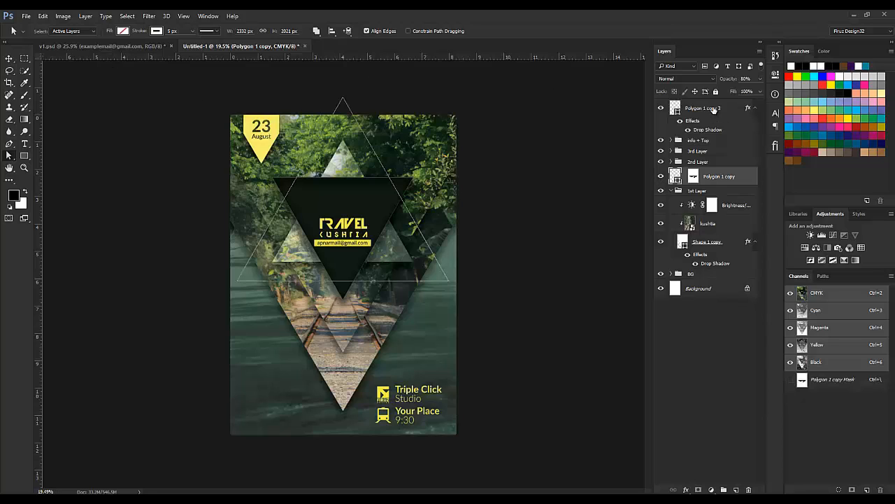
pyautogui.click(714, 109)
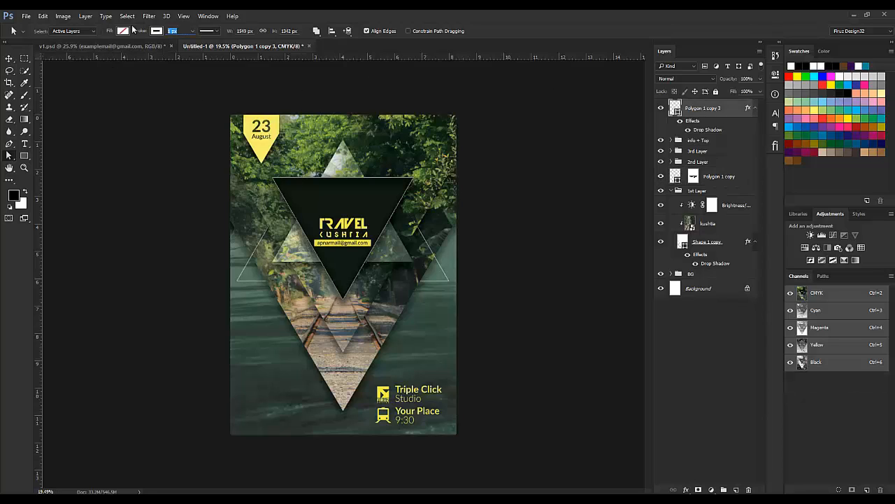
pyautogui.press('Return')
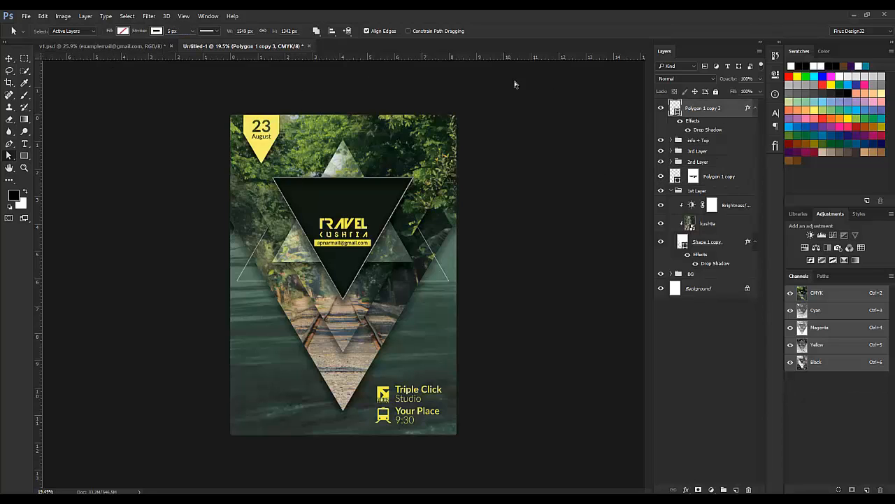
pyautogui.rightClick(748, 109)
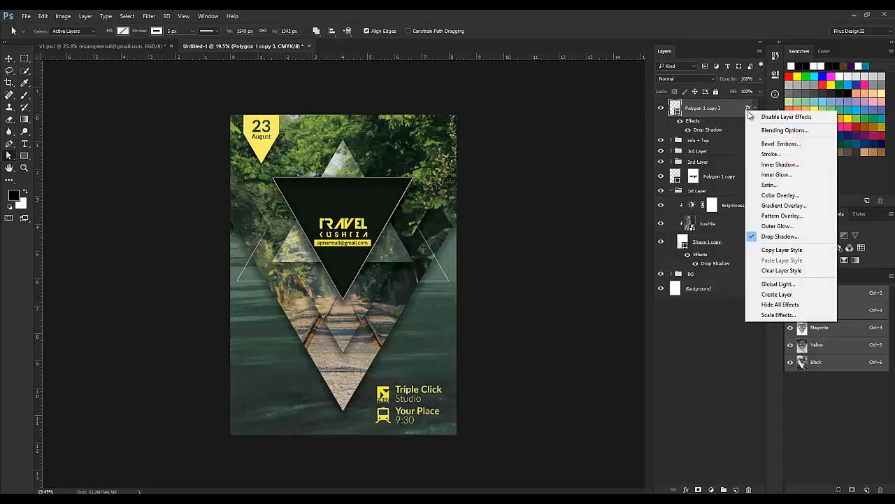
pyautogui.click(783, 271)
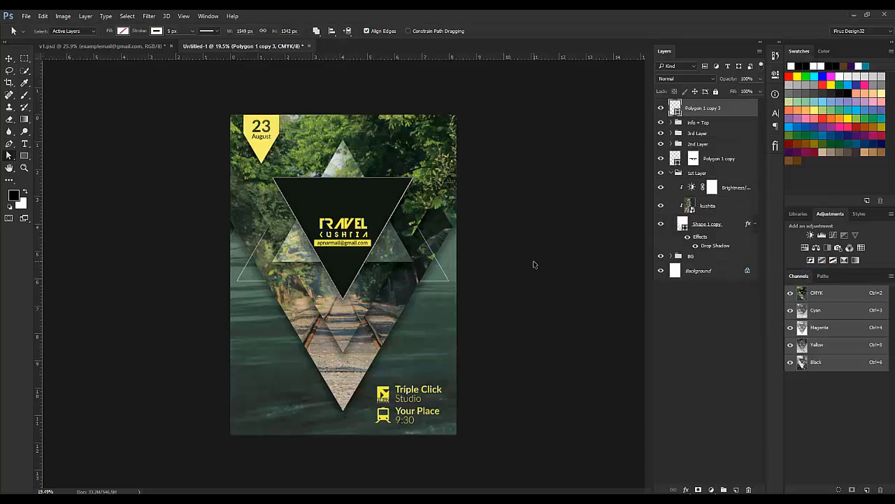
# Step: Flip the white outline triangle upright, scale it to about 132%, and raise it over the black triangle
pyautogui.hotkey('ctrl', 't')
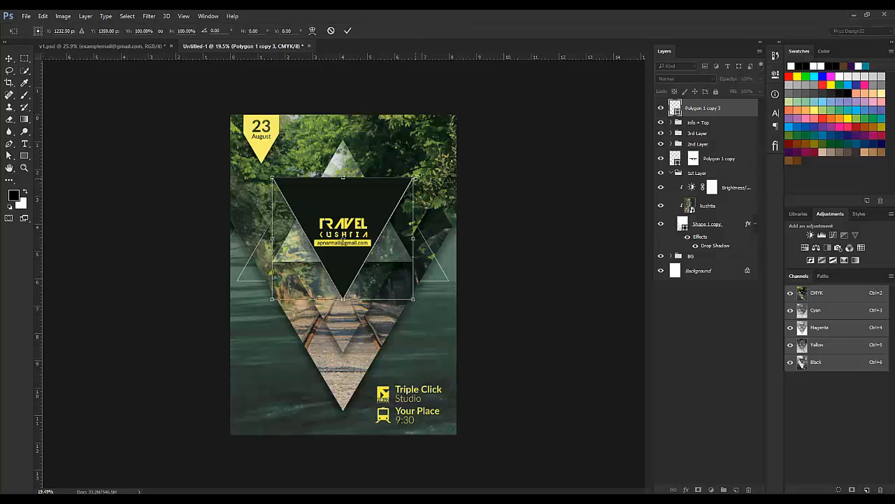
pyautogui.moveTo(415, 177); pyautogui.dragTo(261, 302)
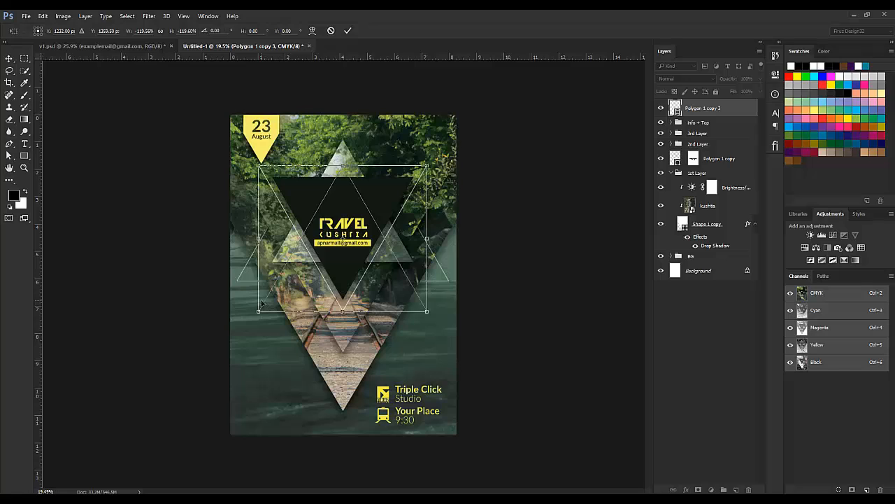
pyautogui.moveTo(352, 236); pyautogui.dragTo(363, 186)
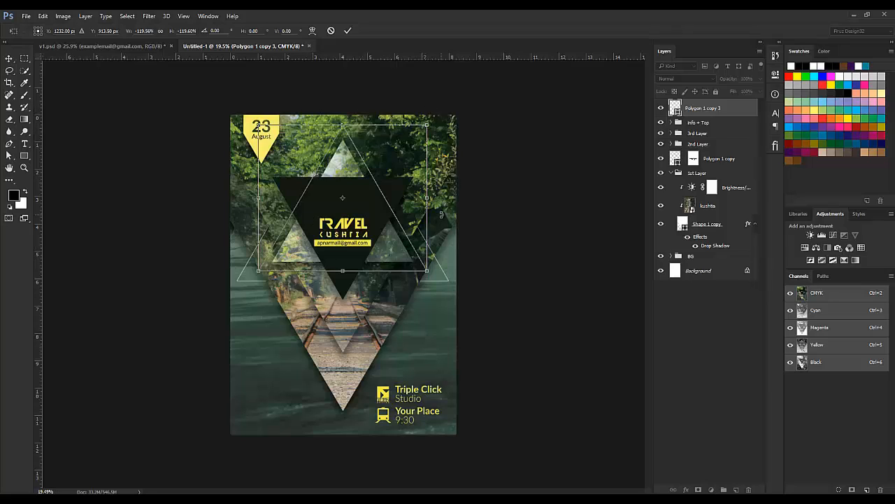
pyautogui.hotkey('shift', 'Up')
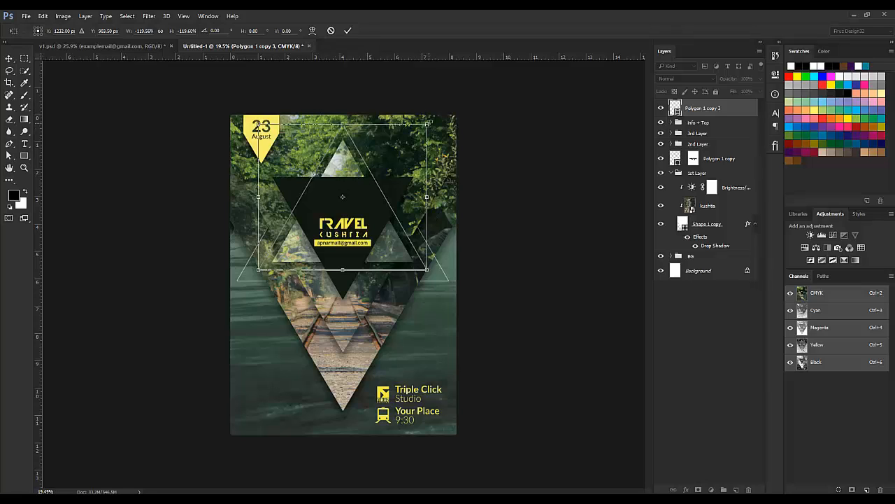
pyautogui.moveTo(428, 121); pyautogui.dragTo(437, 115)
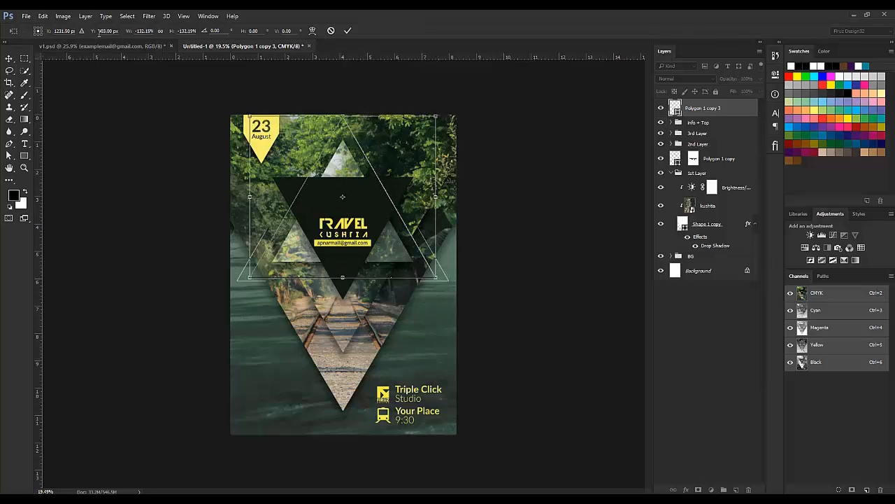
pyautogui.press('Return')
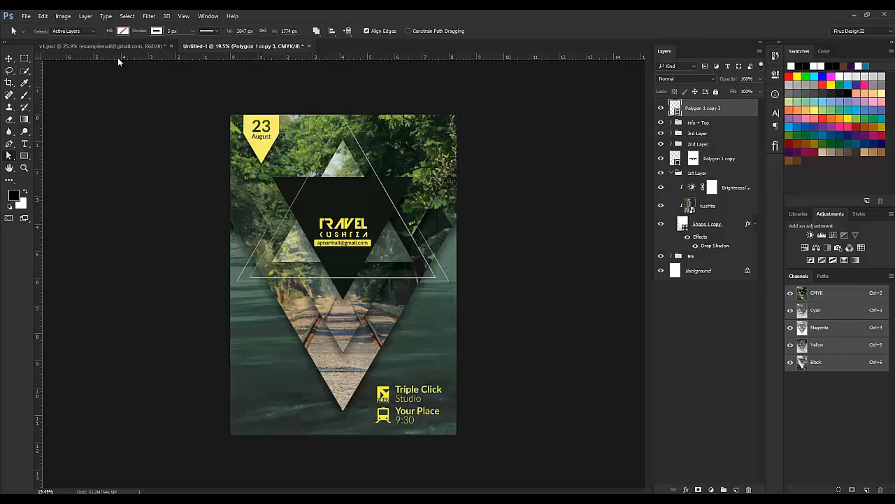
# Step: Undo the flip and scale the inverted outline triangle to about 138% around its centre, checking against v1.psd
pyautogui.click(113, 46)
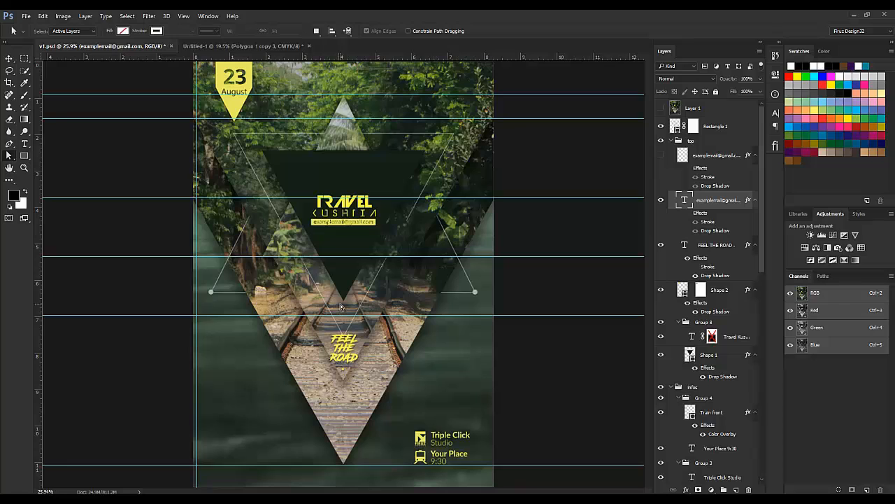
pyautogui.click(247, 46)
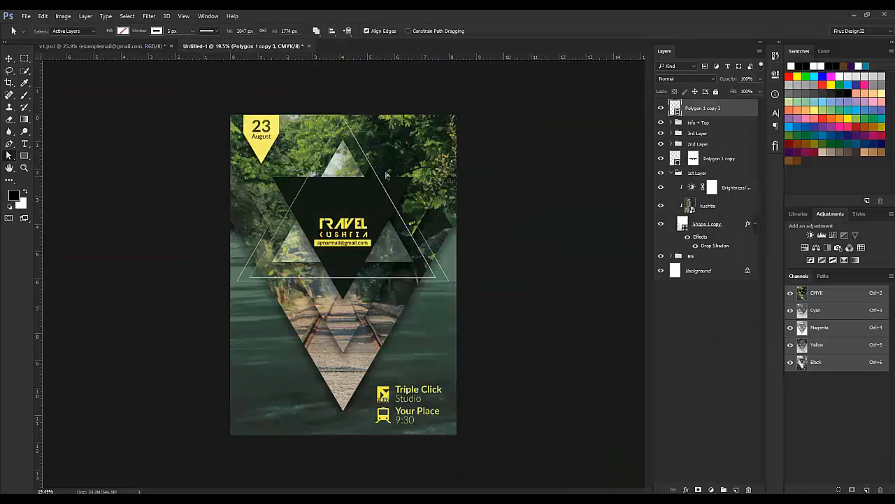
pyautogui.hotkey('ctrl', 'alt', 'z')
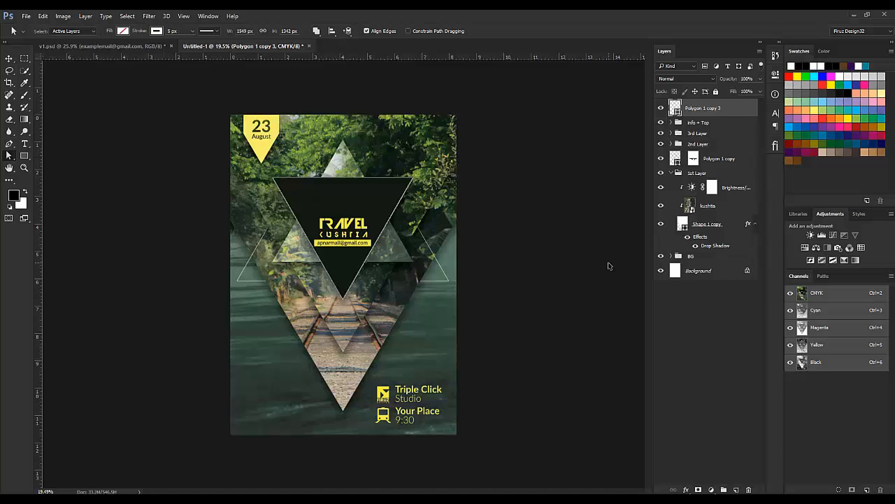
pyautogui.hotkey('ctrl', 't')
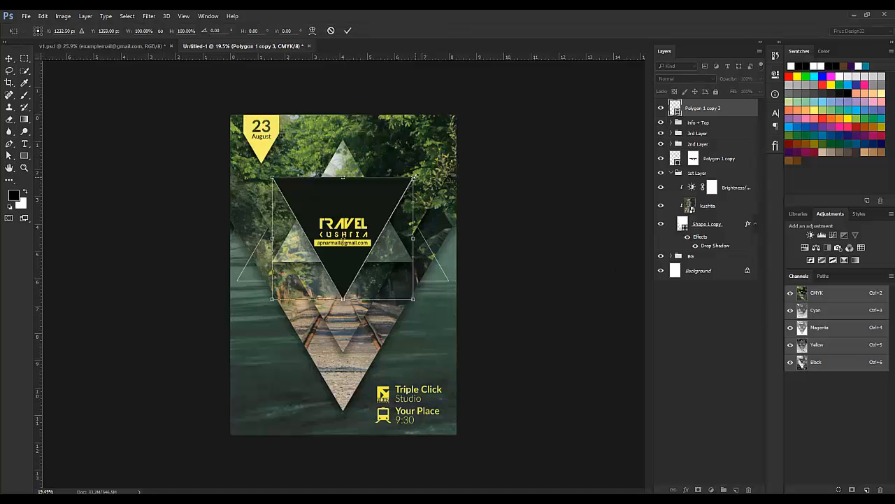
pyautogui.moveTo(414, 177); pyautogui.dragTo(442, 154)
pyautogui.press('Return')
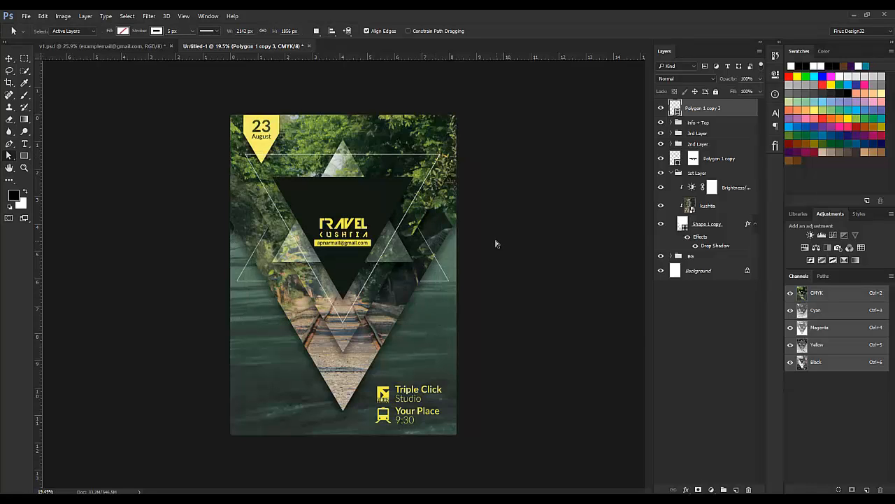
pyautogui.click(135, 47)
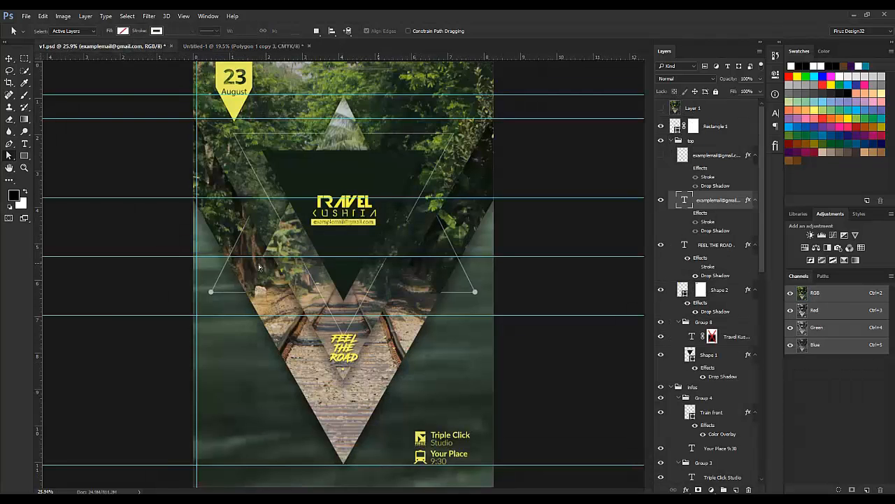
pyautogui.click(256, 46)
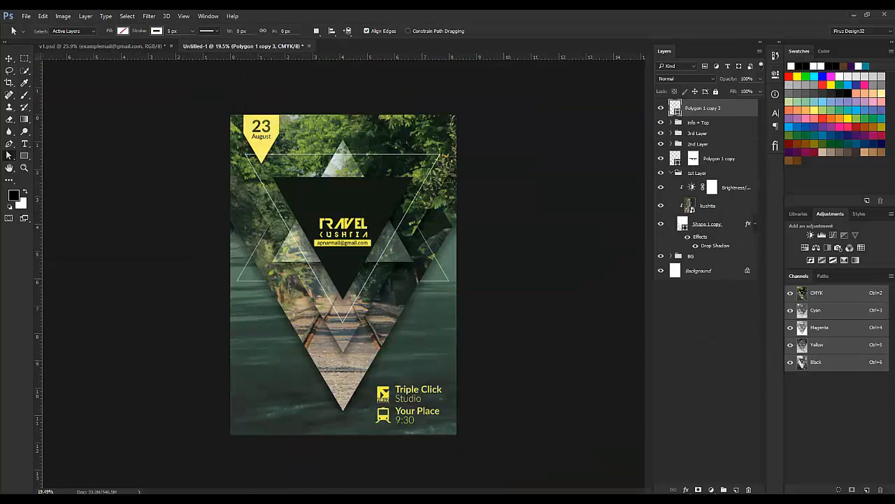
# Step: Add a layer mask to the Polygon 1 copy 3 outline triangle
pyautogui.click(698, 489)
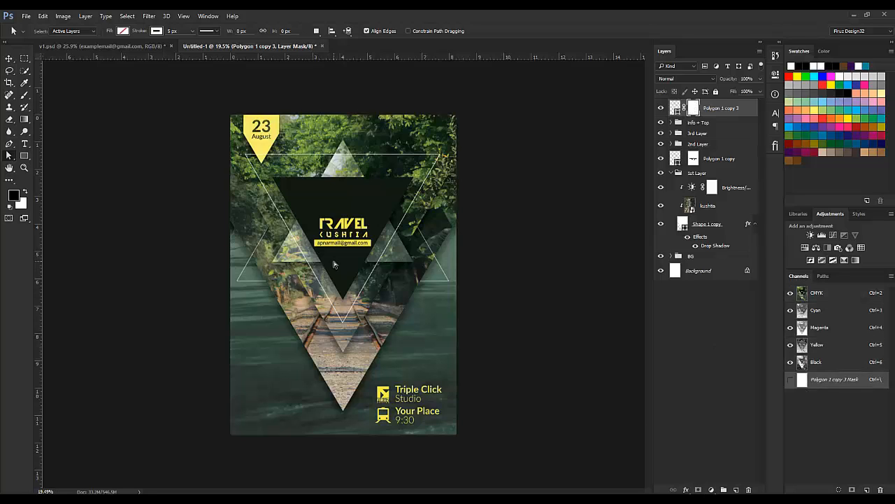
pyautogui.press('v')
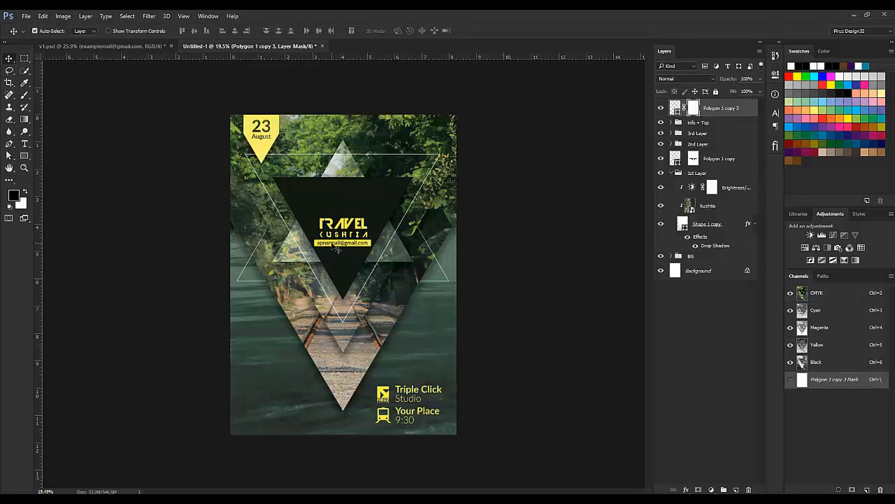
pyautogui.moveTo(376, 255); pyautogui.dragTo(399, 256)
pyautogui.press('ctrl')
# Step: Using the Polygon 1 copy 2 selection, paint out the outline crossing the photo triangle's right side
pyautogui.click(672, 134)
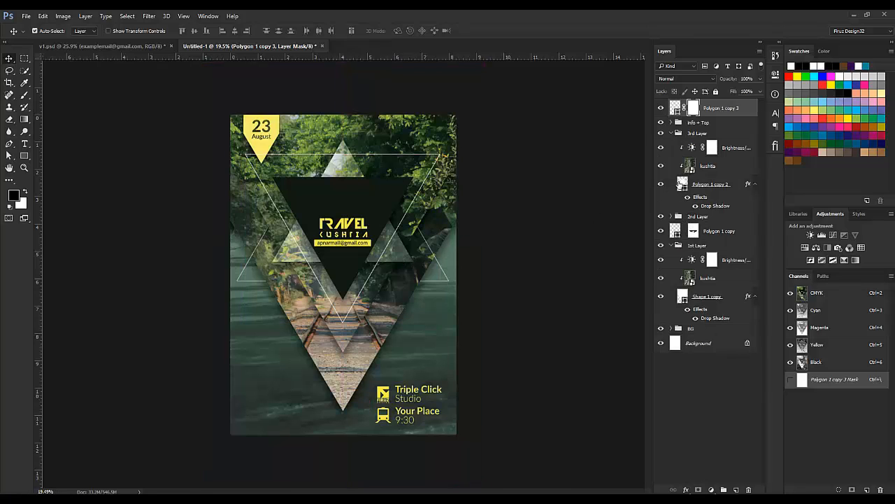
pyautogui.keyDown('ctrl'); pyautogui.click(682, 184); pyautogui.keyUp('ctrl')
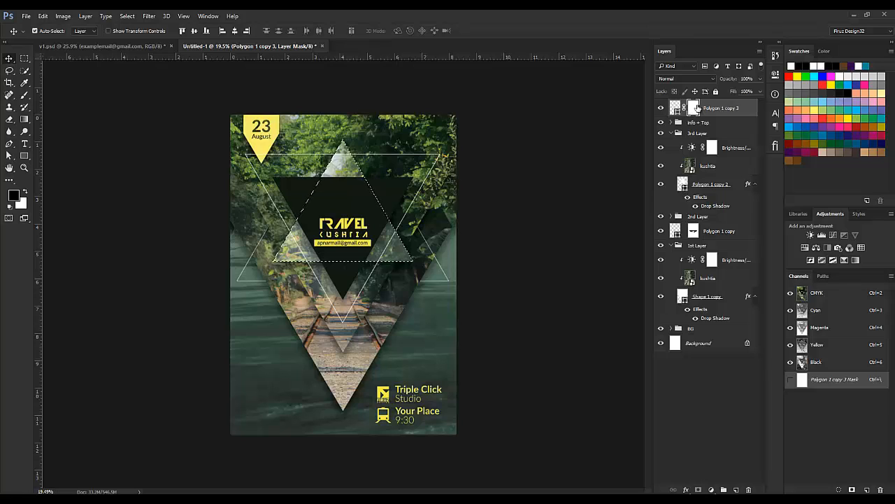
pyautogui.press('b')
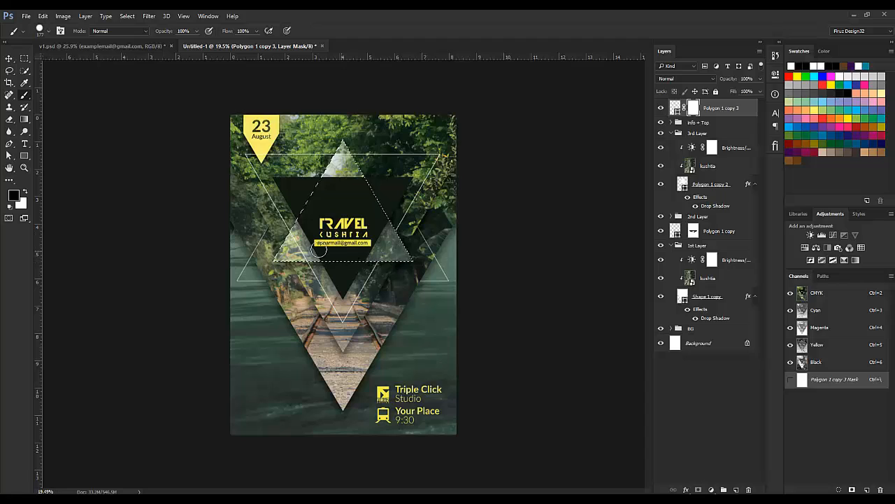
pyautogui.moveTo(340, 144); pyautogui.dragTo(440, 252)
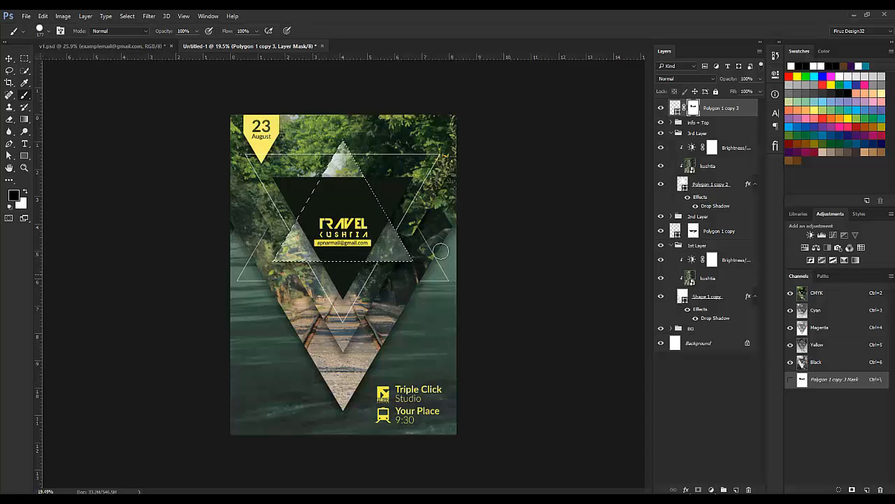
pyautogui.hotkey('ctrl', 'd')
pyautogui.click(672, 133)
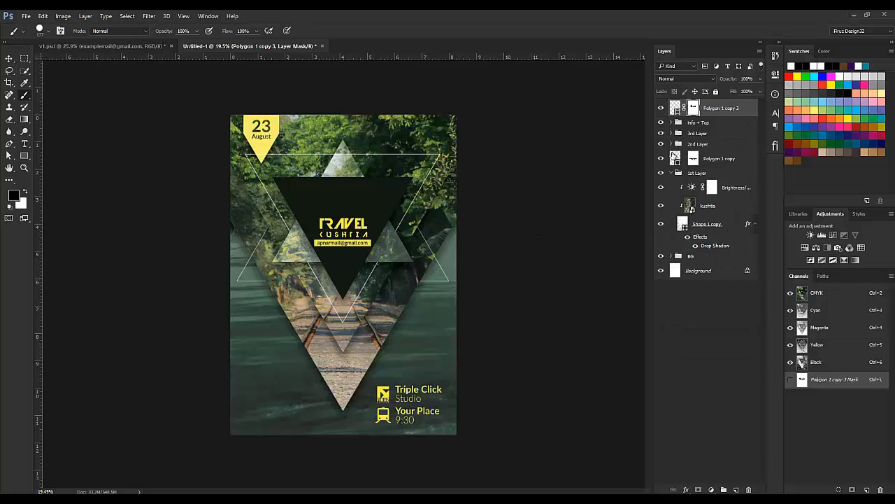
pyautogui.click(672, 173)
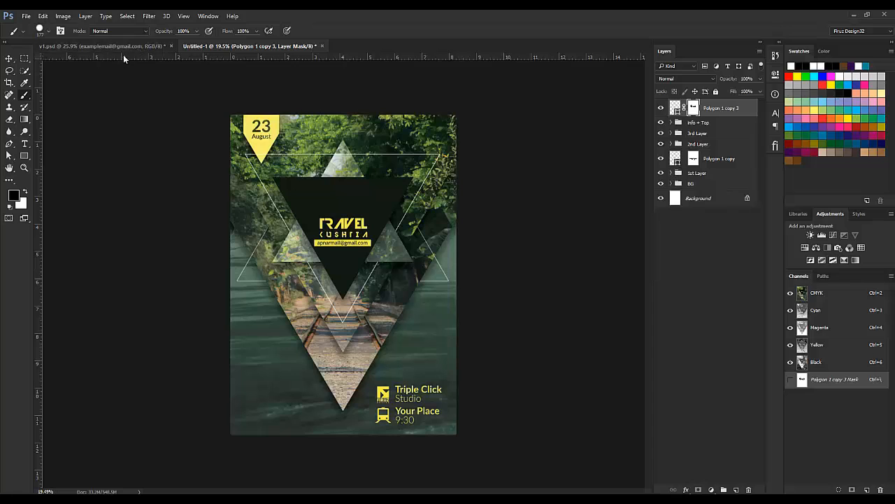
pyautogui.click(102, 46)
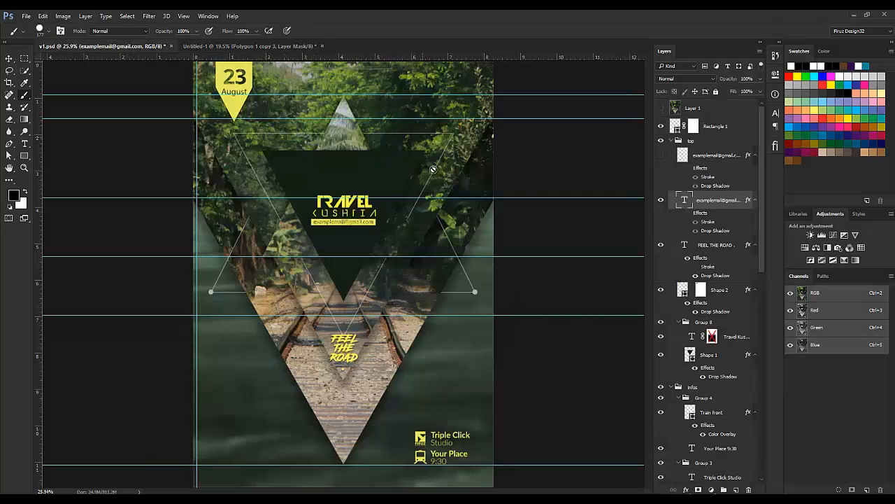
# Step: On Untitled-1, shrink both Polygon 1 copy 3 and Polygon 1 copy outlines to about 98%
pyautogui.click(260, 46)
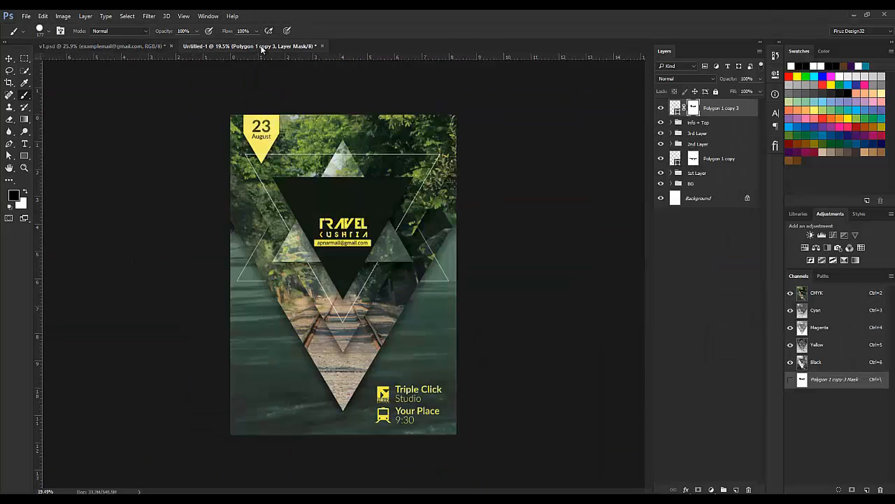
pyautogui.click(98, 46)
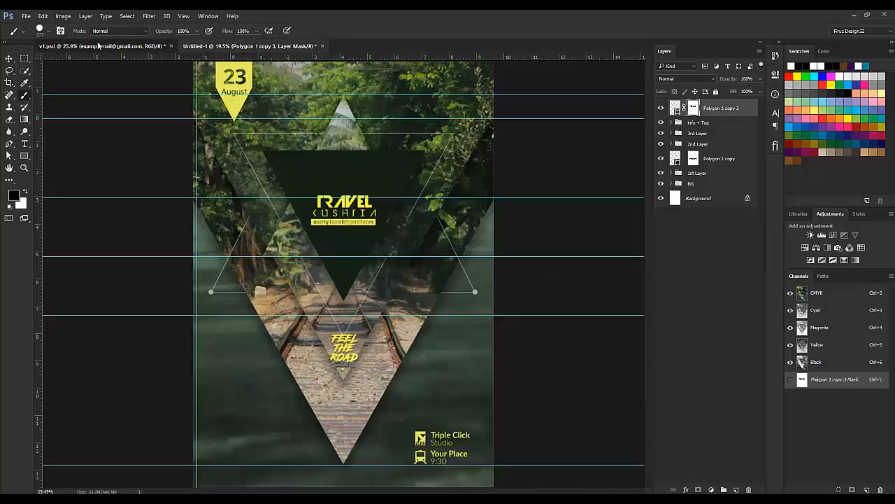
pyautogui.click(240, 46)
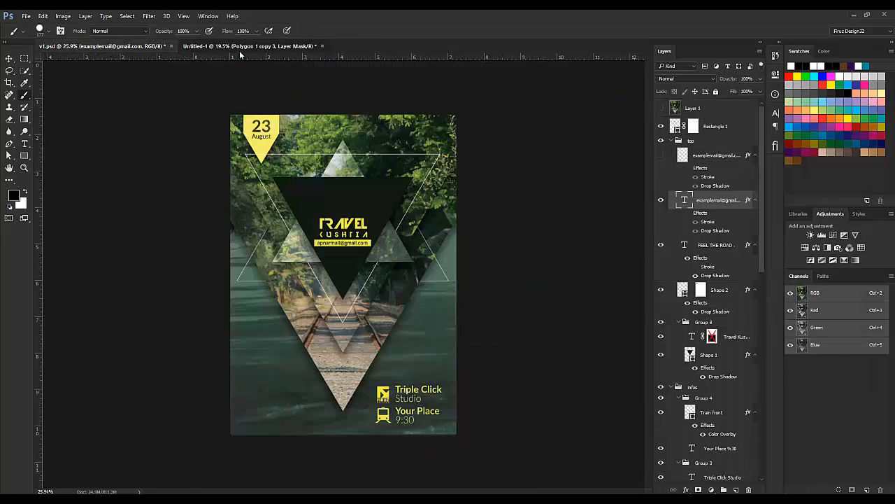
pyautogui.keyDown('shift'); pyautogui.click(709, 165); pyautogui.keyUp('shift')
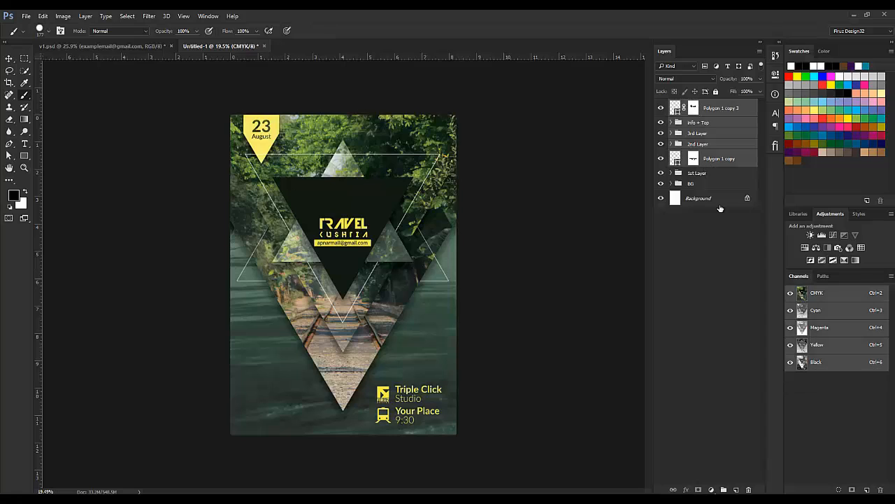
pyautogui.click(720, 208)
pyautogui.click(717, 105)
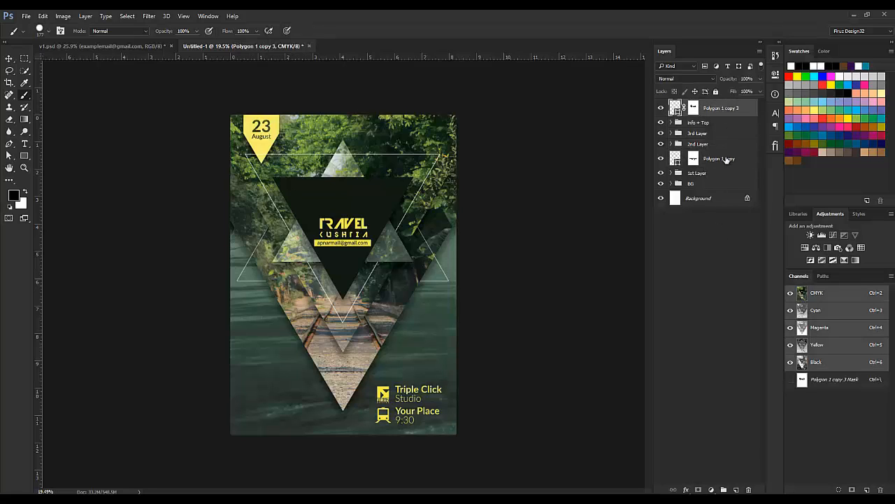
pyautogui.keyDown('ctrl'); pyautogui.click(727, 160); pyautogui.keyUp('ctrl')
pyautogui.hotkey('ctrl', 't')
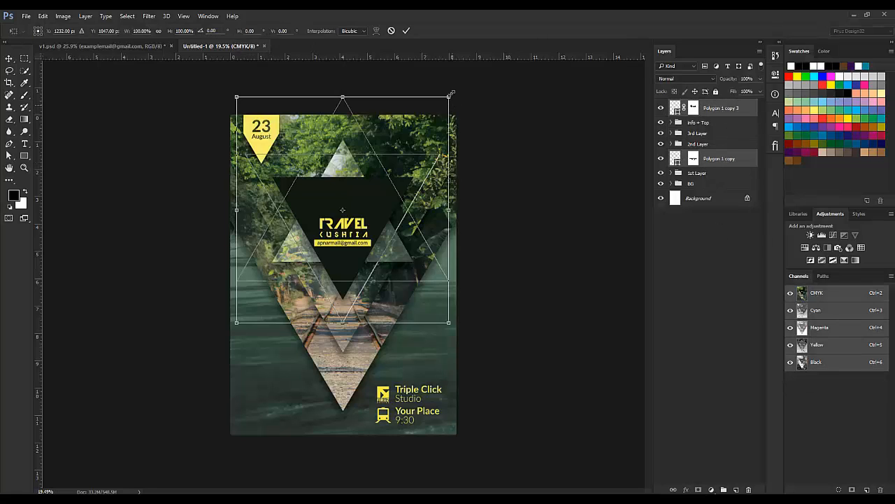
pyautogui.moveTo(448, 98); pyautogui.dragTo(447, 100)
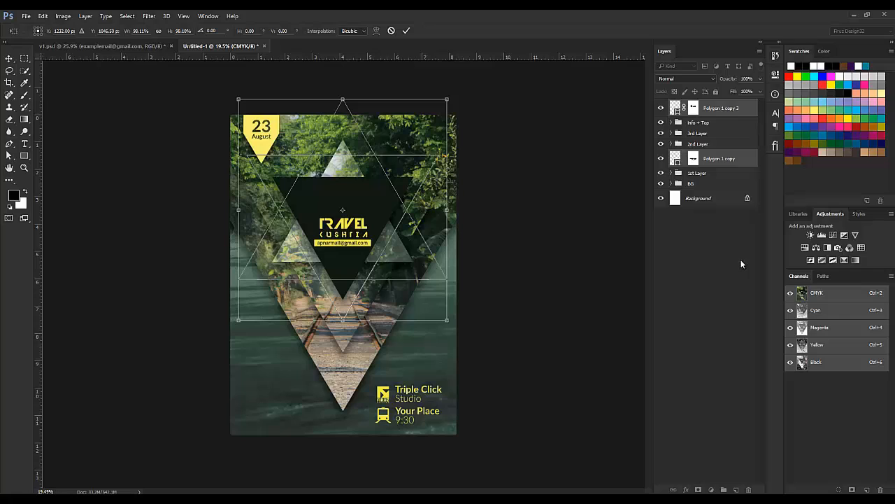
pyautogui.press('Return')
# Step: Nudge the Polygon 1 copy 3 outline triangle a few pixels vertically with the arrow keys
pyautogui.click(718, 278)
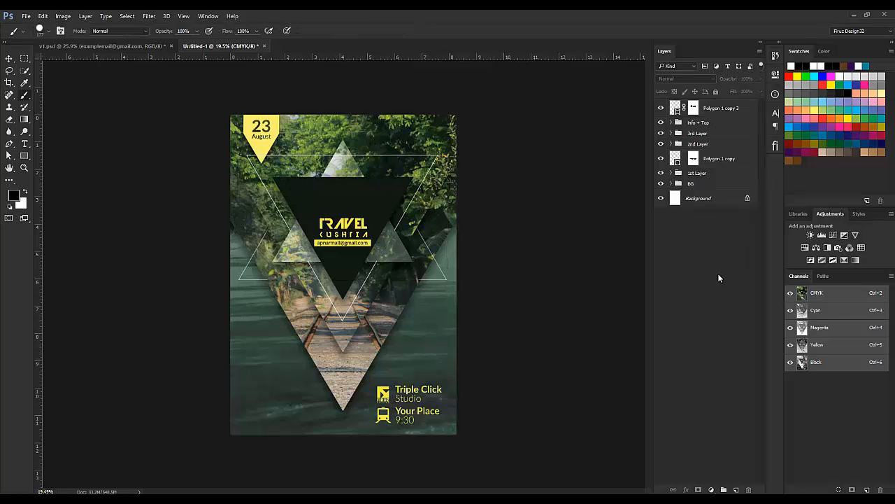
pyautogui.click(729, 109)
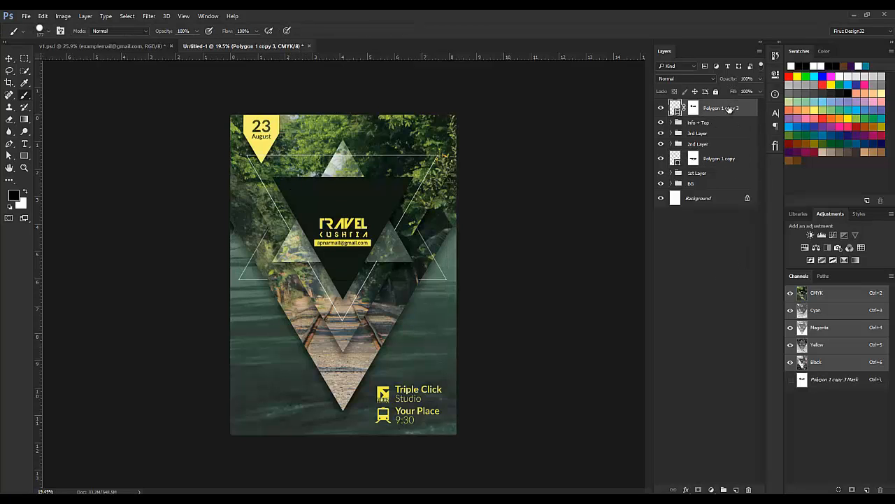
pyautogui.click(10, 58)
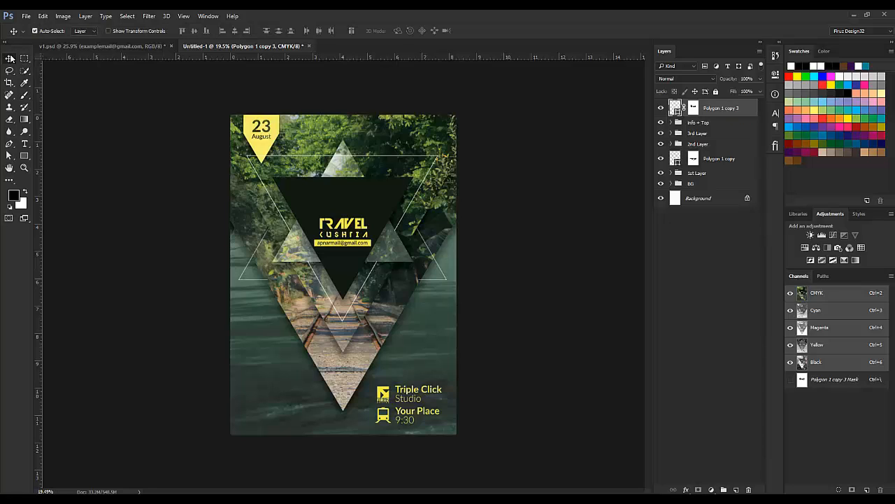
pyautogui.hotkey('shift', 'Down')
pyautogui.hotkey('shift', 'Down')
pyautogui.hotkey('shift', 'Down')
pyautogui.hotkey('shift', 'Down')
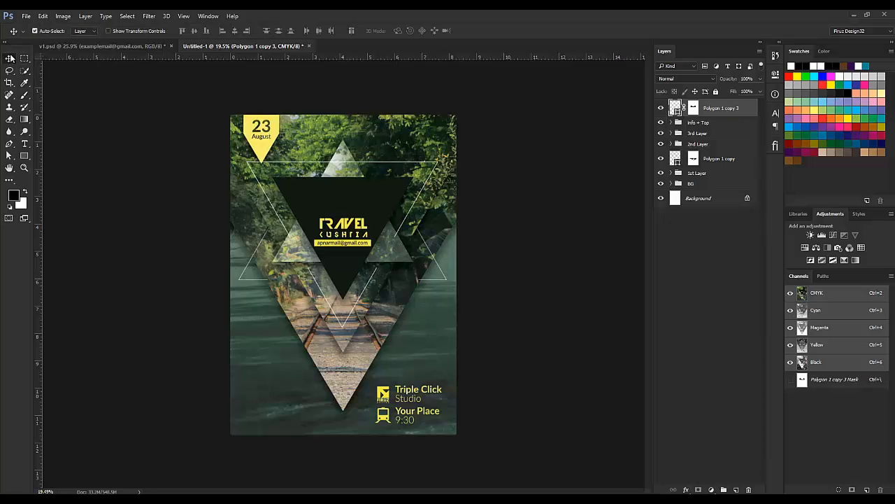
pyautogui.hotkey('shift', 'Up')
pyautogui.hotkey('shift', 'Up')
pyautogui.hotkey('shift', 'Up')
pyautogui.hotkey('shift', 'Up')
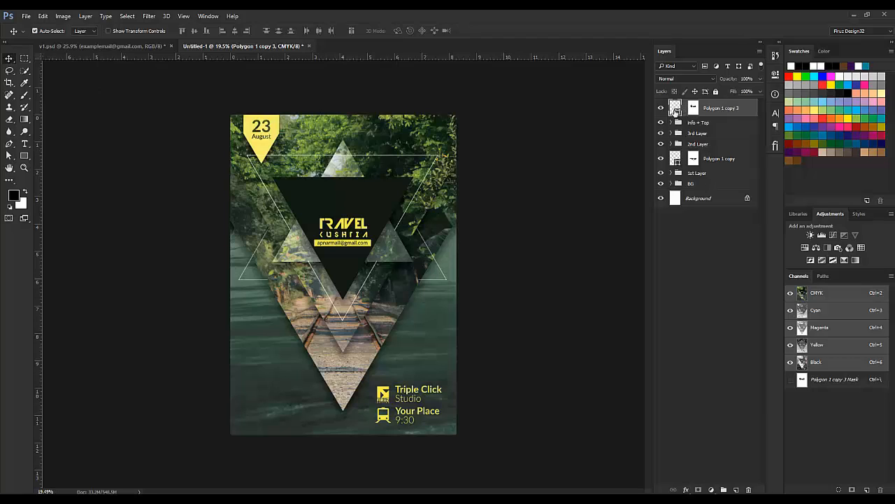
pyautogui.hotkey('shift', 'Down')
pyautogui.hotkey('shift', 'Down')
pyautogui.hotkey('shift', 'Down')
pyautogui.hotkey('shift', 'Down')
pyautogui.hotkey('shift', 'Down')
pyautogui.hotkey('shift', 'Down')
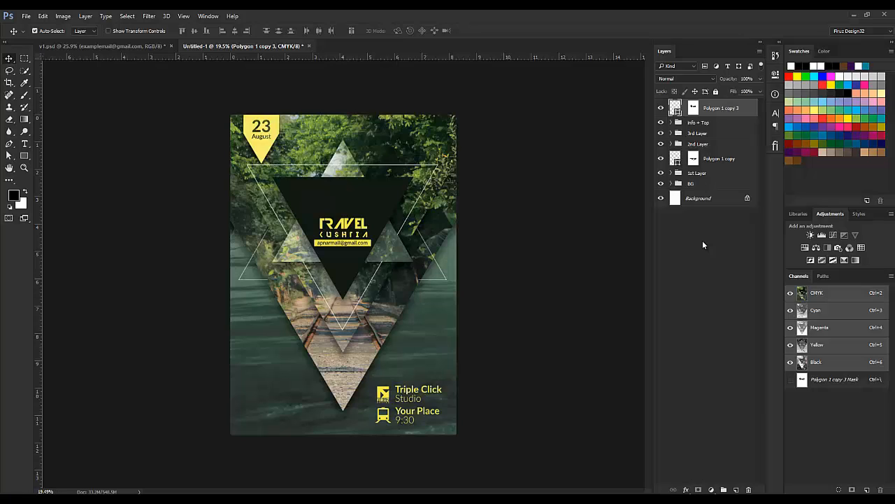
pyautogui.hotkey('shift', 'Down')
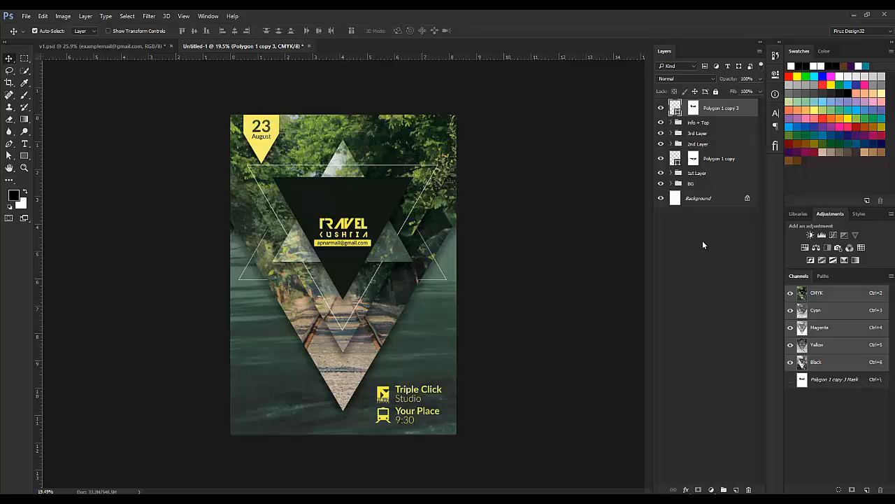
pyautogui.hotkey('shift', 'Up')
pyautogui.hotkey('shift', 'Up')
pyautogui.hotkey('shift', 'Up')
pyautogui.hotkey('shift', 'Up')
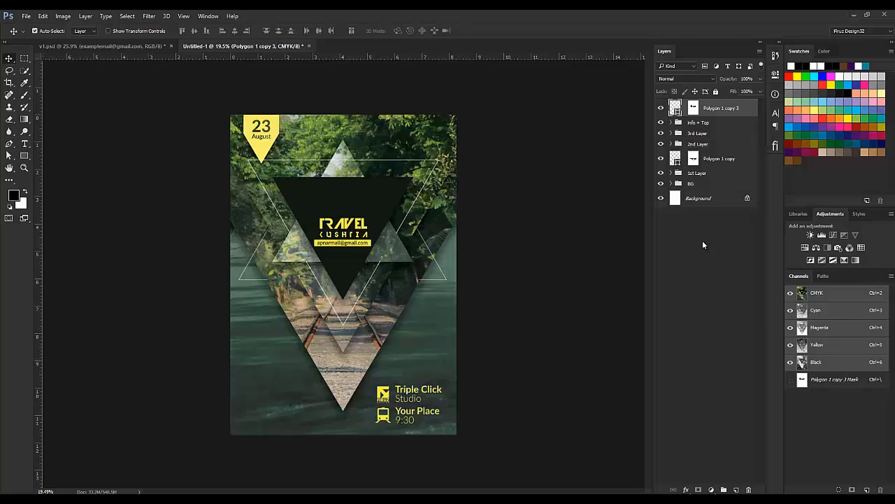
pyautogui.press('Down')
pyautogui.press('Down')
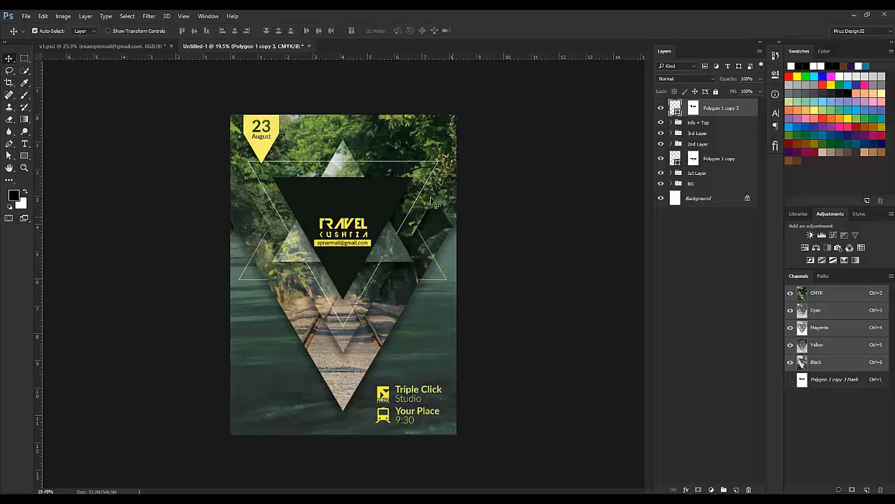
pyautogui.press('Down')
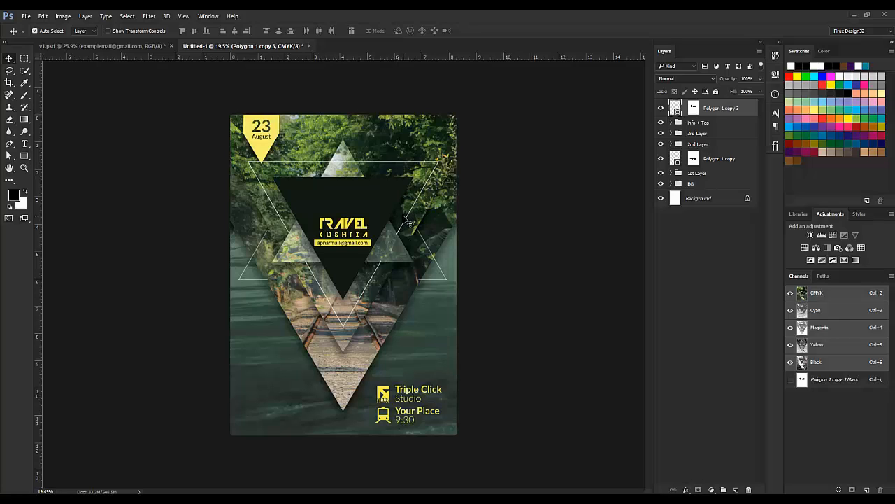
# Step: Touch up the Polygon 1 copy and Polygon 1 copy 3 masks where outlines overlap the photo triangles
pyautogui.click(694, 159)
pyautogui.hotkey('ctrl', '+')
pyautogui.hotkey('ctrl', '+')
pyautogui.hotkey('ctrl', '+')
pyautogui.hotkey('ctrl', '+')
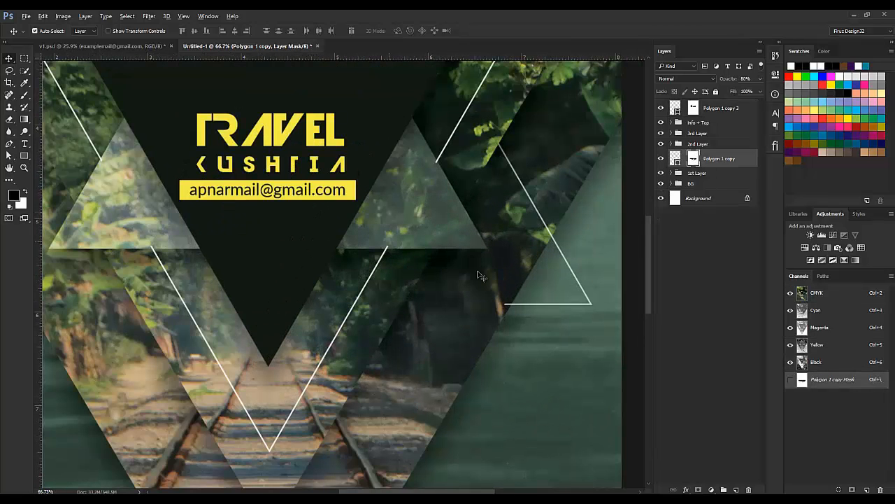
pyautogui.press('b')
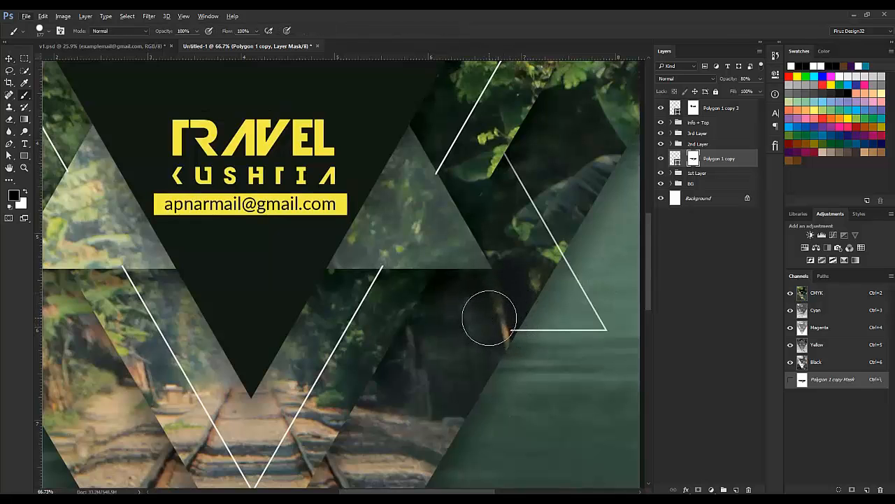
pyautogui.moveTo(337, 297); pyautogui.dragTo(438, 282)
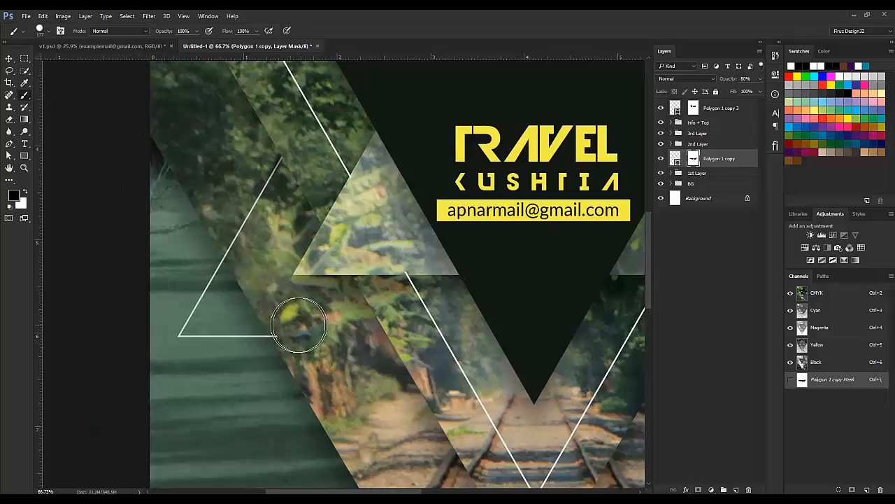
pyautogui.scroll(-5, 512, 283)
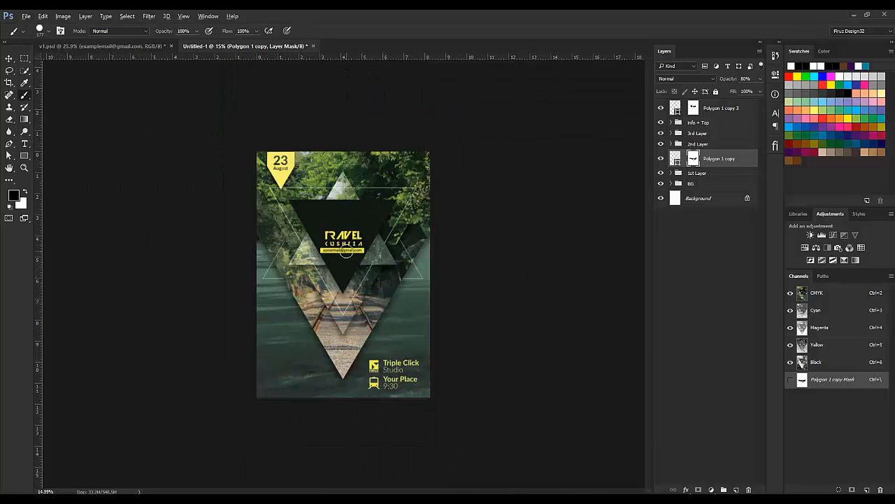
pyautogui.scroll(4, 364, 269)
pyautogui.scroll(4, 354, 305)
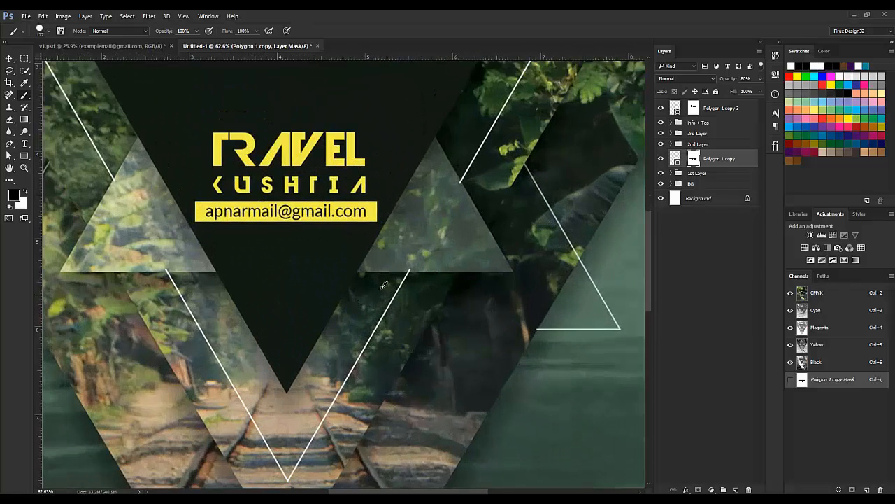
pyautogui.click(696, 109)
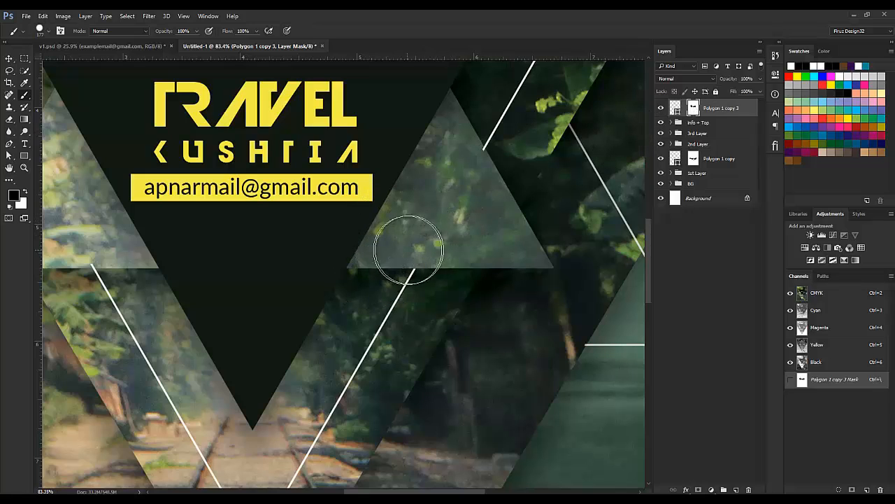
pyautogui.moveTo(344, 253); pyautogui.dragTo(421, 271)
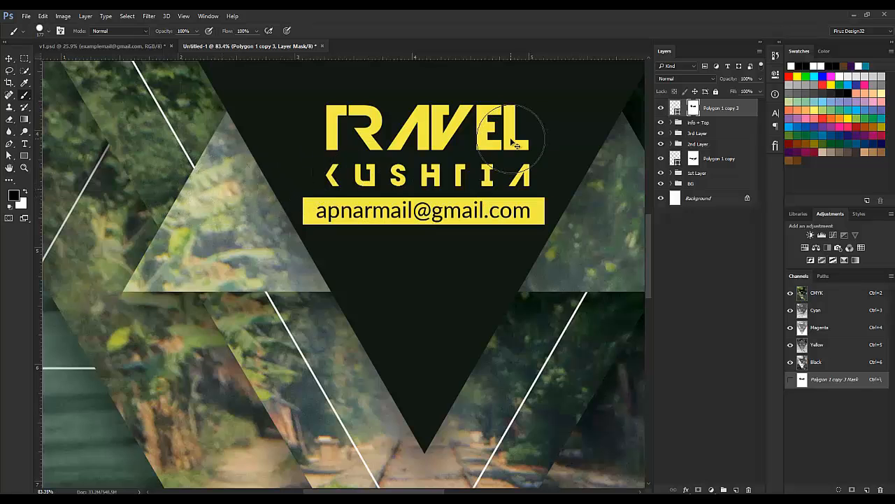
pyautogui.hotkey('ctrl', '-')
pyautogui.hotkey('ctrl', '0')
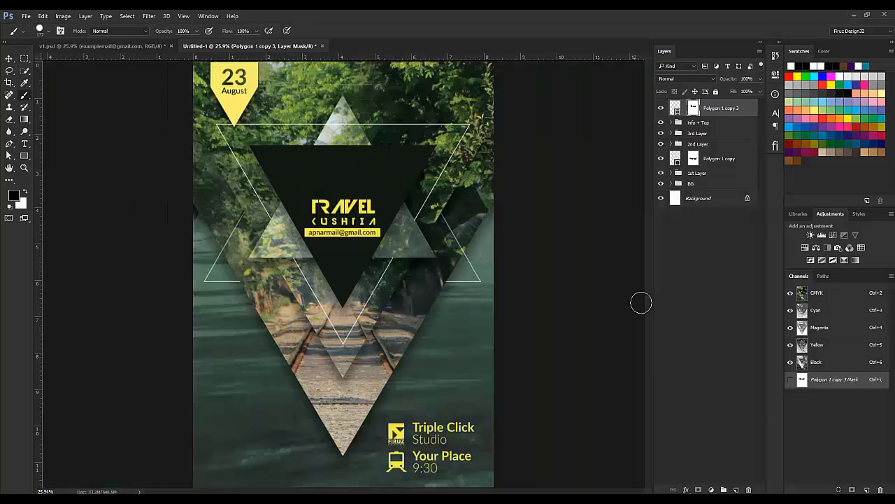
# Step: Draw a small circle with the Ellipse tool at the outline triangle's right corner
pyautogui.click(717, 160)
pyautogui.click(25, 157)
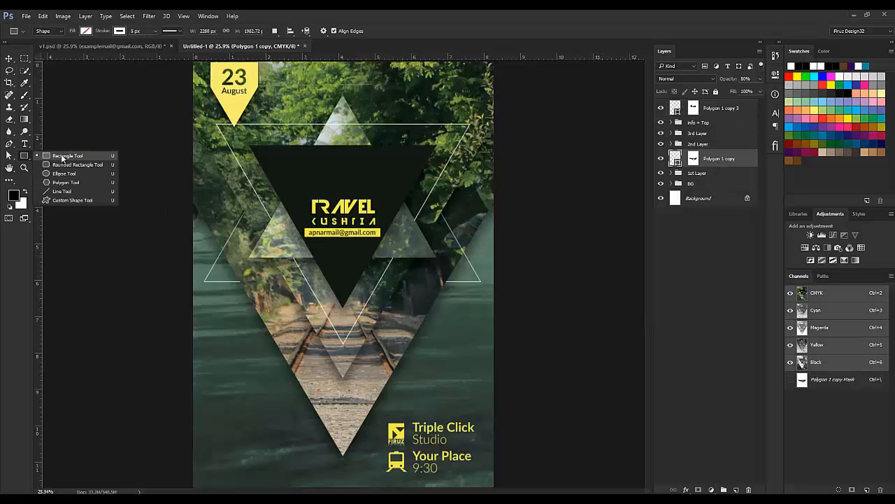
pyautogui.click(66, 166)
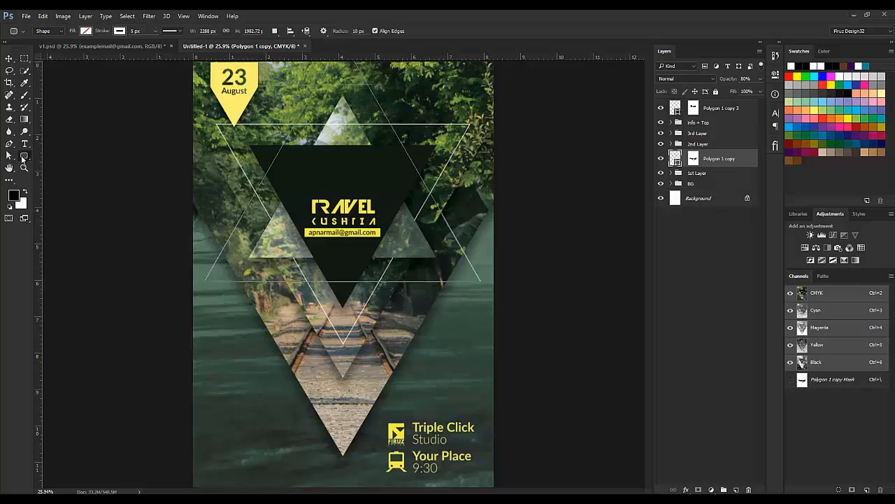
pyautogui.click(24, 156)
pyautogui.click(63, 174)
pyautogui.moveTo(479, 279); pyautogui.dragTo(488, 284)
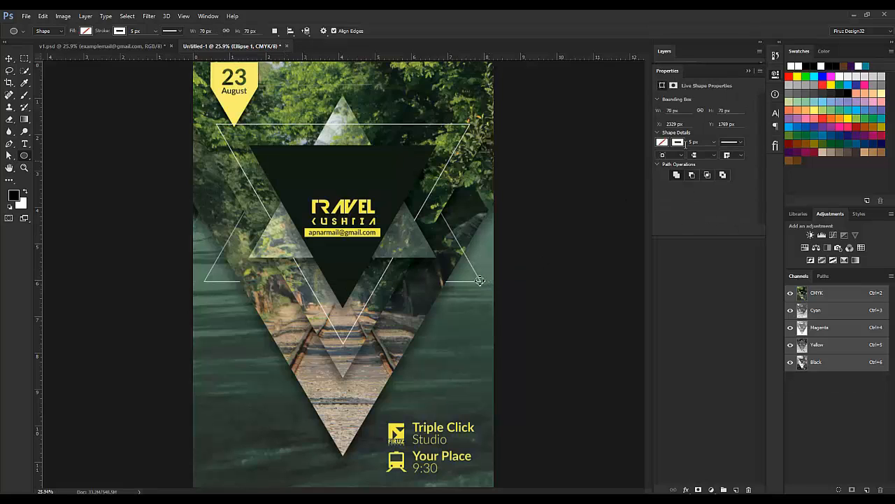
# Step: Fill the Ellipse 1 circle with white
pyautogui.click(678, 142)
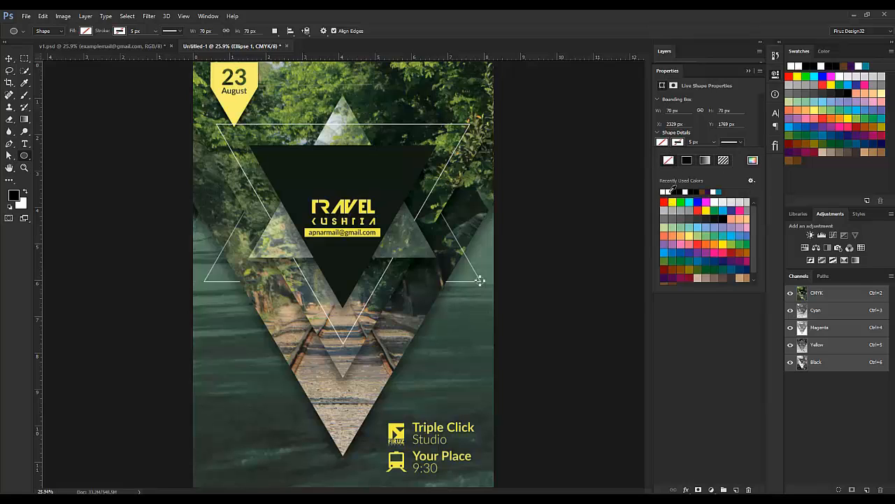
pyautogui.click(666, 190)
pyautogui.click(596, 79)
pyautogui.click(746, 72)
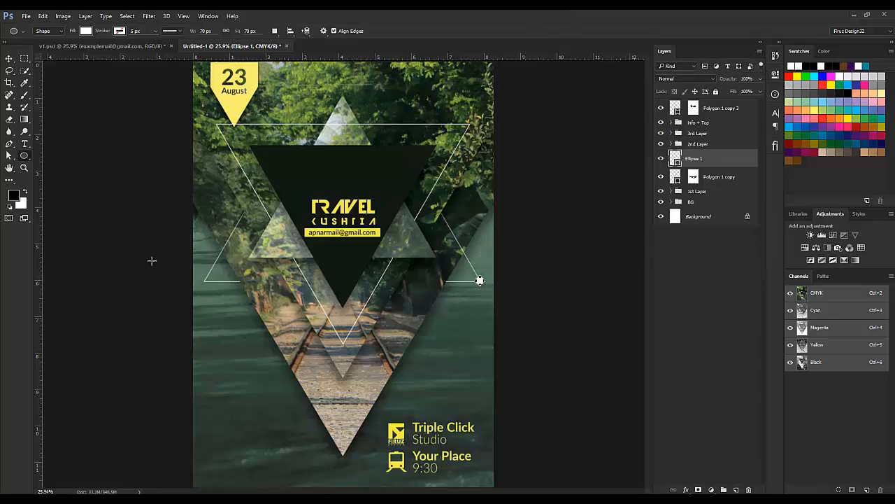
pyautogui.click(9, 58)
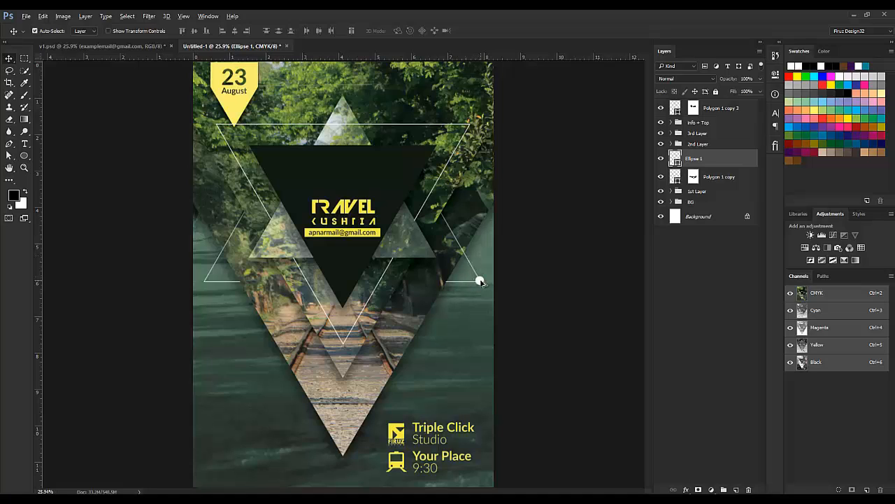
# Step: Copy the white dot to the triangle's left corner and set both ellipses to 80% opacity
pyautogui.moveTo(480, 281); pyautogui.dragTo(204, 288)
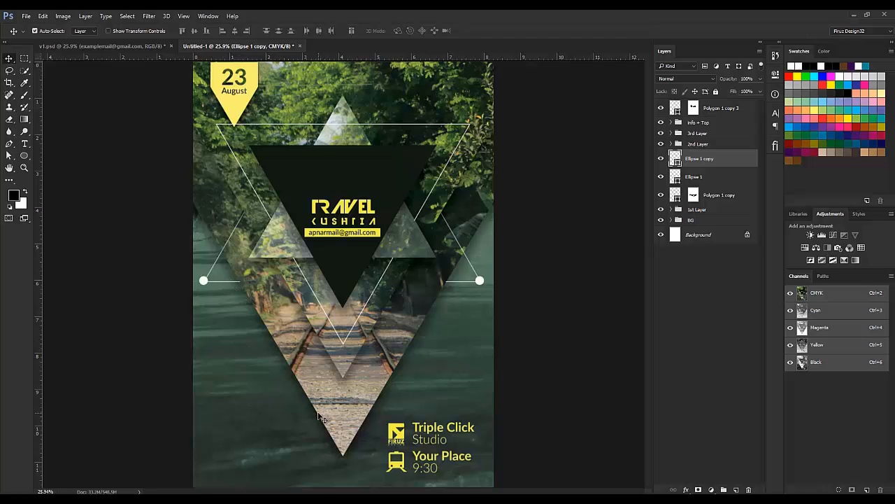
pyautogui.keyDown('shift'); pyautogui.click(706, 177); pyautogui.keyUp('shift')
pyautogui.click(726, 79)
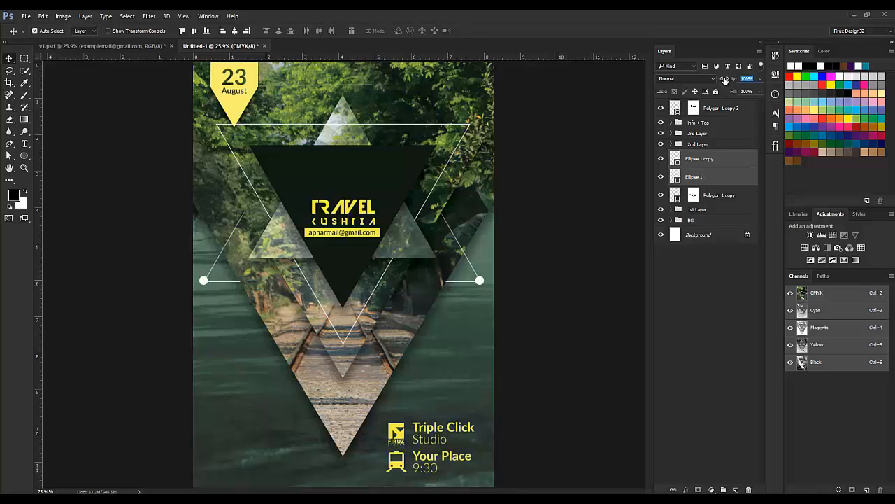
pyautogui.write('80')
pyautogui.click(693, 327)
# Step: Reselect the Ellipse 1 and Ellipse 1 copy layers together
pyautogui.click(700, 177)
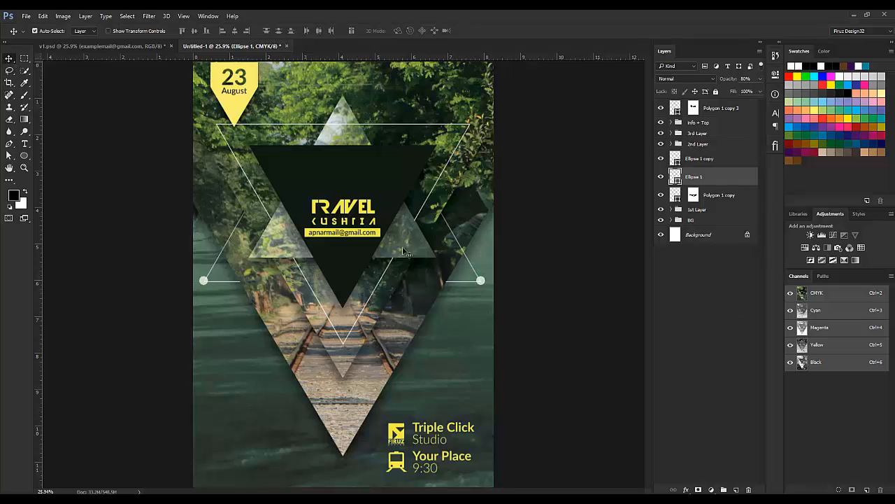
pyautogui.click(714, 160)
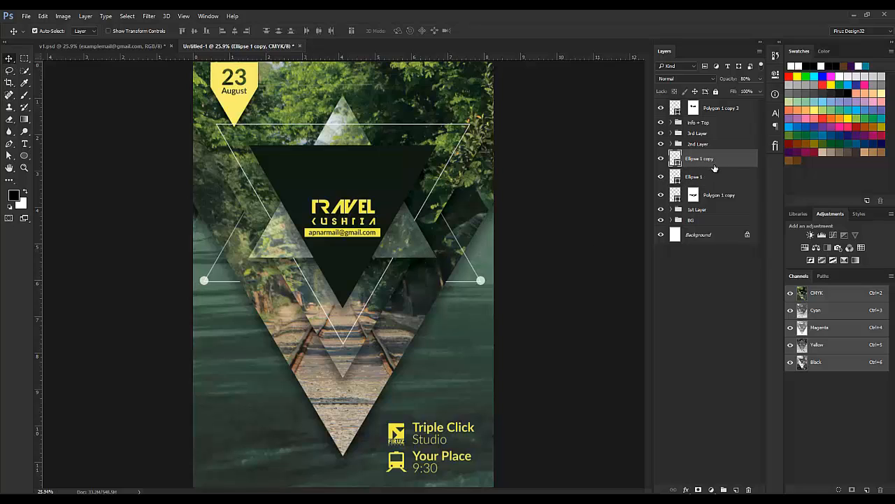
pyautogui.keyDown('shift'); pyautogui.click(712, 176); pyautogui.keyUp('shift')
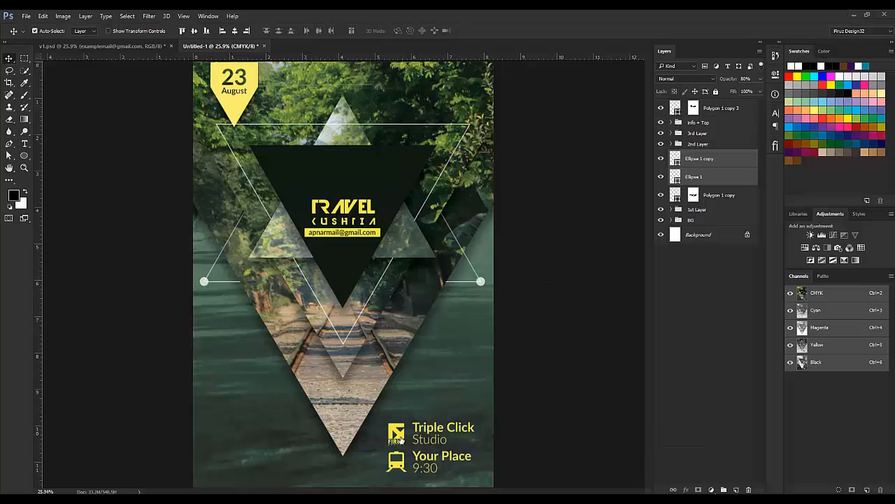
# Step: In Untitled-1, select the icon group, Your Place 9:30 and Triple Click Studio layers
pyautogui.click(119, 46)
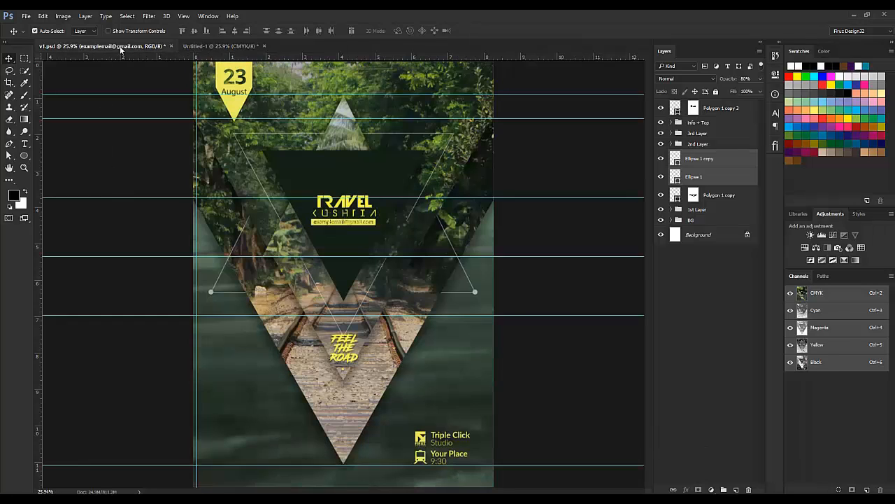
pyautogui.click(220, 46)
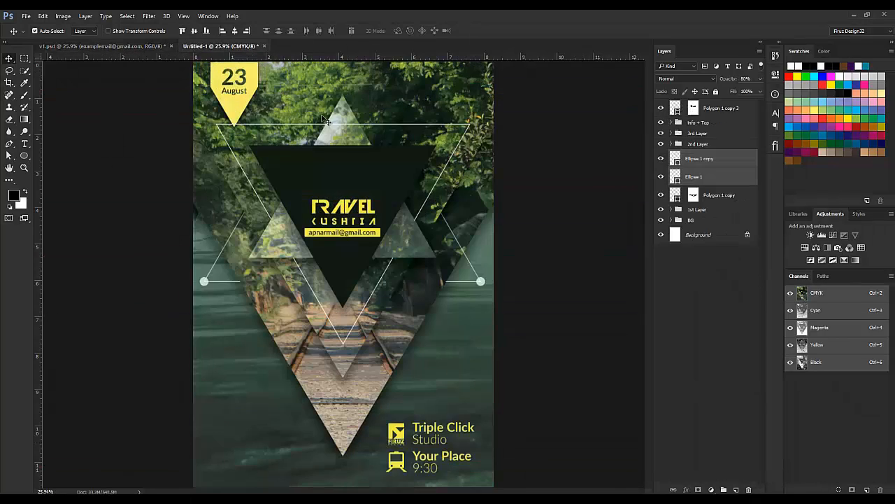
pyautogui.click(673, 123)
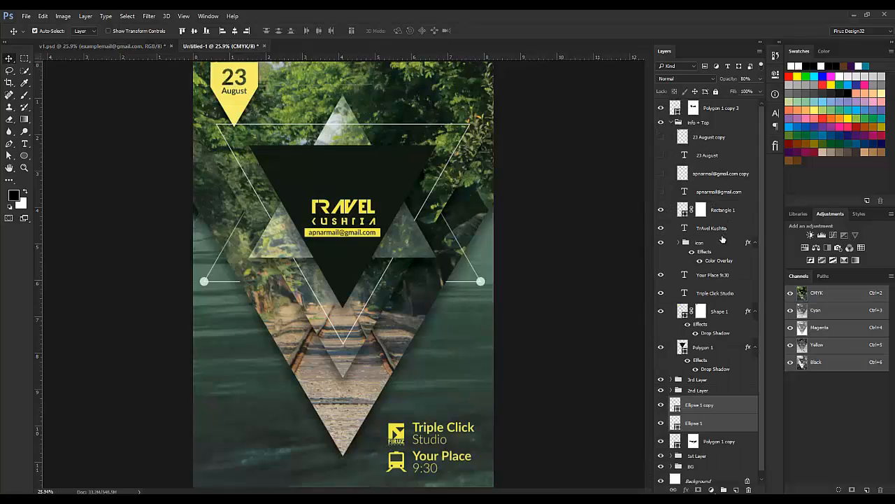
pyautogui.click(716, 230)
pyautogui.click(678, 243)
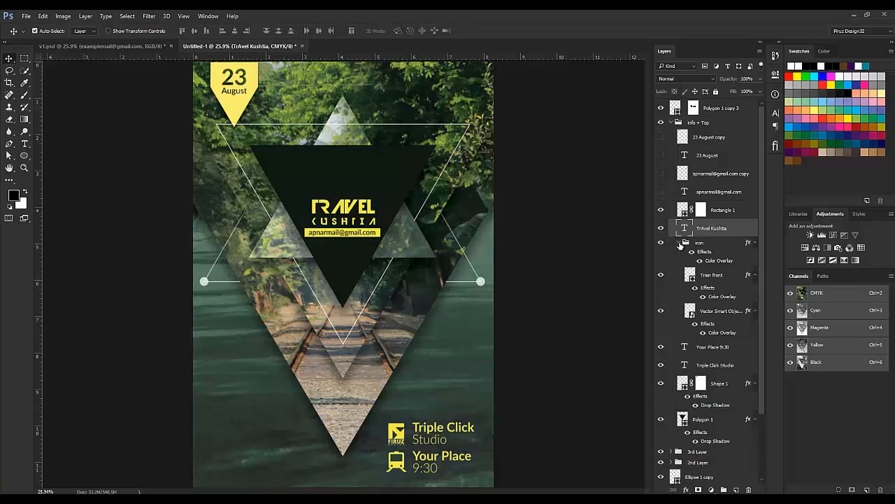
pyautogui.click(678, 243)
pyautogui.click(712, 252)
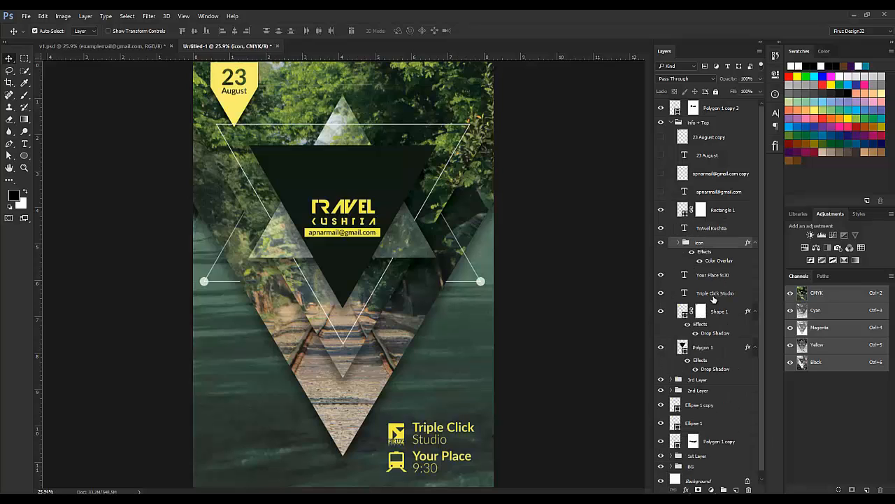
pyautogui.keyDown('shift'); pyautogui.click(714, 295); pyautogui.keyUp('shift')
# Step: Group the three selected layers and name the group 'lower info'
pyautogui.hotkey('ctrl', 'g')
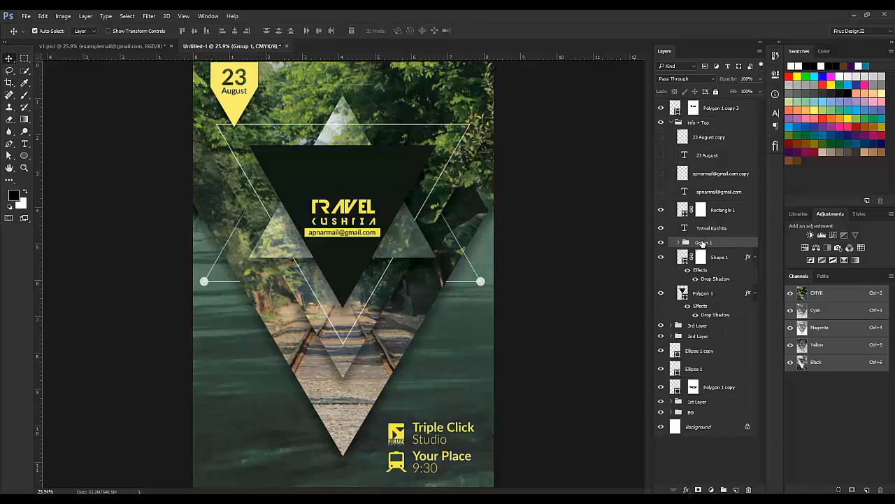
pyautogui.doubleClick(703, 242)
pyautogui.write('in')
pyautogui.write('wer info')
pyautogui.press('Return')
# Step: Scale the lower info group down into the poster's lower-right corner
pyautogui.hotkey('ctrl', 't')
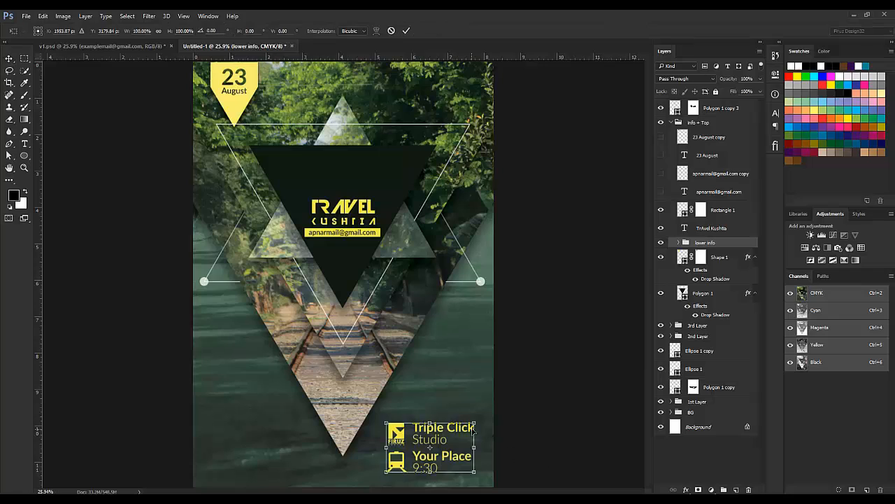
pyautogui.moveTo(473, 425); pyautogui.dragTo(455, 447)
pyautogui.press('Return')
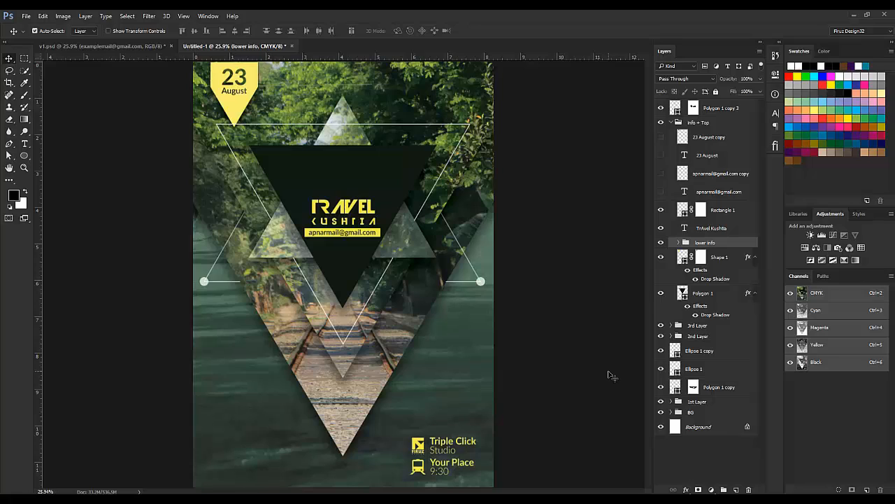
# Step: Collapse Info + Top and start a FEEL THE ROAD text layer in the lower triangle
pyautogui.click(672, 123)
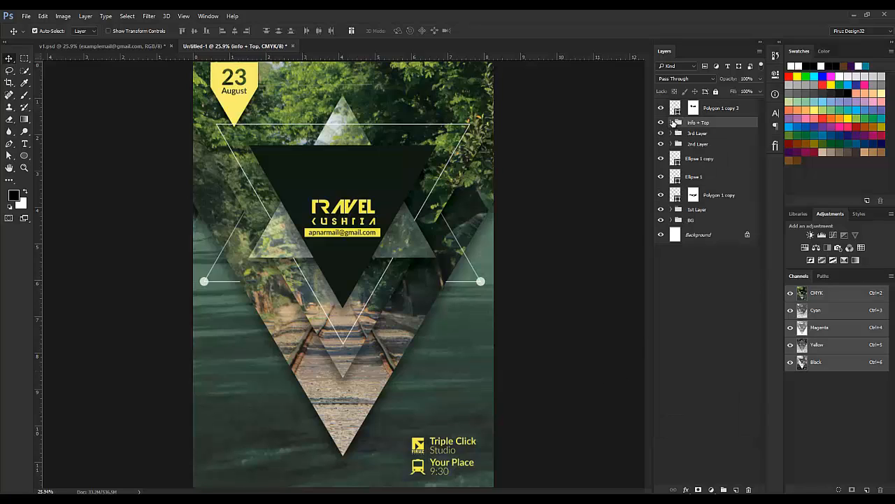
pyautogui.click(693, 332)
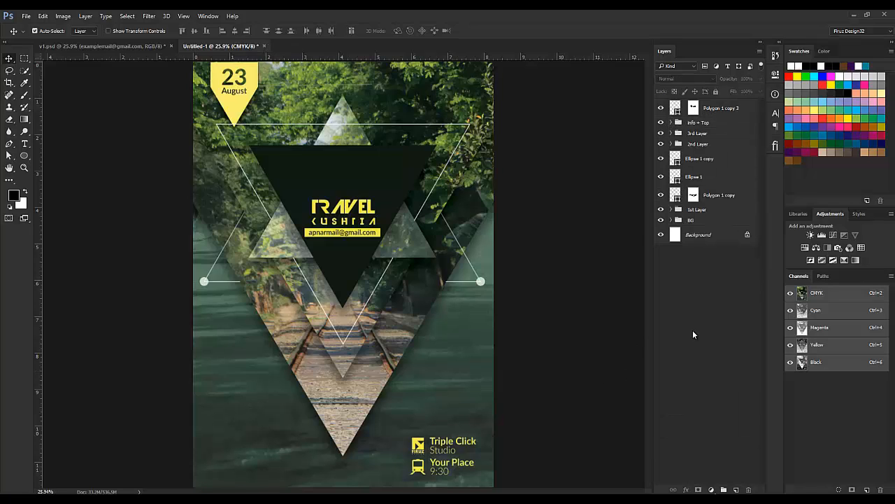
pyautogui.press('t')
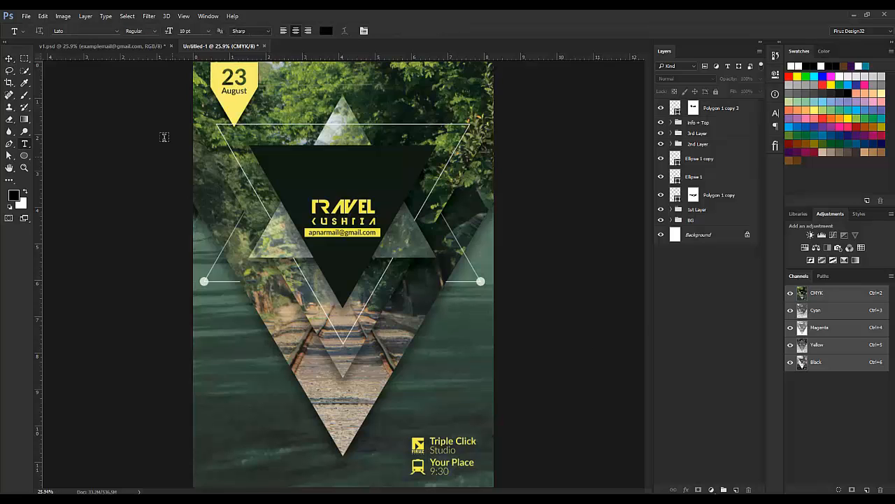
pyautogui.click(134, 47)
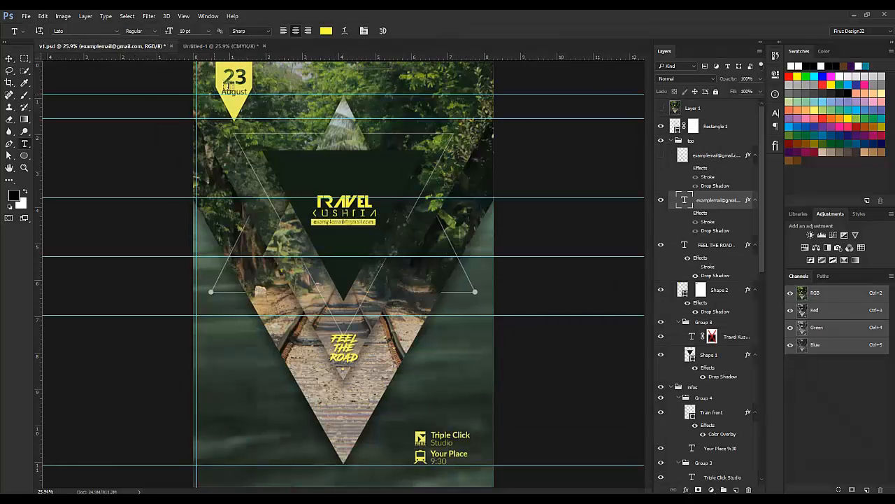
pyautogui.click(221, 46)
pyautogui.click(337, 345)
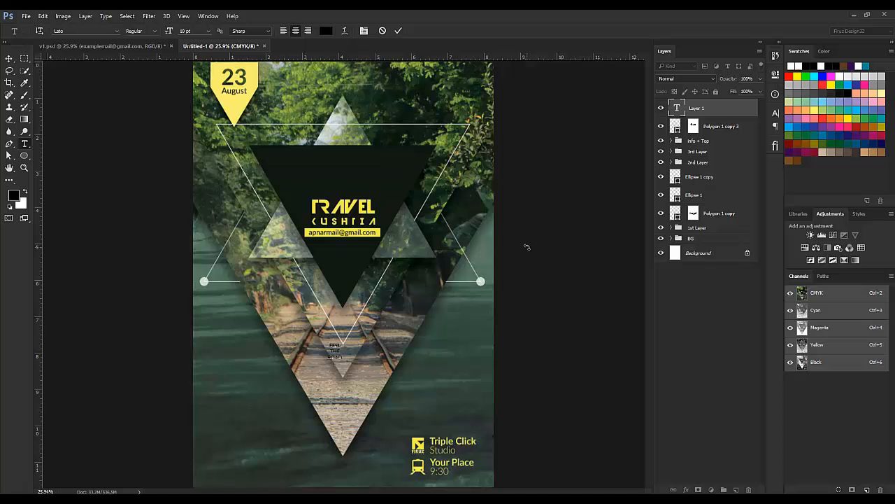
# Step: Set the FEEL THE ROAD text font to Road Rage
pyautogui.hotkey('ctrl', 'a')
pyautogui.click(86, 31)
pyautogui.write('roa')
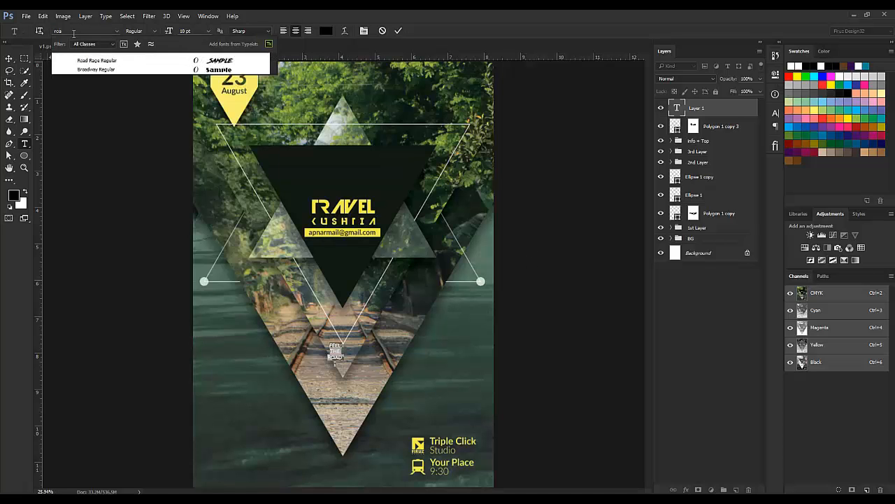
pyautogui.click(105, 60)
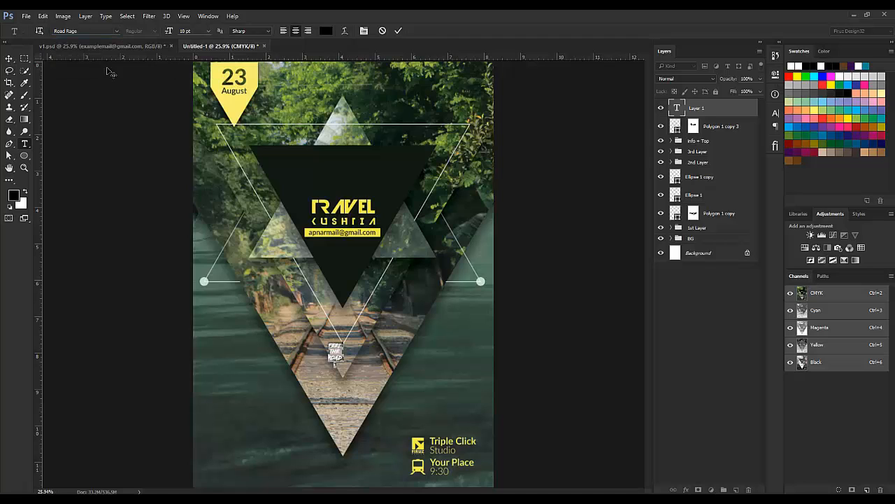
# Step: Colour the text with the TRAVEL title's yellow and enlarge it to 28 pt
pyautogui.click(776, 113)
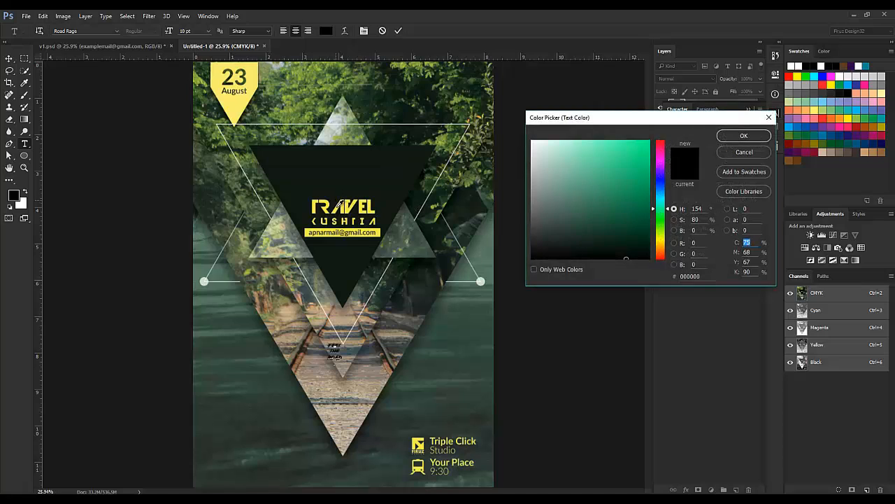
pyautogui.click(345, 202)
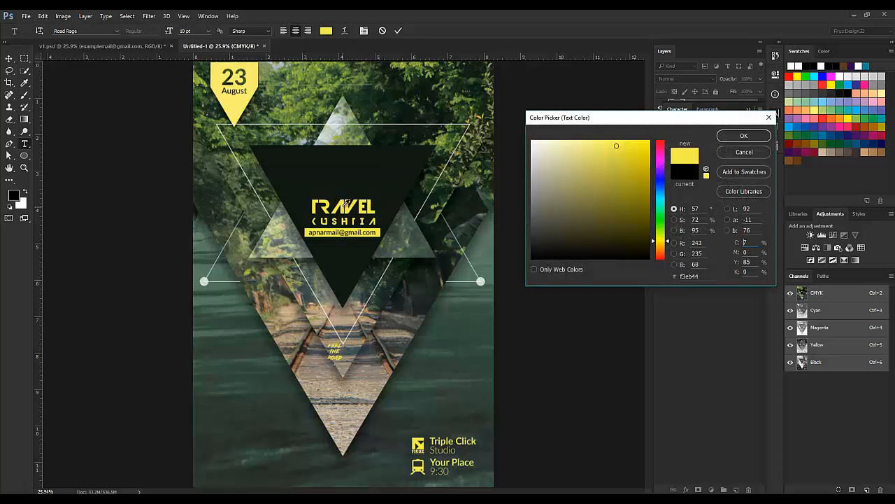
pyautogui.press('Return')
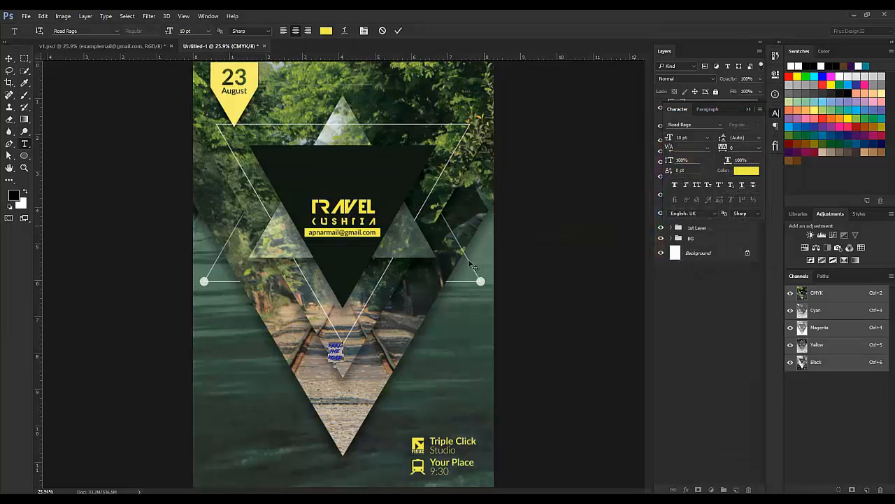
pyautogui.moveTo(670, 138); pyautogui.dragTo(678, 140)
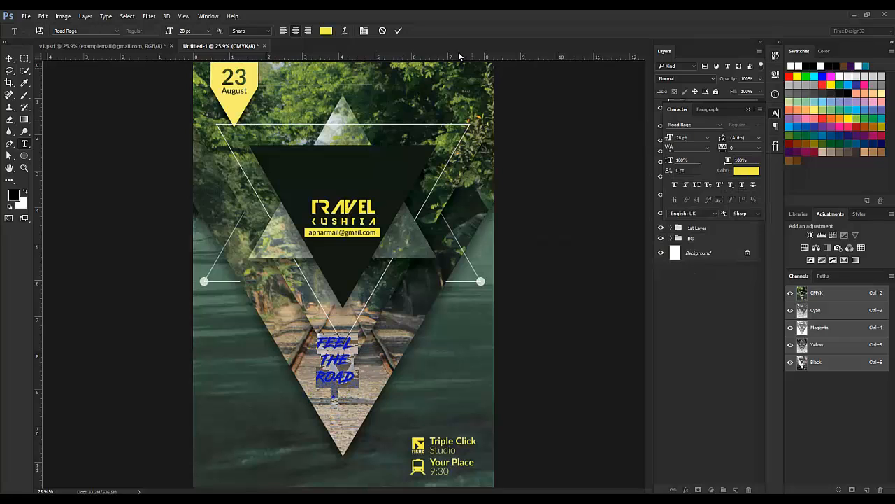
# Step: Commit the FEEL THE ROAD text and shift it slightly right
pyautogui.click(400, 31)
pyautogui.click(9, 58)
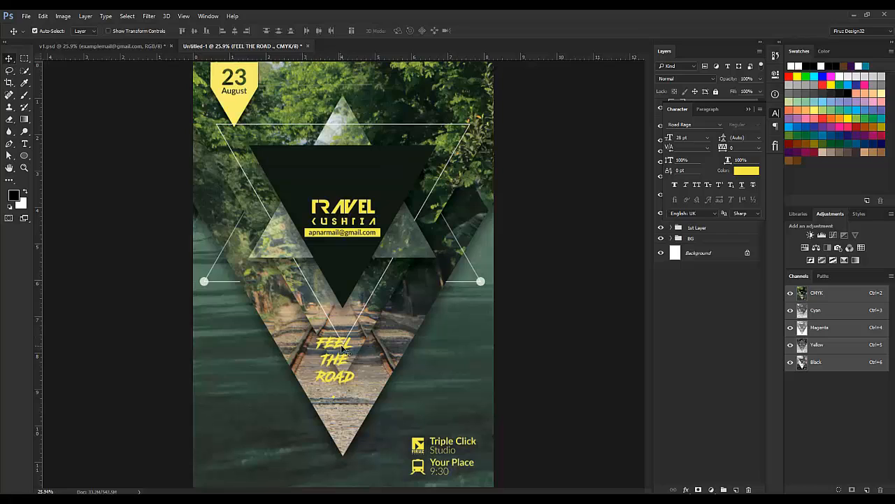
pyautogui.moveTo(344, 351); pyautogui.dragTo(350, 349)
# Step: Show the guides, nudge FEEL THE ROAD up and left, and scale it to about 82%
pyautogui.hotkey('ctrl', ';')
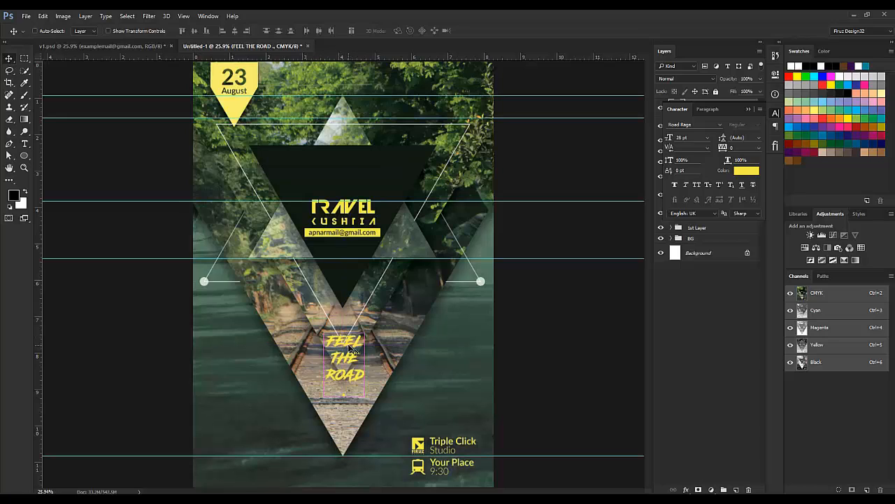
pyautogui.hotkey('ctrl', 't')
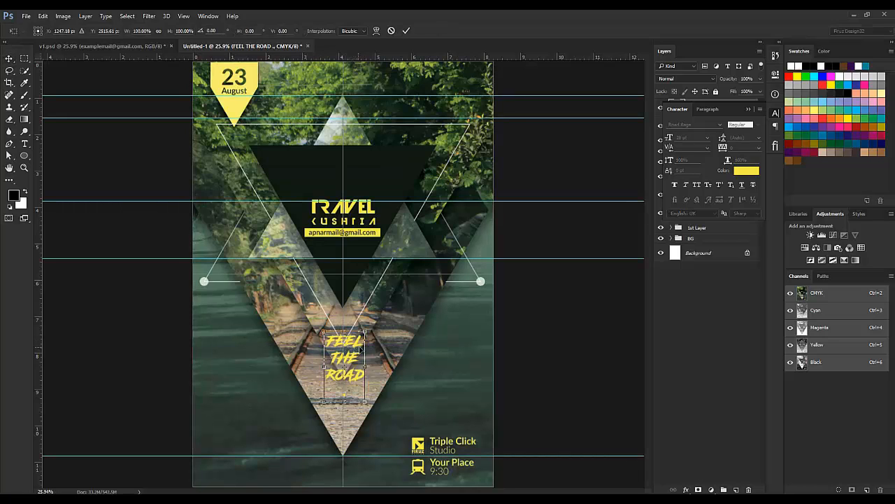
pyautogui.press('Left')
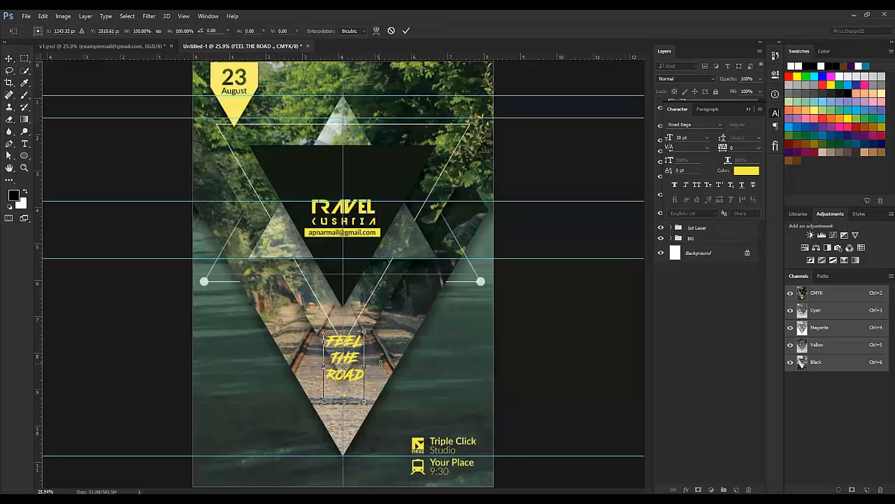
pyautogui.press('Left')
pyautogui.press('Left')
pyautogui.press('Up')
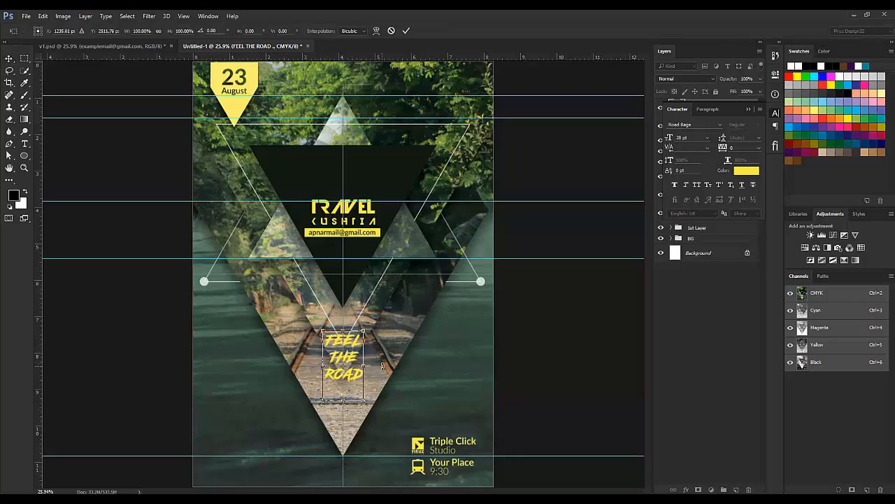
pyautogui.press('Up')
pyautogui.press('Up')
pyautogui.press('Up')
pyautogui.press('Up')
pyautogui.press('Up')
pyautogui.press('Up')
pyautogui.press('Up')
pyautogui.press('Up')
pyautogui.press('Up')
pyautogui.press('Up')
pyautogui.press('Up')
pyautogui.press('Up')
pyautogui.press('Up')
pyautogui.press('Up')
pyautogui.press('Up')
pyautogui.press('Up')
pyautogui.press('Up')
pyautogui.press('Up')
pyautogui.press('Up')
pyautogui.press('Up')
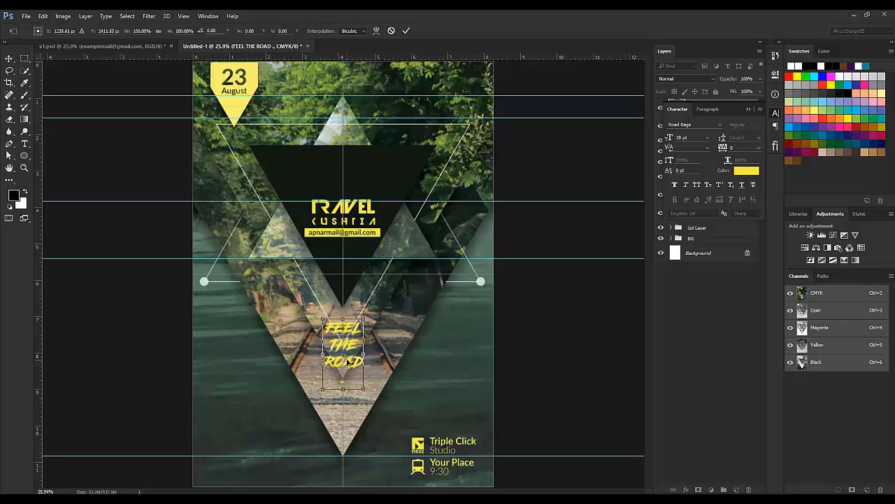
pyautogui.moveTo(364, 321); pyautogui.dragTo(359, 327)
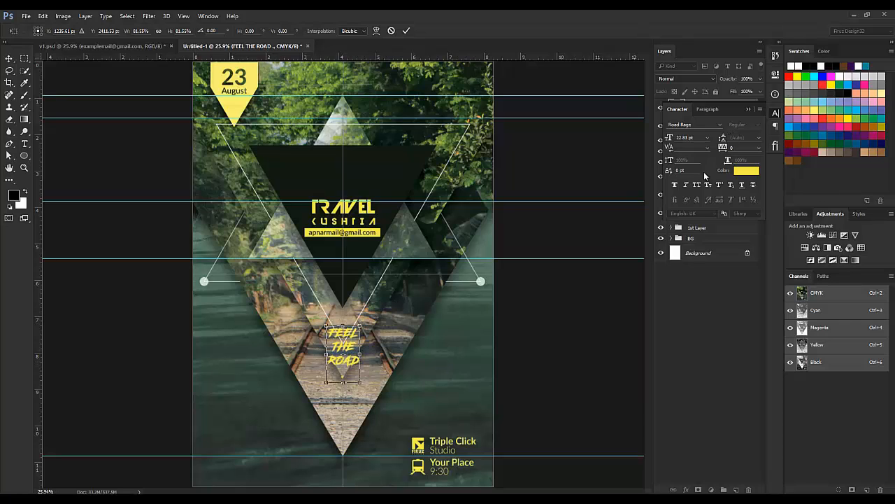
pyautogui.click(406, 31)
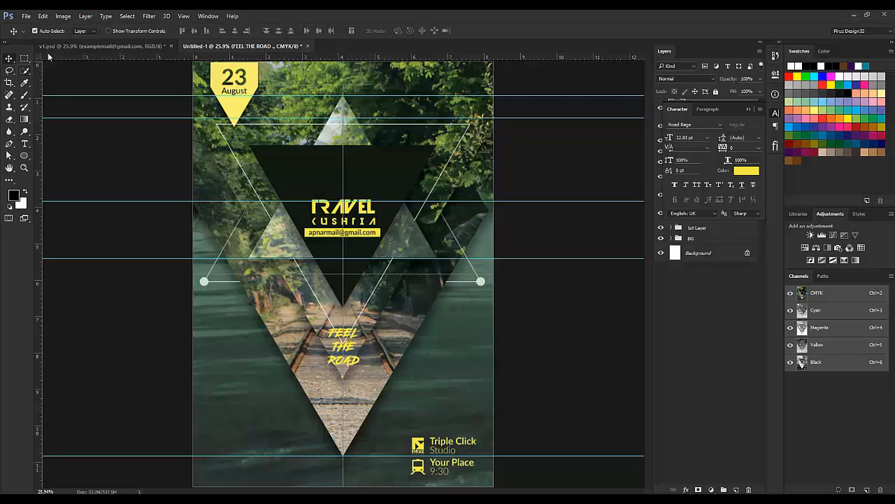
# Step: Reduce the FEEL THE ROAD leading to 22.01 pt and commit the edit
pyautogui.click(79, 46)
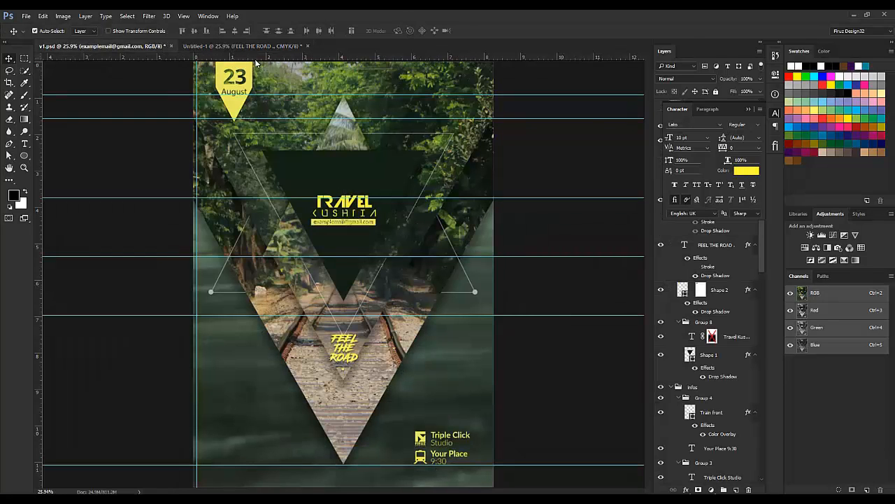
pyautogui.click(273, 45)
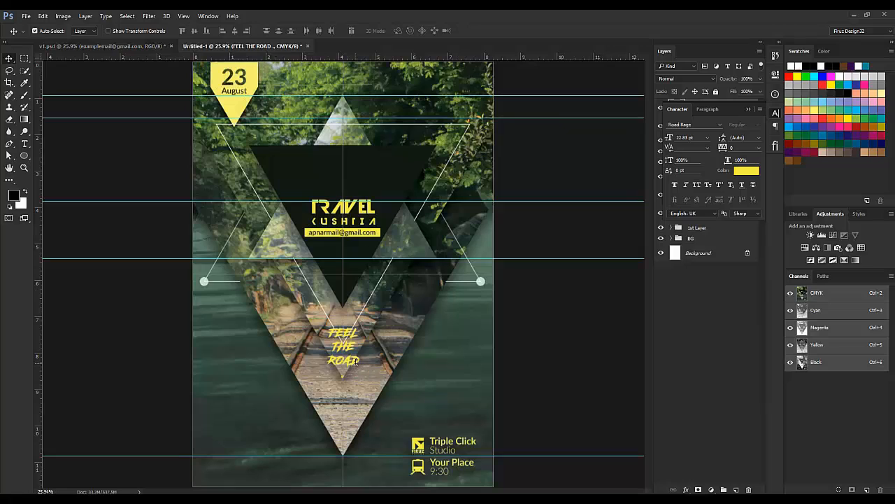
pyautogui.press('t')
pyautogui.click(356, 362)
pyautogui.hotkey('ctrl', 'a')
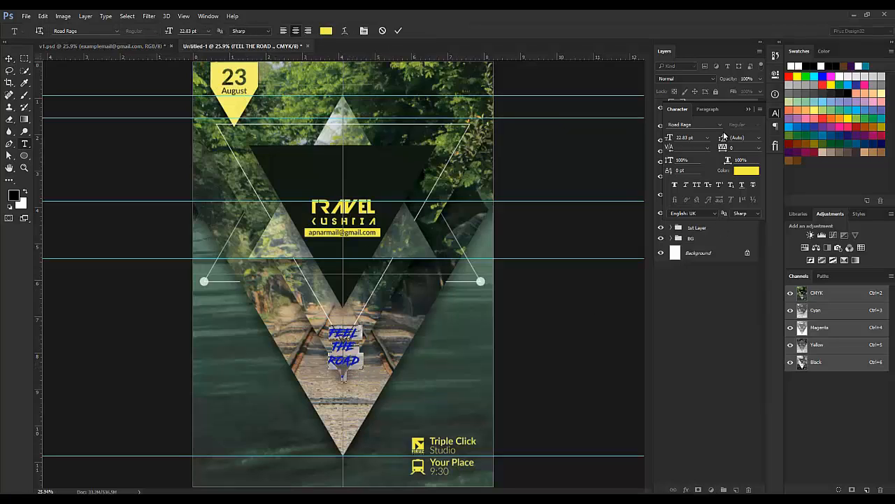
pyautogui.moveTo(724, 137); pyautogui.dragTo(730, 140)
pyautogui.click(398, 31)
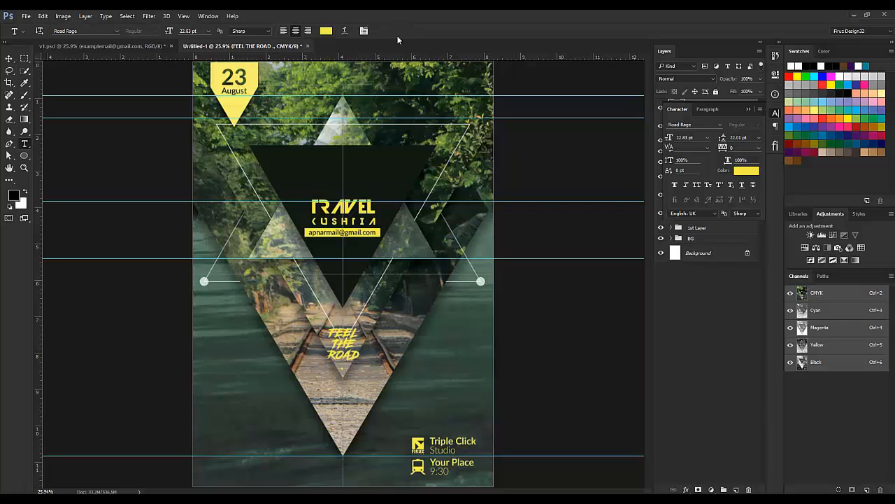
pyautogui.click(750, 109)
# Step: Add a drop shadow to FEEL THE ROAD with 18 px size and 28% opacity
pyautogui.doubleClick(750, 110)
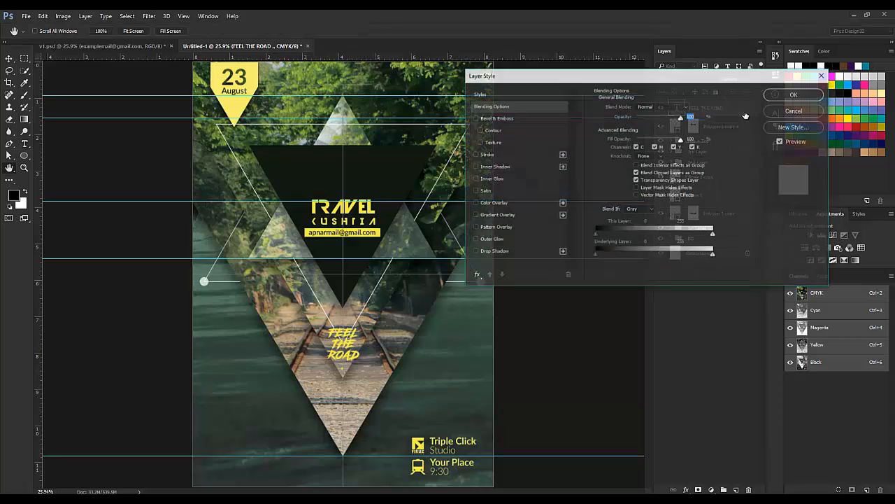
pyautogui.click(505, 252)
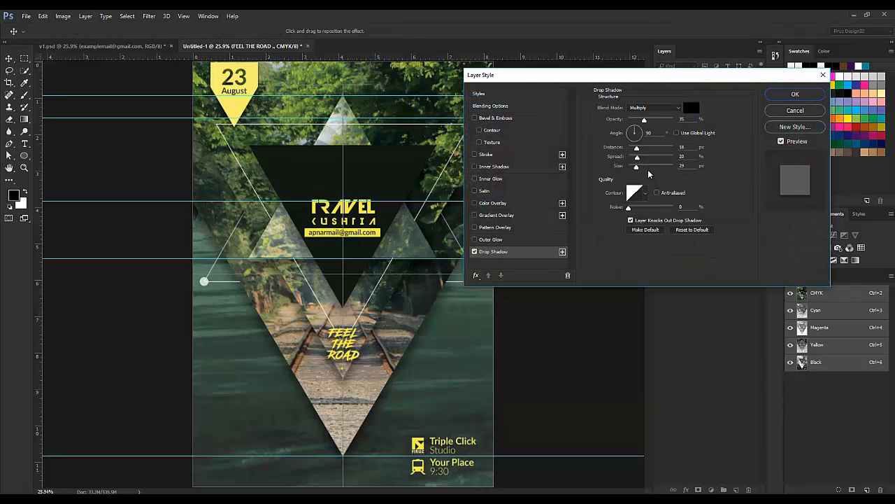
pyautogui.moveTo(637, 166); pyautogui.dragTo(634, 167)
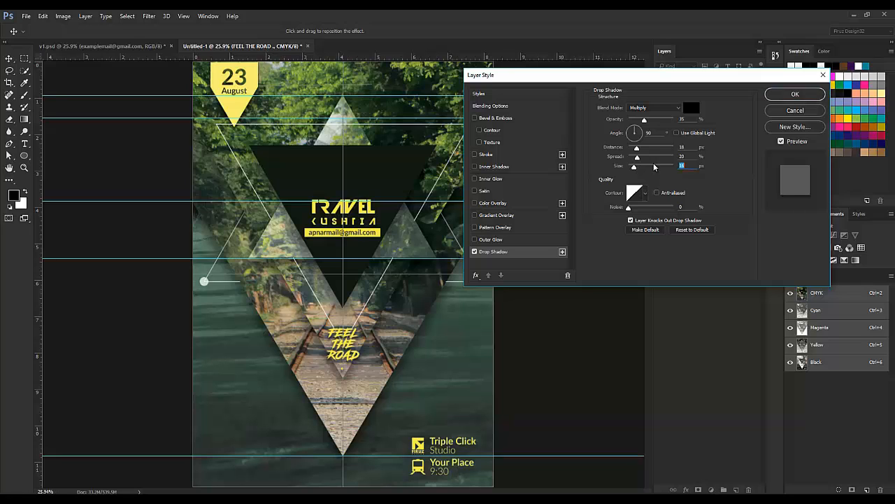
pyautogui.click(794, 96)
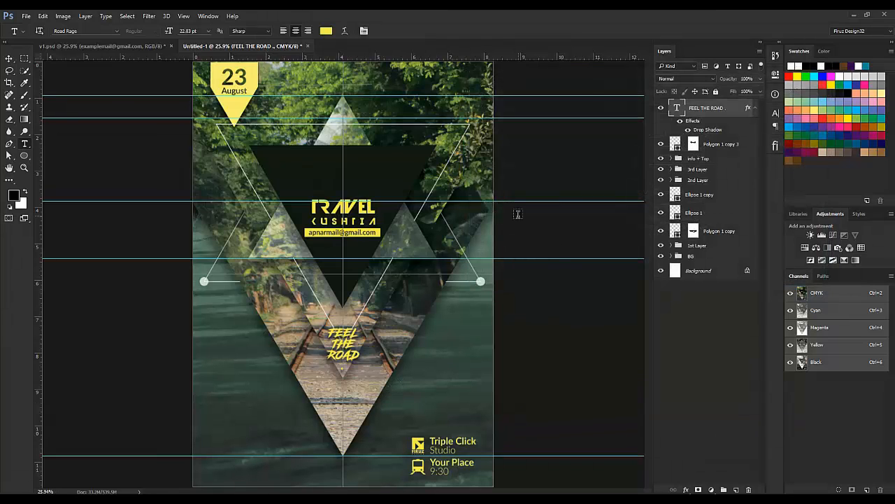
pyautogui.click(118, 45)
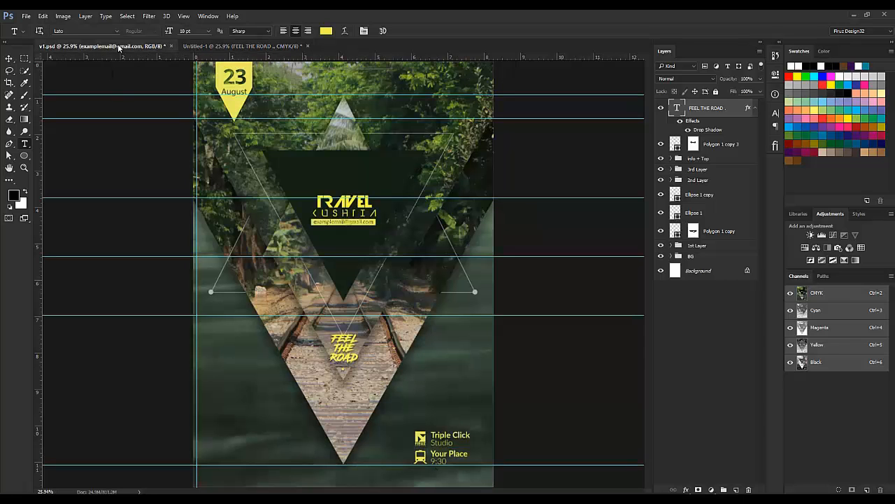
pyautogui.click(280, 46)
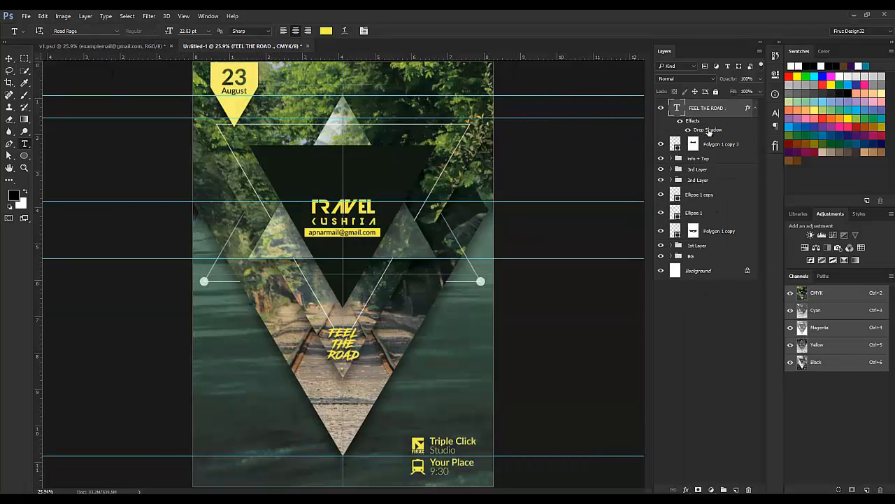
pyautogui.doubleClick(708, 130)
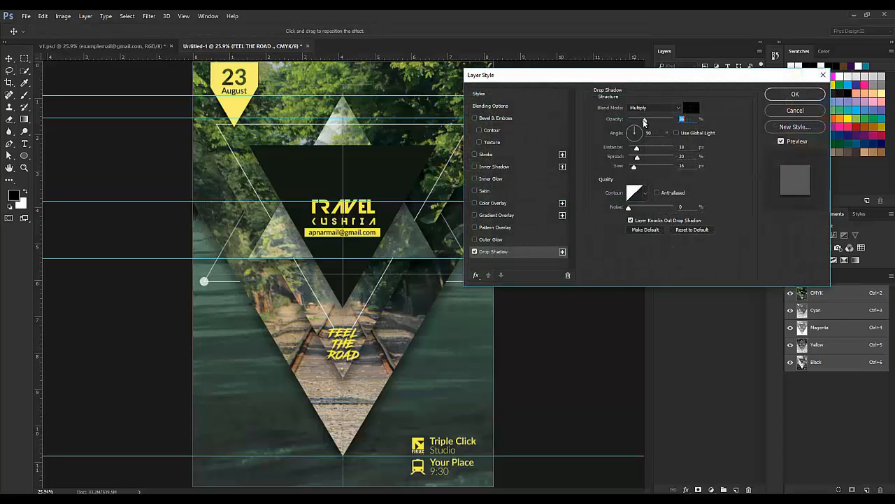
pyautogui.moveTo(645, 121); pyautogui.dragTo(632, 152)
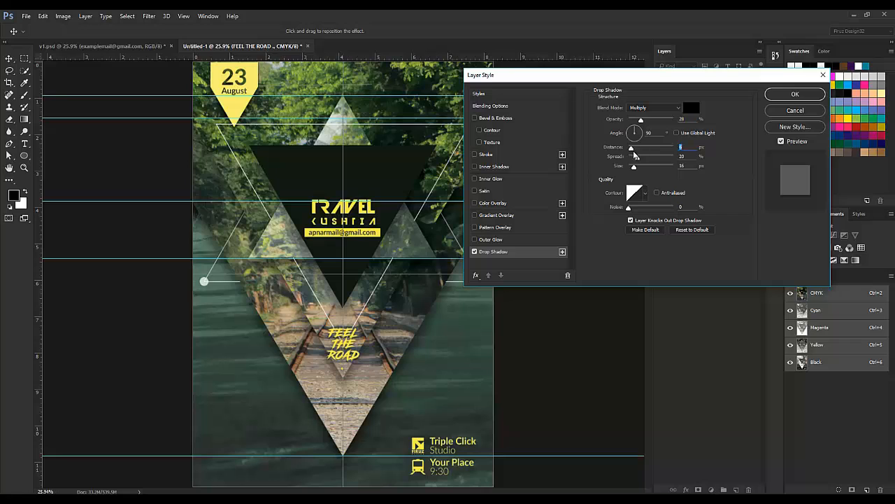
pyautogui.click(796, 94)
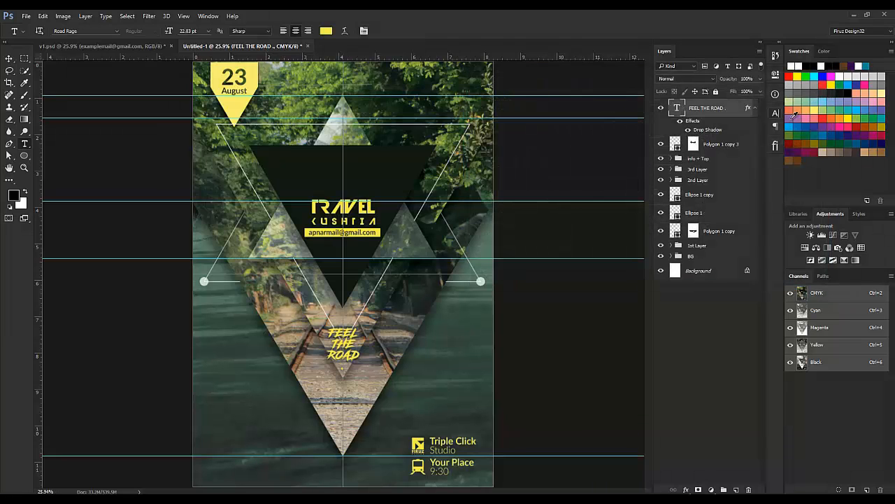
# Step: Set the FEEL THE ROAD font size to 20 pt
pyautogui.click(776, 114)
pyautogui.moveTo(668, 140); pyautogui.dragTo(671, 141)
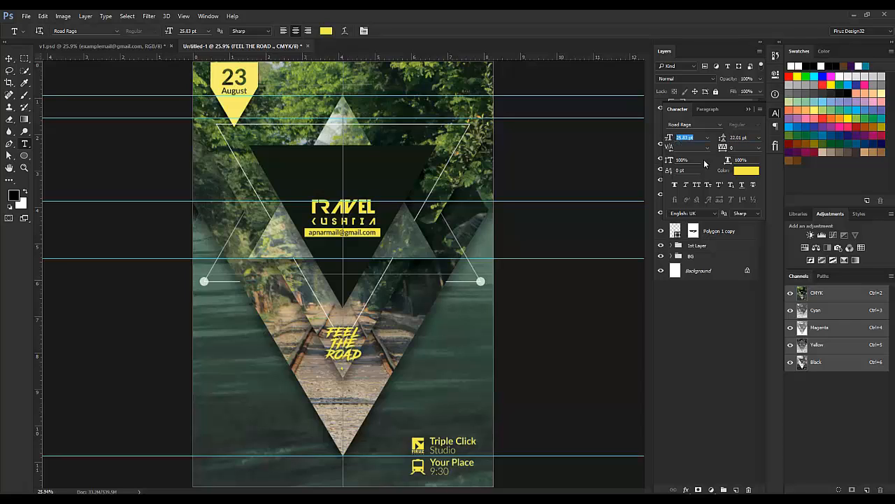
pyautogui.write('20')
pyautogui.press('Return')
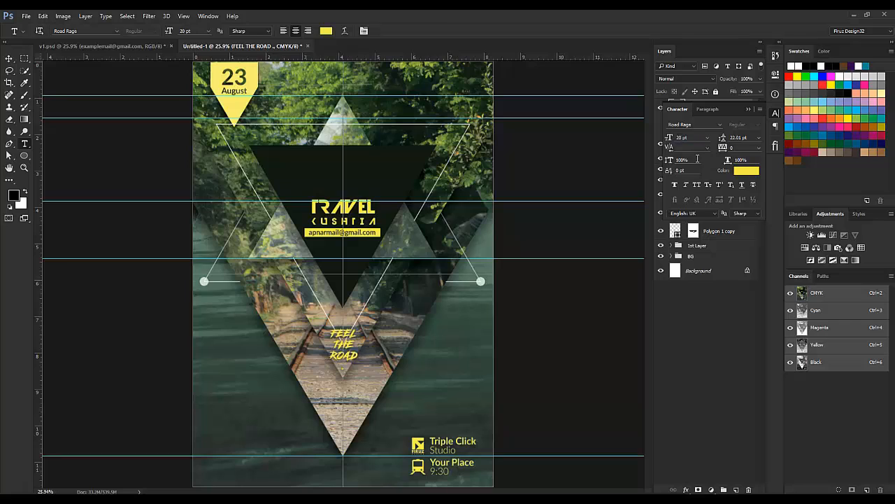
# Step: Close the Character panel and hide the guides and centre lines with Ctrl+; and Ctrl+H
pyautogui.click(748, 108)
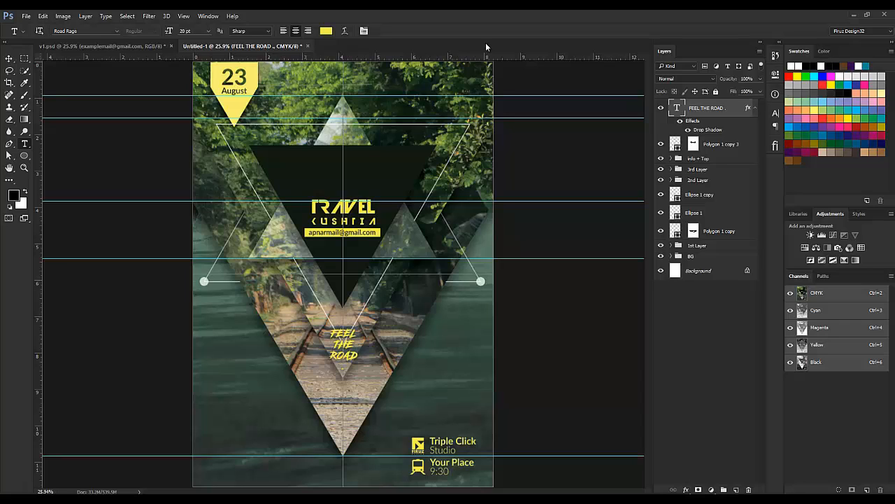
pyautogui.hotkey('ctrl', ';')
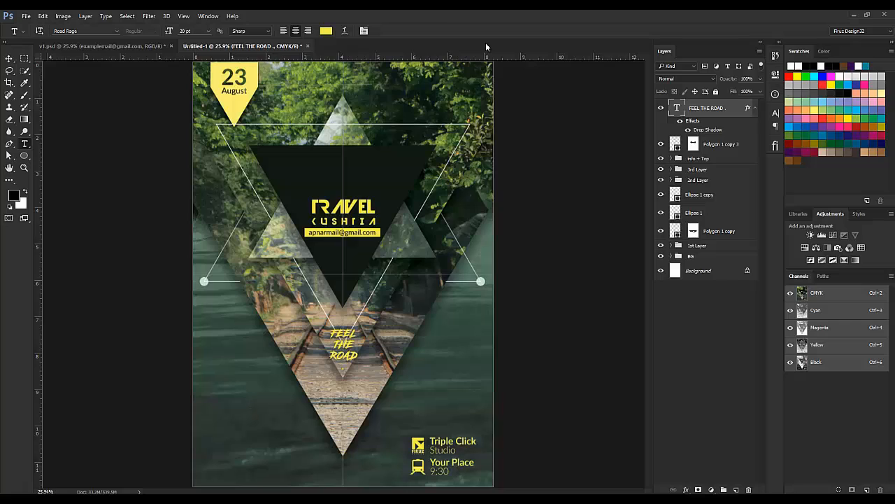
pyautogui.hotkey('ctrl', 'h')
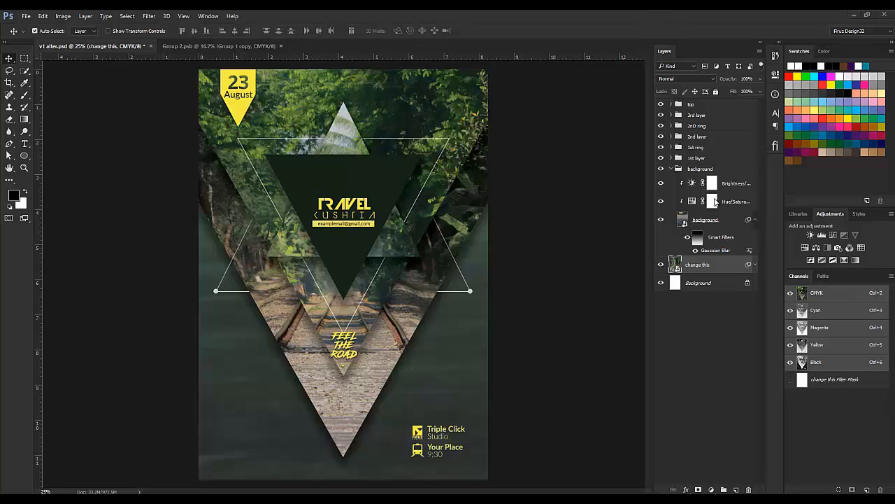
# Step: Rename the background smart-object layer to 'change this' and open its Group 2.psb contents
pyautogui.click(716, 221)
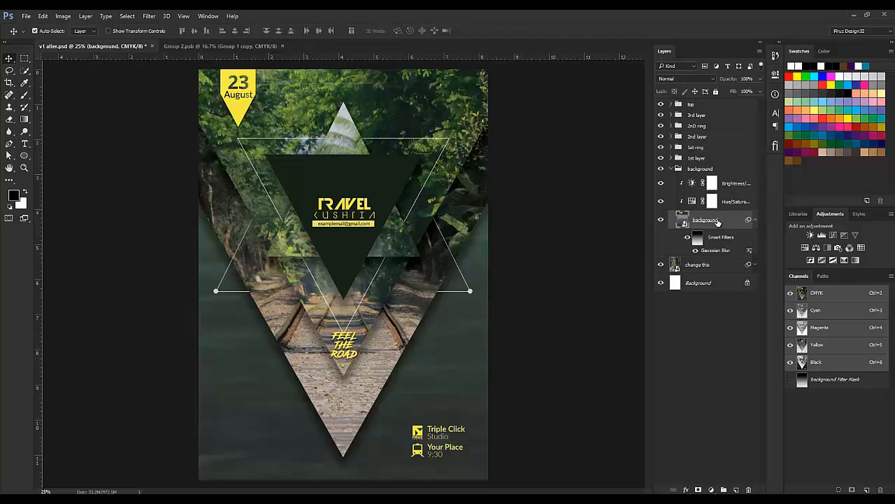
pyautogui.doubleClick(705, 220)
pyautogui.write('change this')
pyautogui.press('Return')
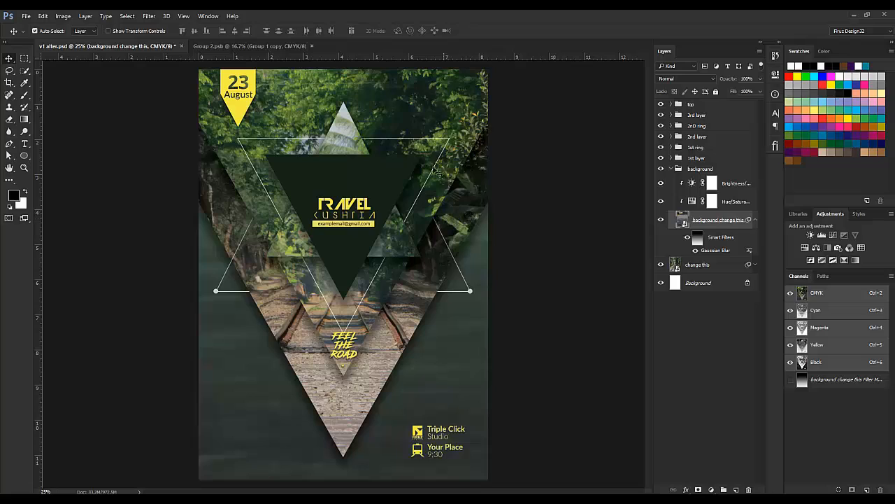
pyautogui.doubleClick(676, 267)
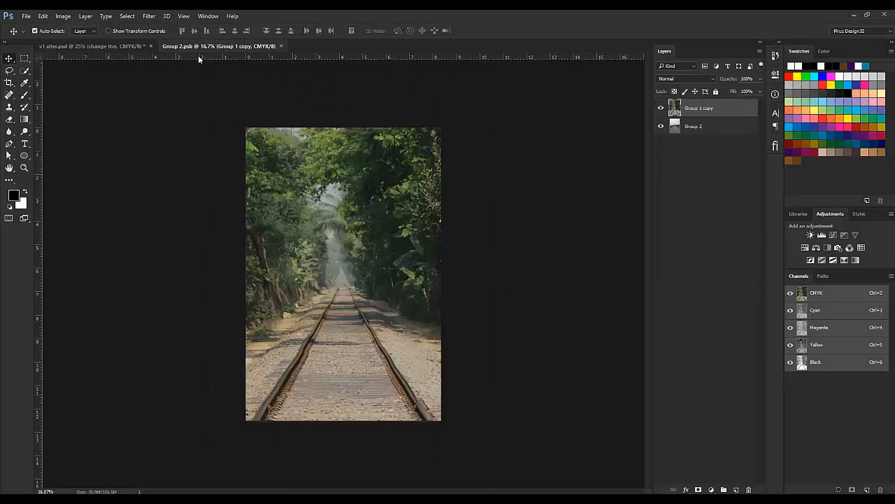
# Step: Hide Group 1 copy to reveal the bridge photo, save the smart object, and return to v1 alter.psd
pyautogui.click(660, 109)
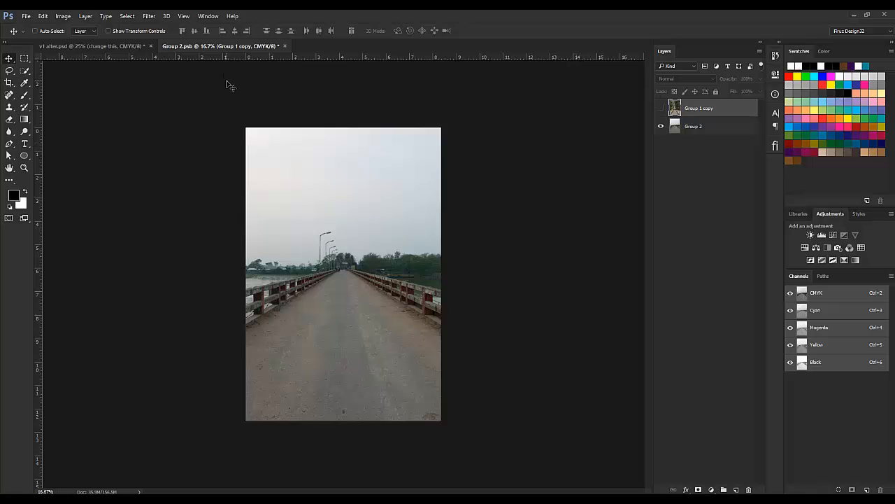
pyautogui.hotkey('ctrl', 's')
pyautogui.click(100, 47)
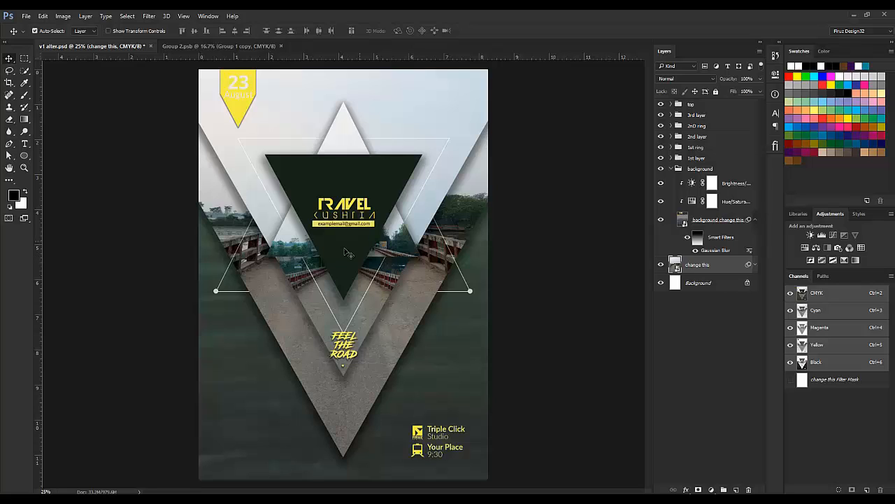
# Step: Recheck the smart object contents, then collapse the background group in v1 alter.psd
pyautogui.doubleClick(676, 266)
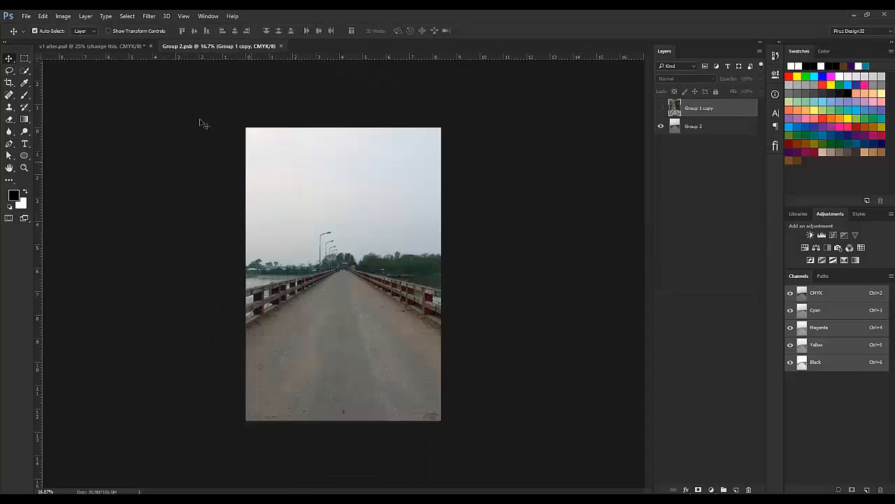
pyautogui.click(130, 46)
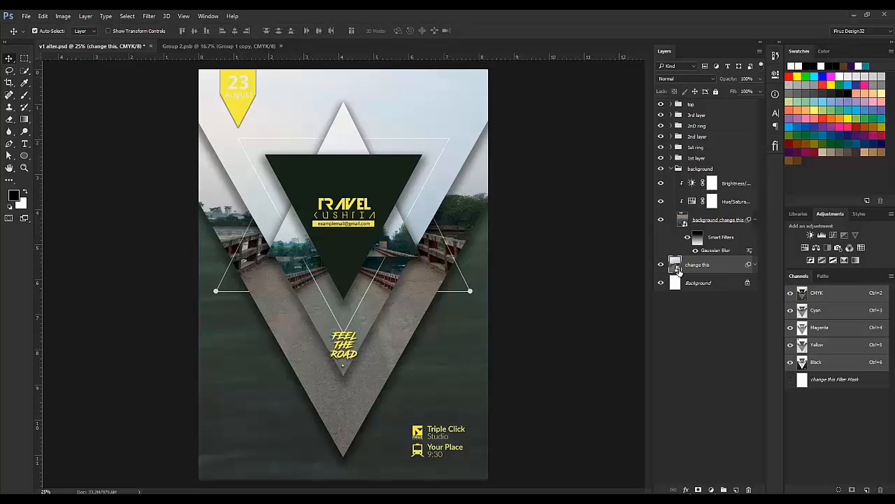
pyautogui.doubleClick(683, 225)
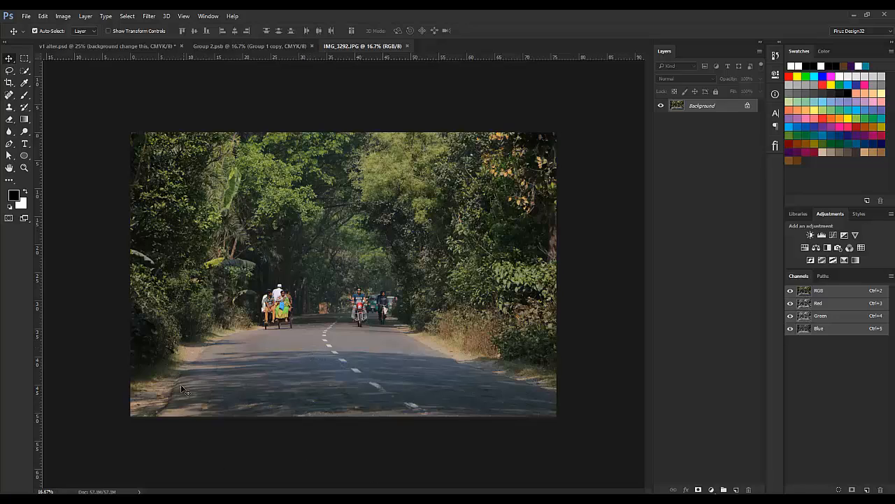
pyautogui.click(120, 47)
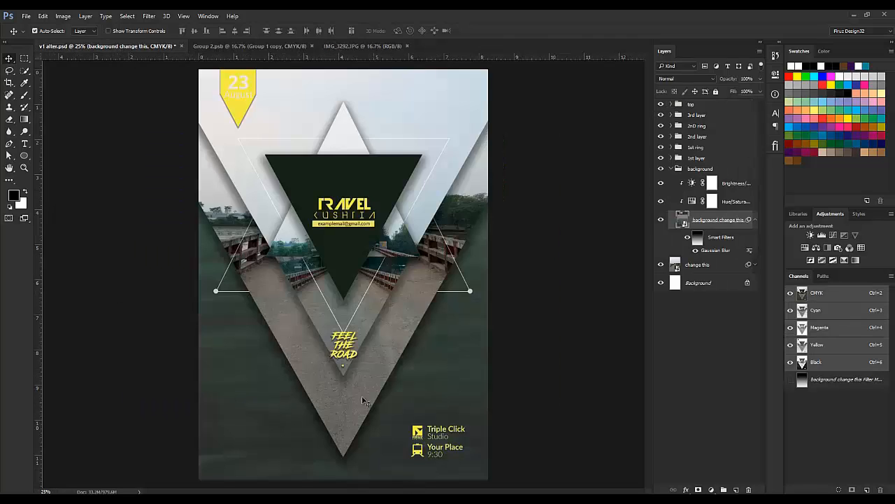
pyautogui.click(672, 170)
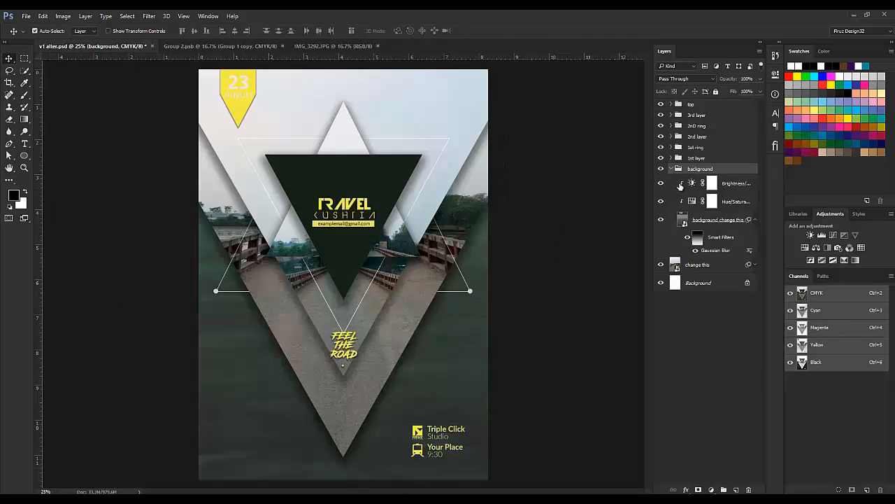
pyautogui.click(671, 169)
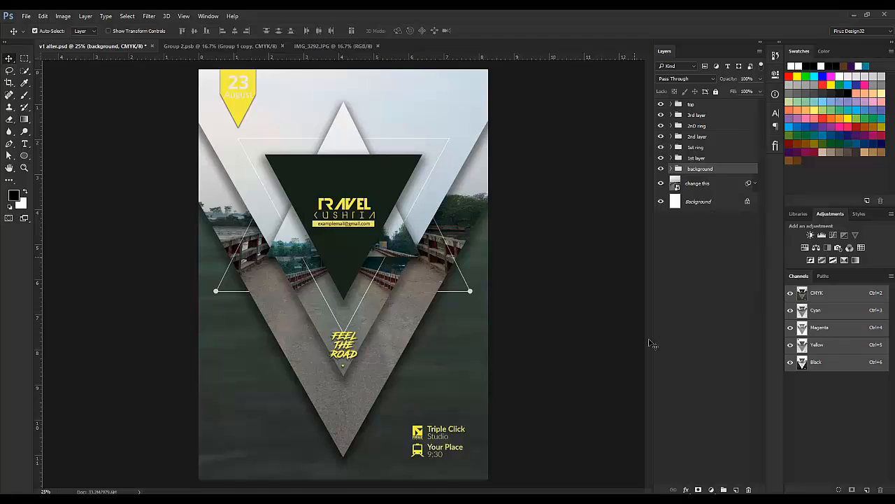